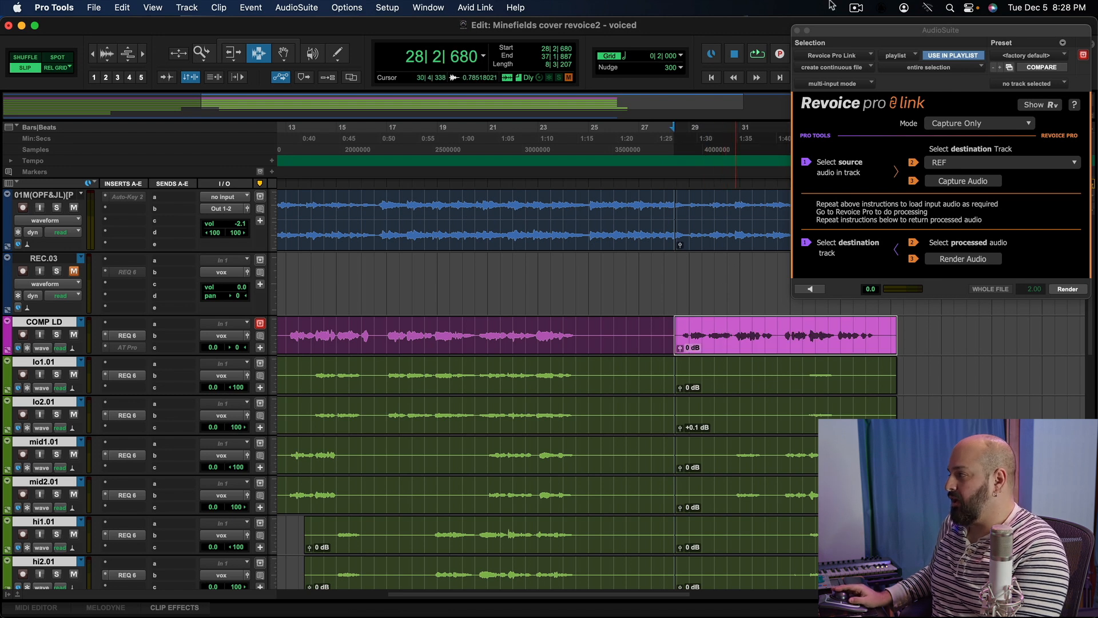
Step: Capture the selected COMP LD clip into Revoice Pro with LD as the destination track
{"action": "left_click_drag", "start_coordinate": [847, 32], "coordinate": [677, 24]}
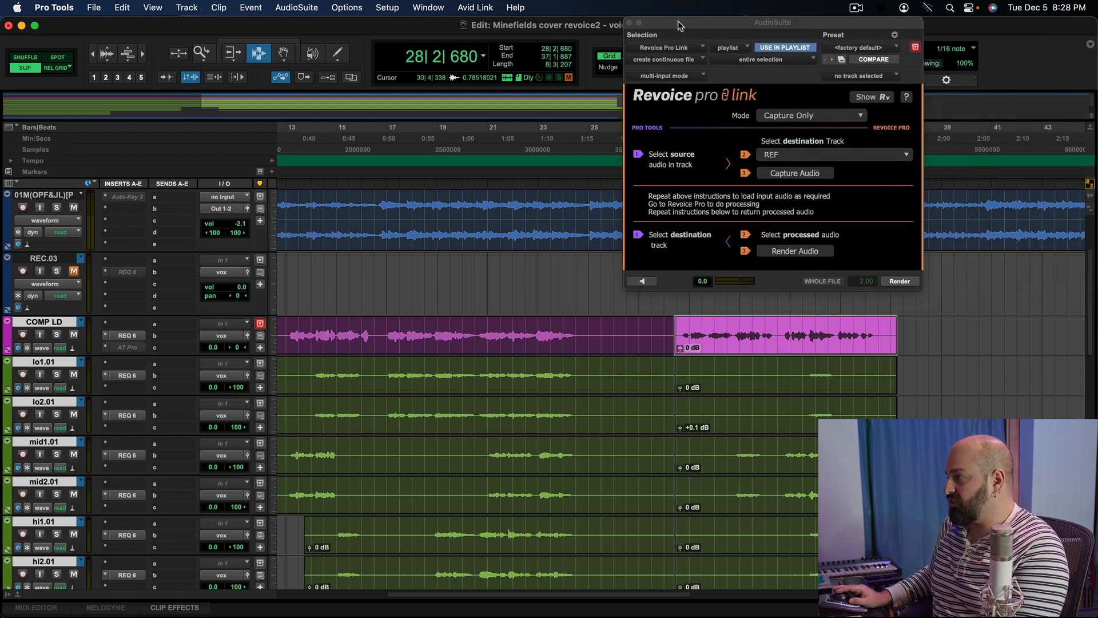
{"action": "left_click", "coordinate": [879, 155]}
{"action": "left_click", "coordinate": [888, 172]}
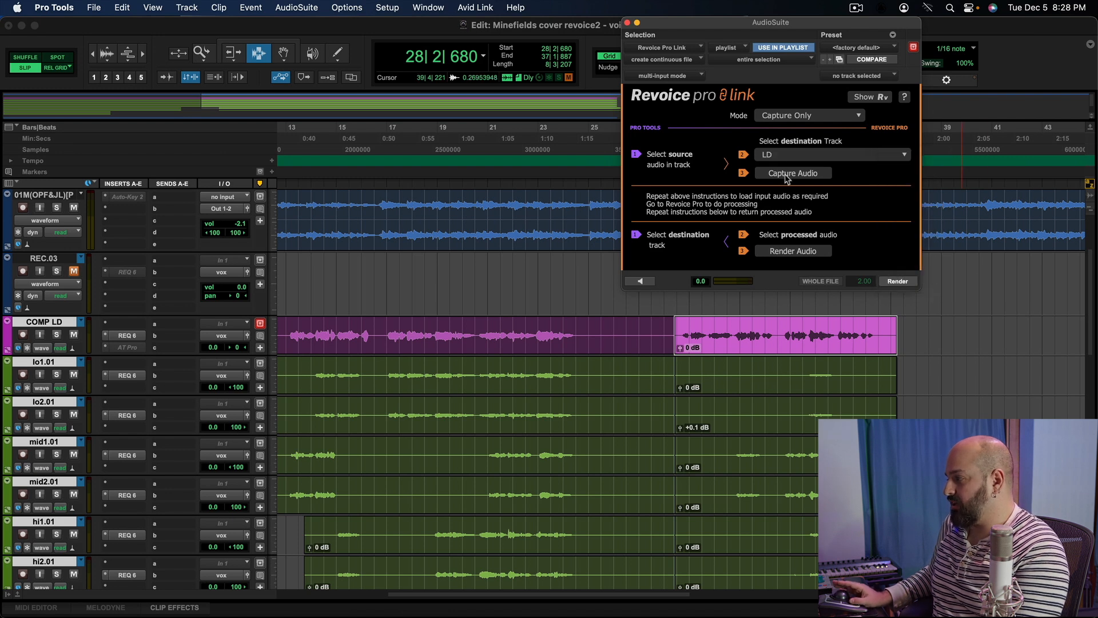
{"action": "left_click", "coordinate": [788, 175]}
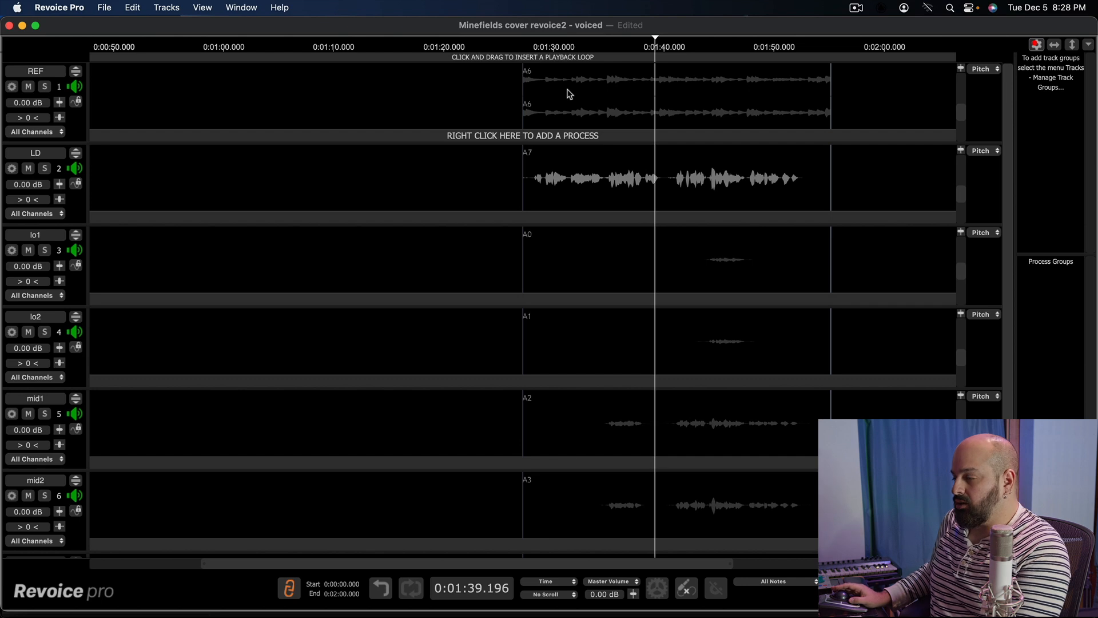
Step: Switch to Revoice Pro and play back the captured section from its start, and again from about 0:01:40
{"action": "left_click", "coordinate": [521, 63]}
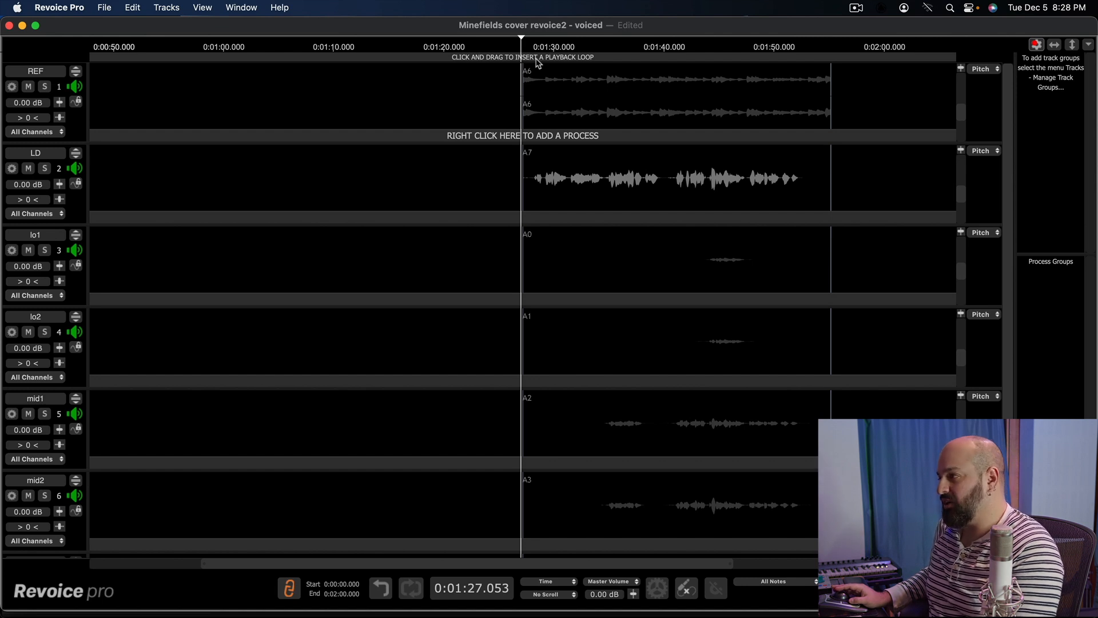
{"action": "key", "text": "space"}
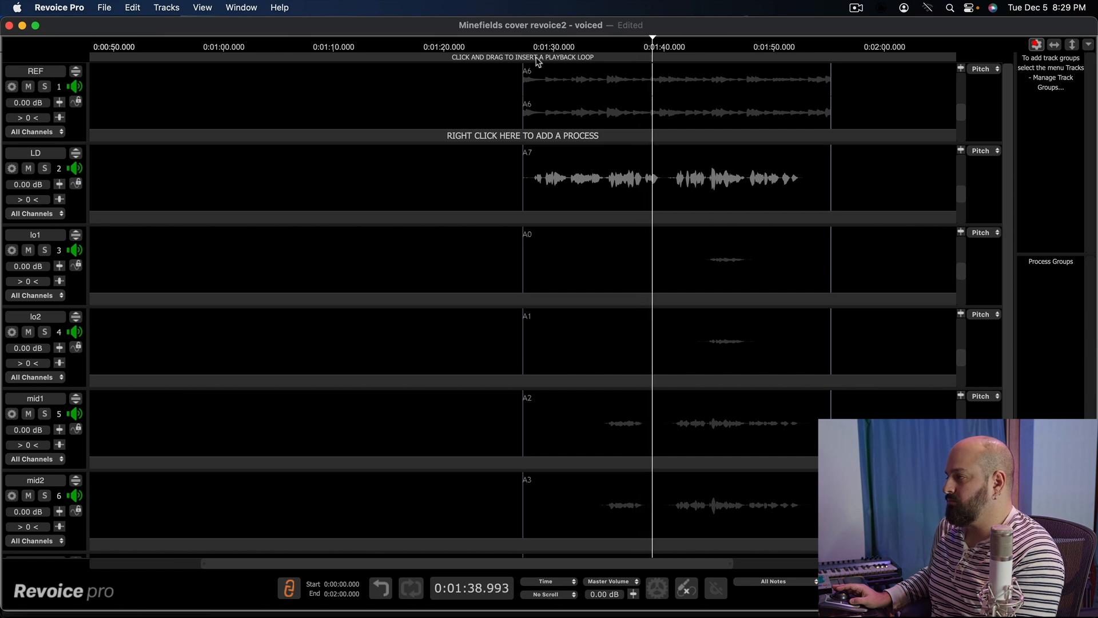
{"action": "key", "text": "space"}
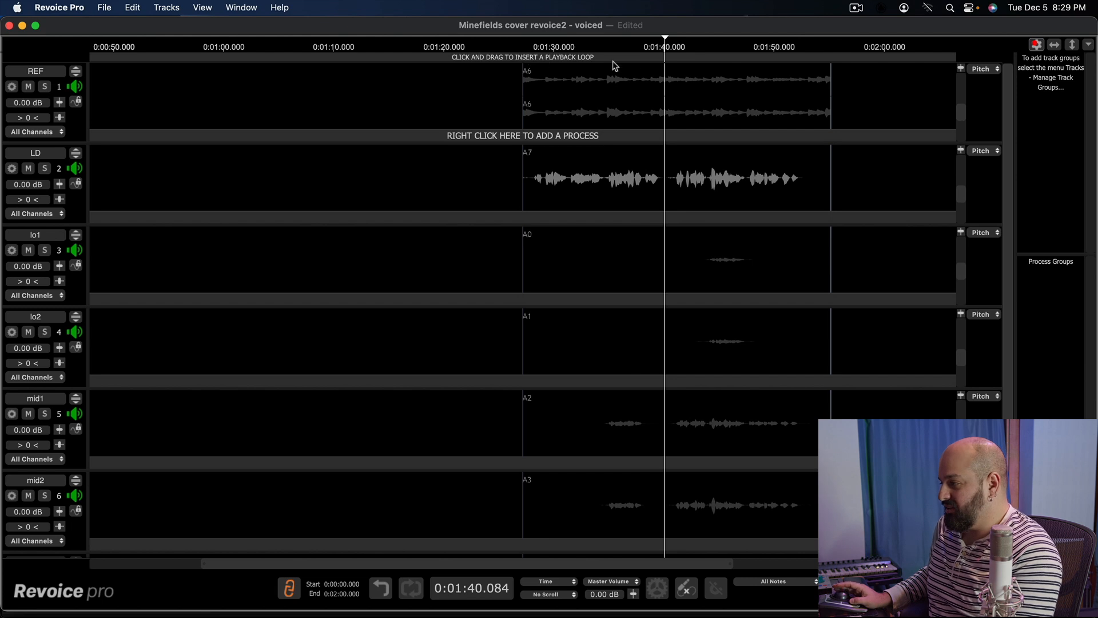
{"action": "key", "text": "space"}
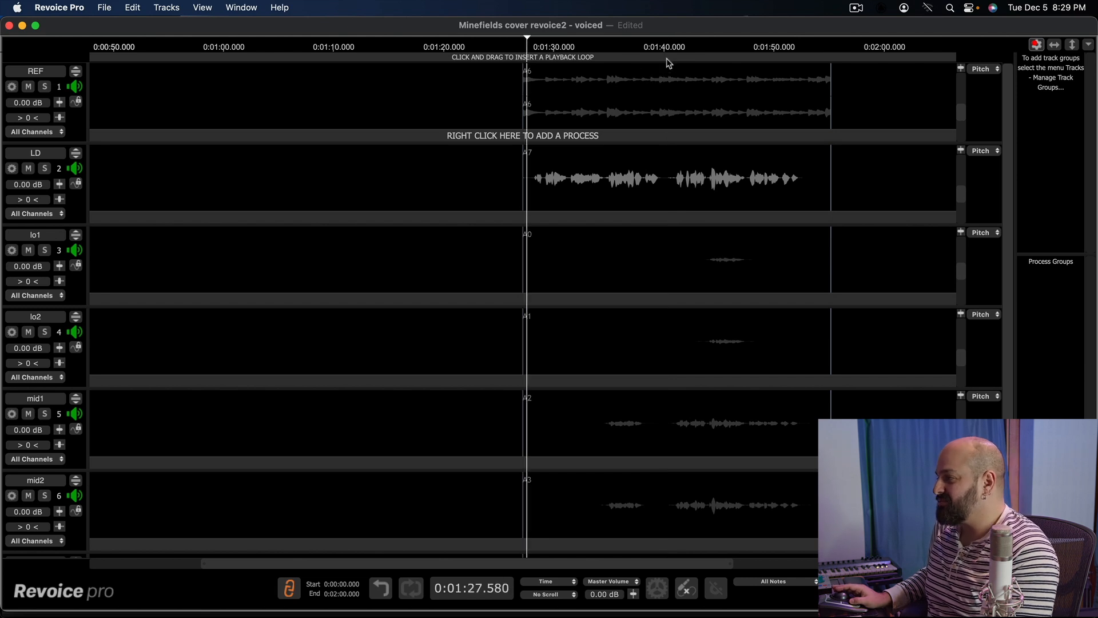
{"action": "left_click", "coordinate": [664, 60]}
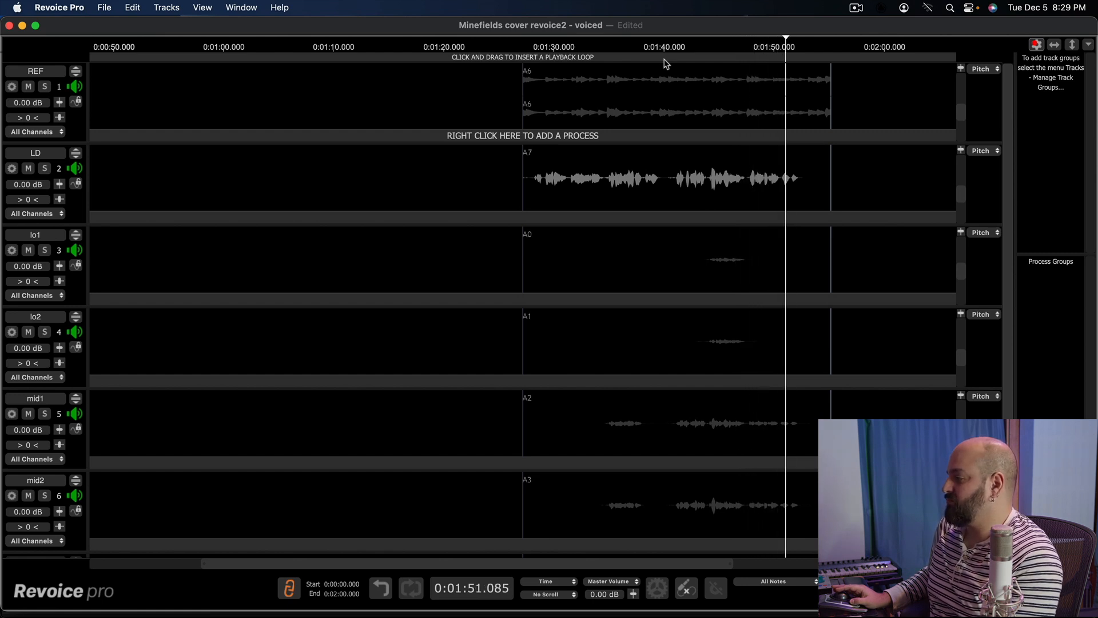
{"action": "key", "text": "space"}
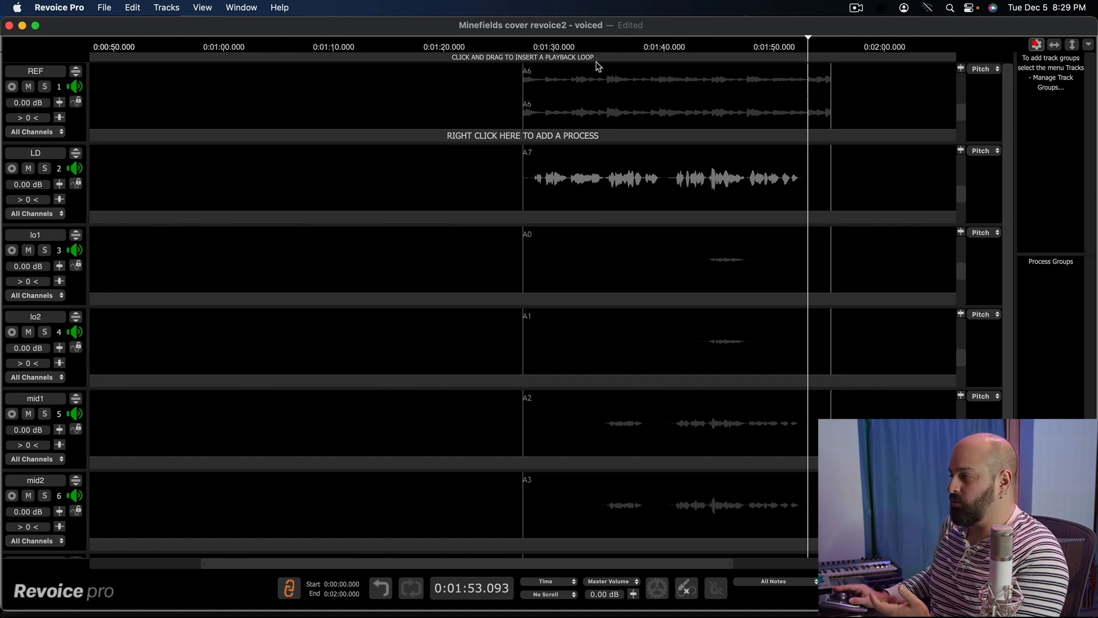
Step: Place the playhead just before the captured audio and briefly view the LD track enlarged
{"action": "left_click", "coordinate": [517, 48]}
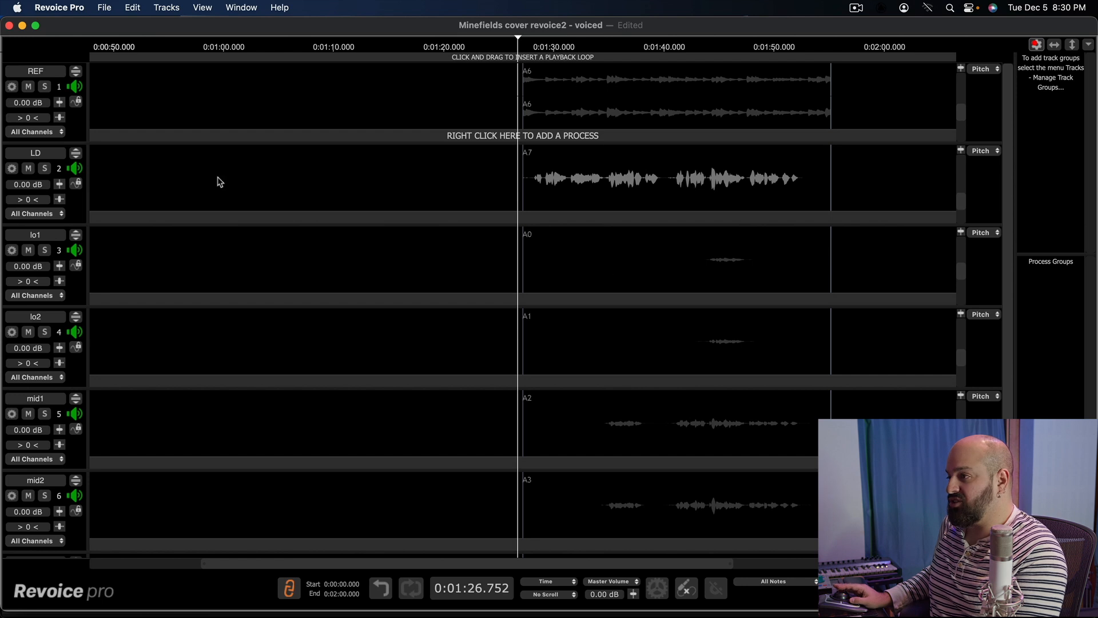
{"action": "left_click", "coordinate": [75, 152]}
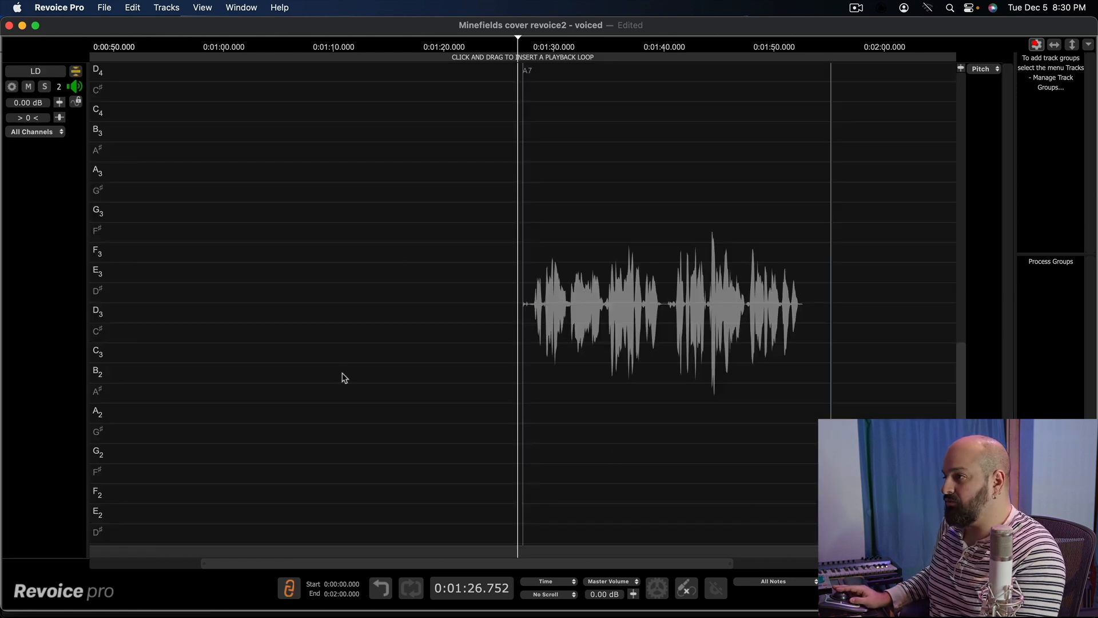
{"action": "left_click", "coordinate": [74, 72]}
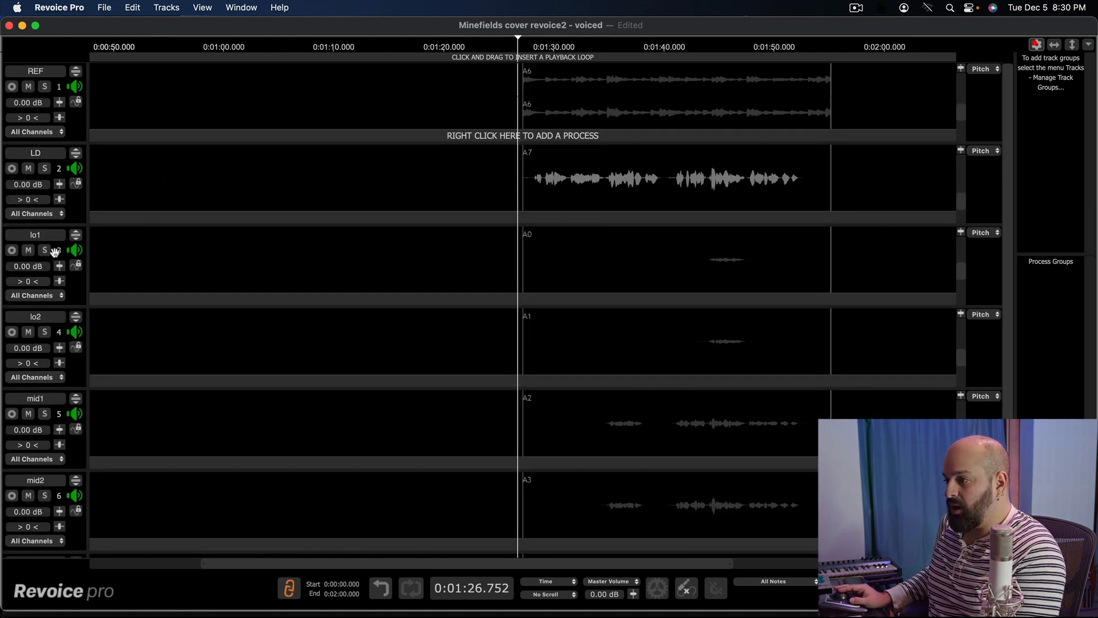
Step: Mute the lo1, lo2, mid1, mid2, hi1 and hi2 harmony tracks
{"action": "left_click", "coordinate": [28, 250]}
{"action": "left_click", "coordinate": [29, 333]}
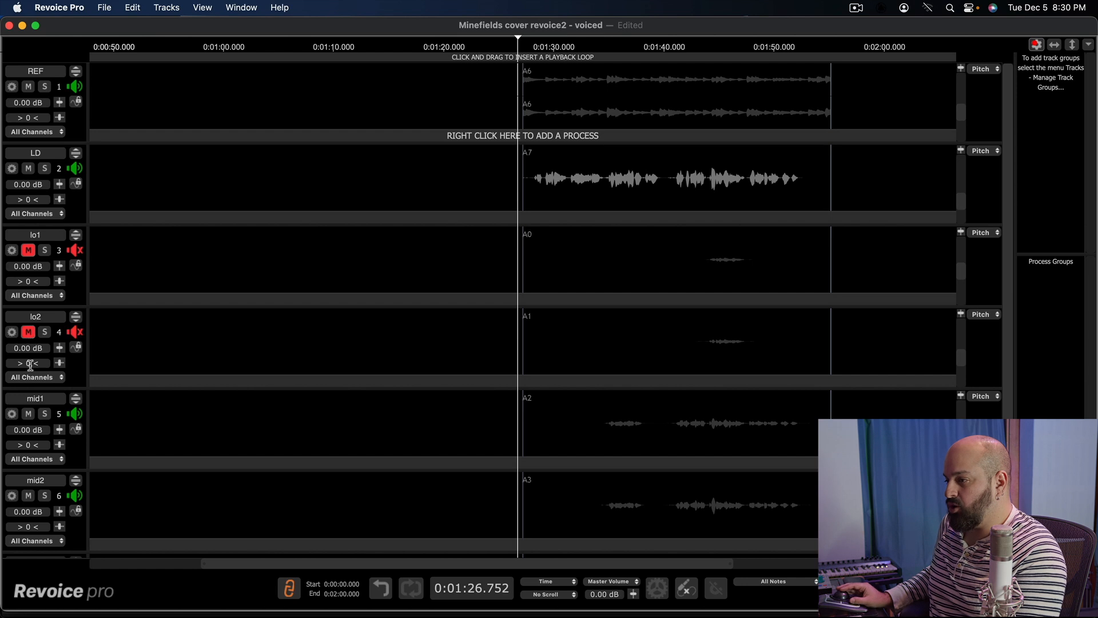
{"action": "left_click", "coordinate": [28, 414]}
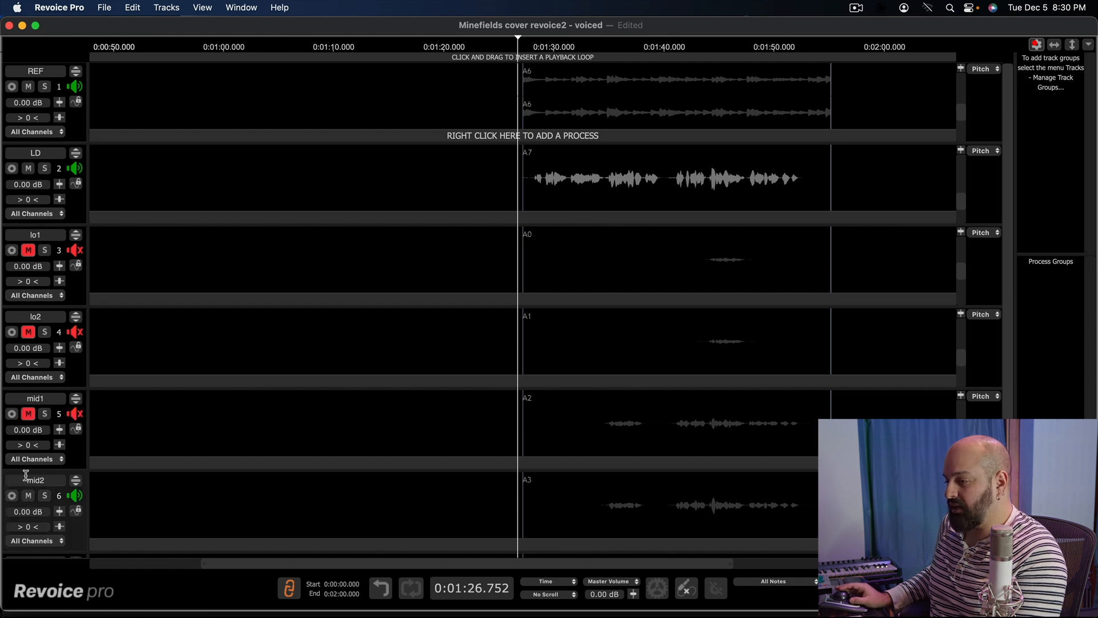
{"action": "left_click", "coordinate": [29, 496]}
{"action": "scroll", "coordinate": [35, 509], "scroll_direction": "down", "scroll_amount": 3}
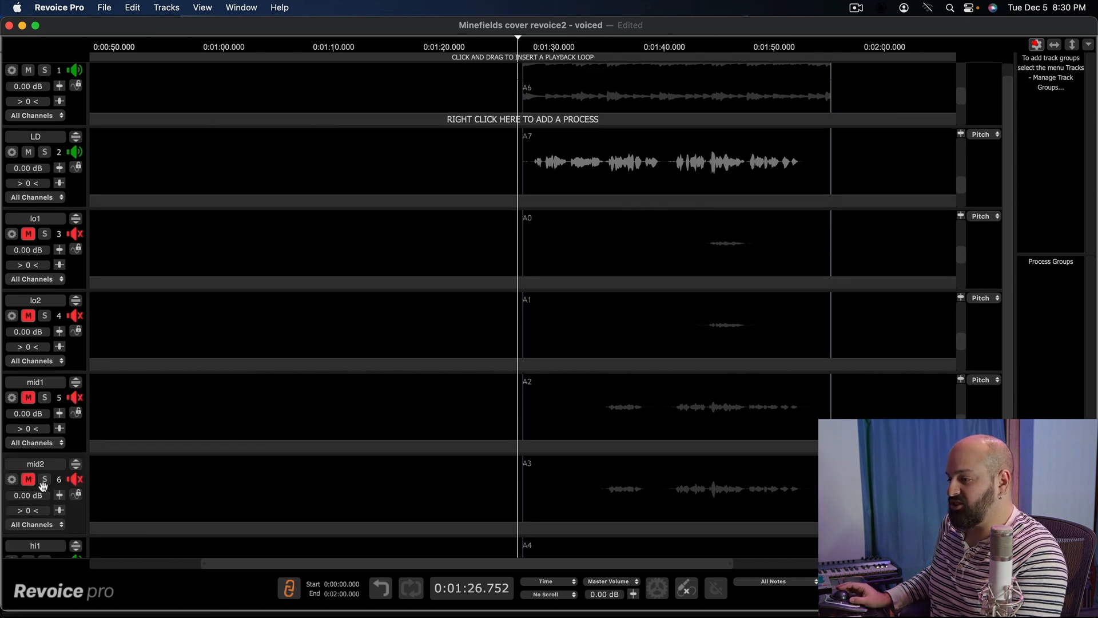
{"action": "left_click", "coordinate": [28, 523]}
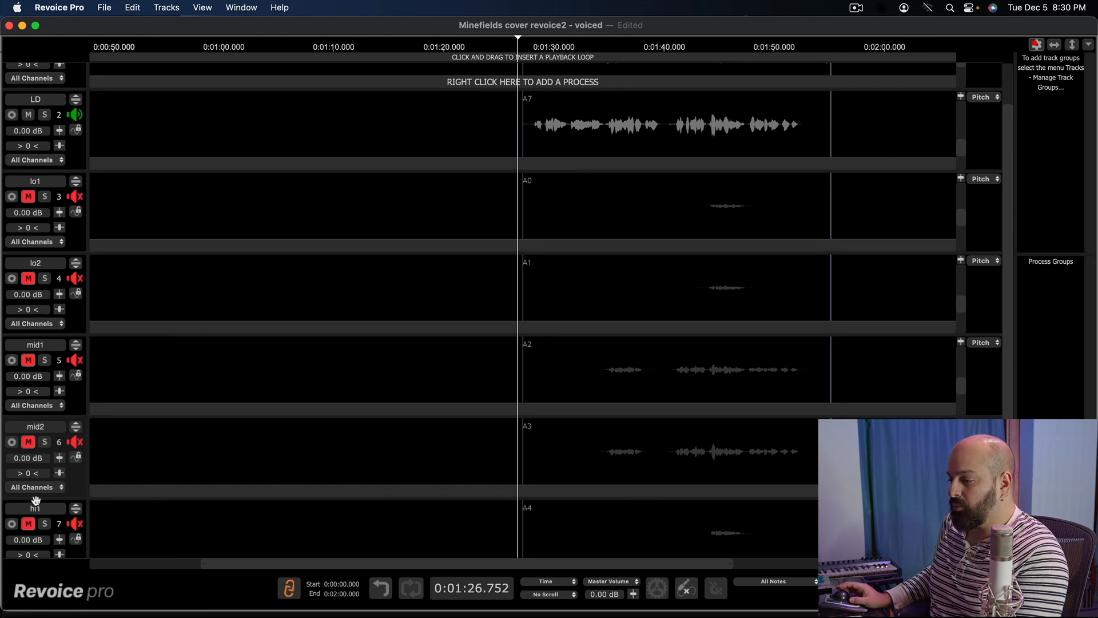
{"action": "scroll", "coordinate": [35, 503], "scroll_direction": "down", "scroll_amount": 2}
{"action": "scroll", "coordinate": [185, 455], "scroll_direction": "down", "scroll_amount": 1}
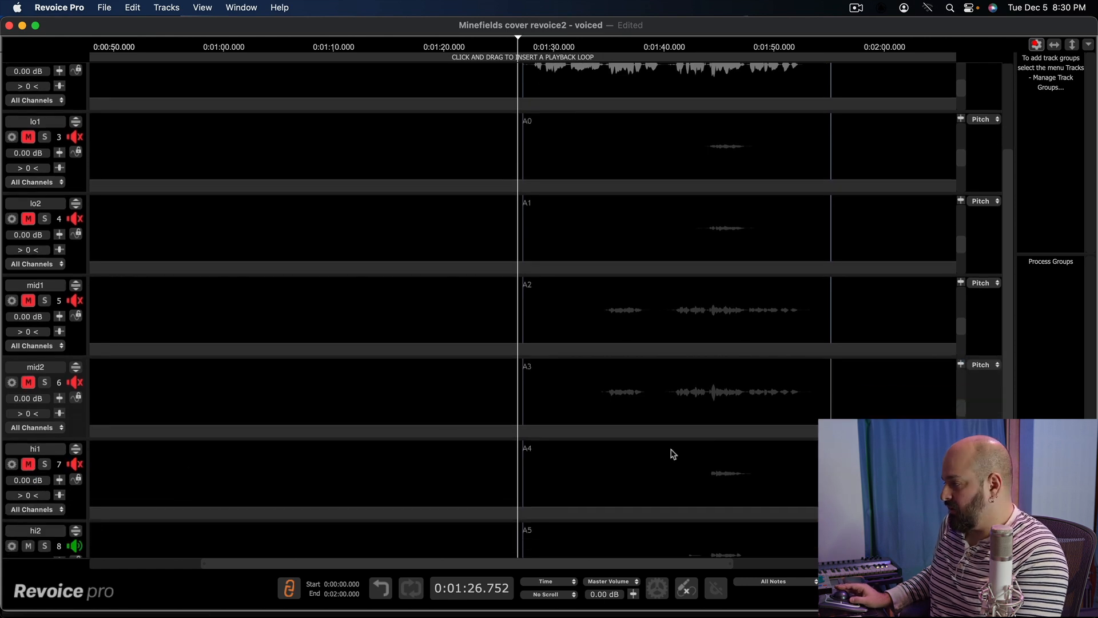
{"action": "scroll", "coordinate": [1011, 414], "scroll_direction": "down", "scroll_amount": 1}
{"action": "scroll", "coordinate": [205, 429], "scroll_direction": "down", "scroll_amount": 2}
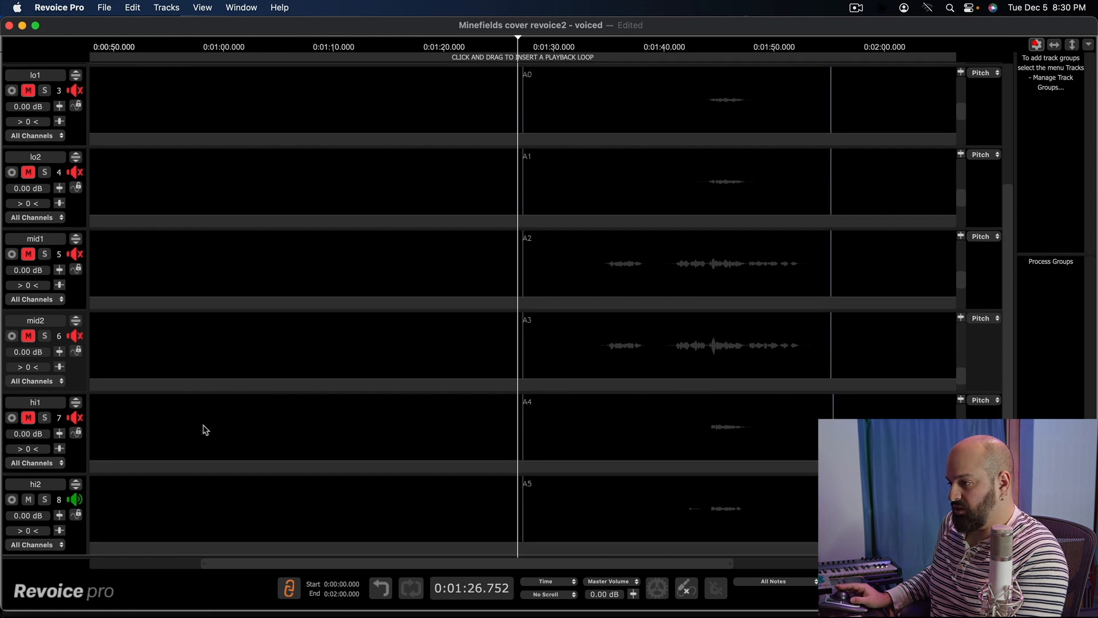
{"action": "left_click", "coordinate": [27, 500]}
{"action": "scroll", "coordinate": [980, 252], "scroll_direction": "up", "scroll_amount": 5}
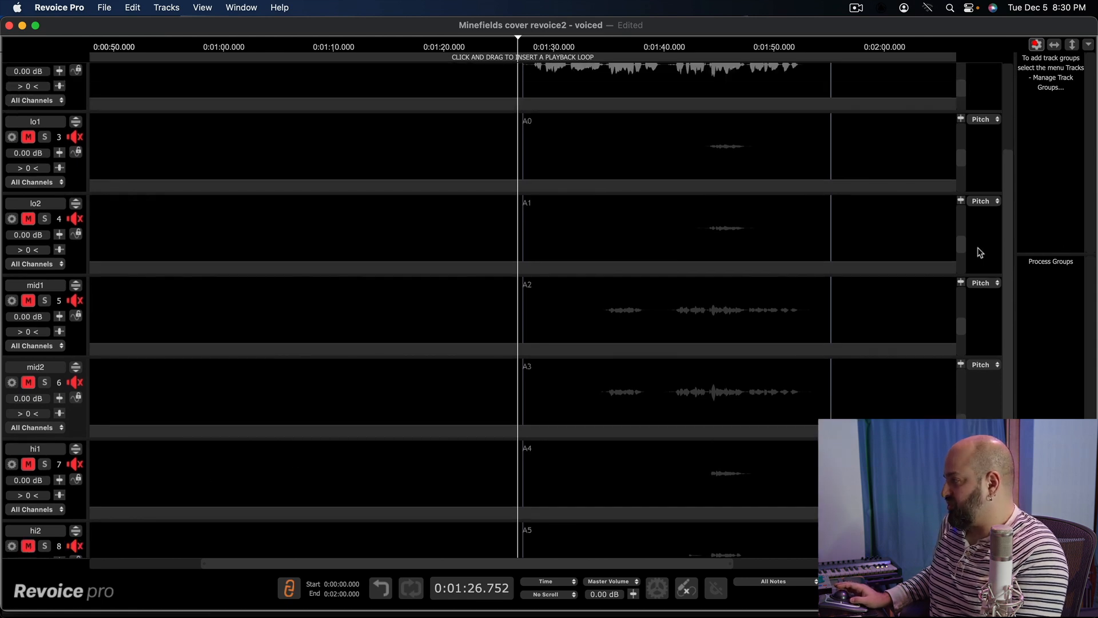
Step: Enlarge the LD track to fill the editor and play back its vocal phrase from the playhead
{"action": "left_click", "coordinate": [76, 153]}
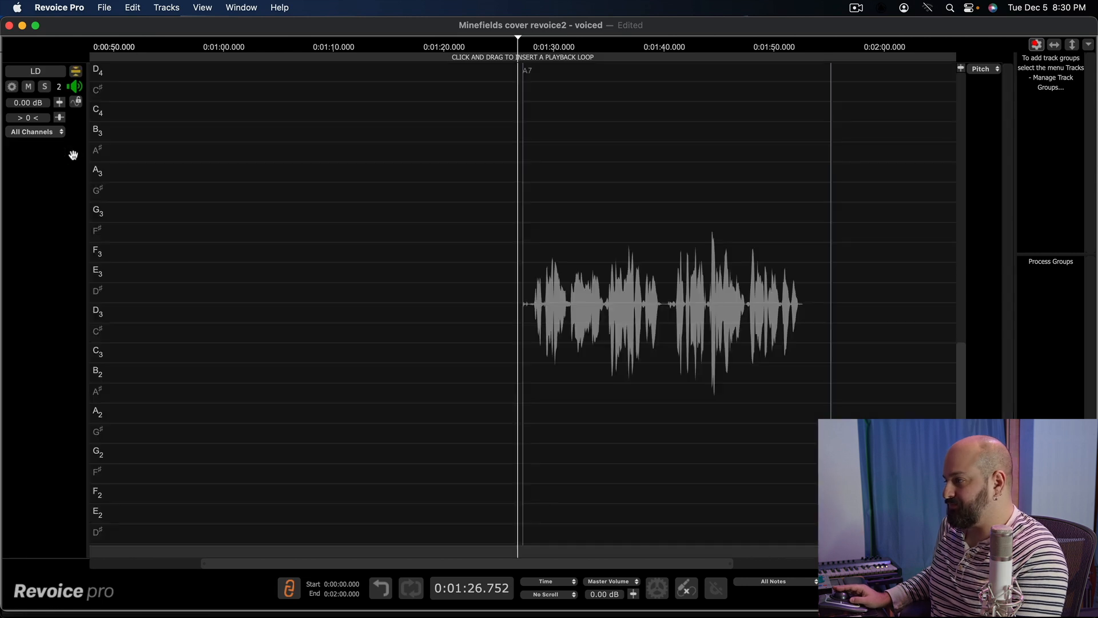
{"action": "key", "text": "space"}
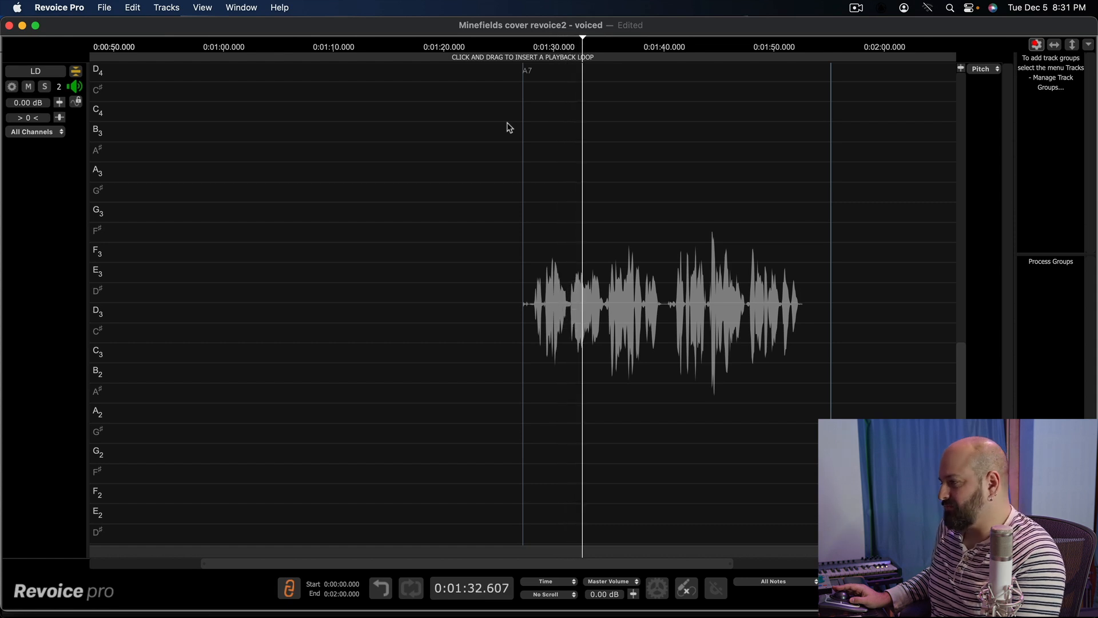
{"action": "key", "text": "space"}
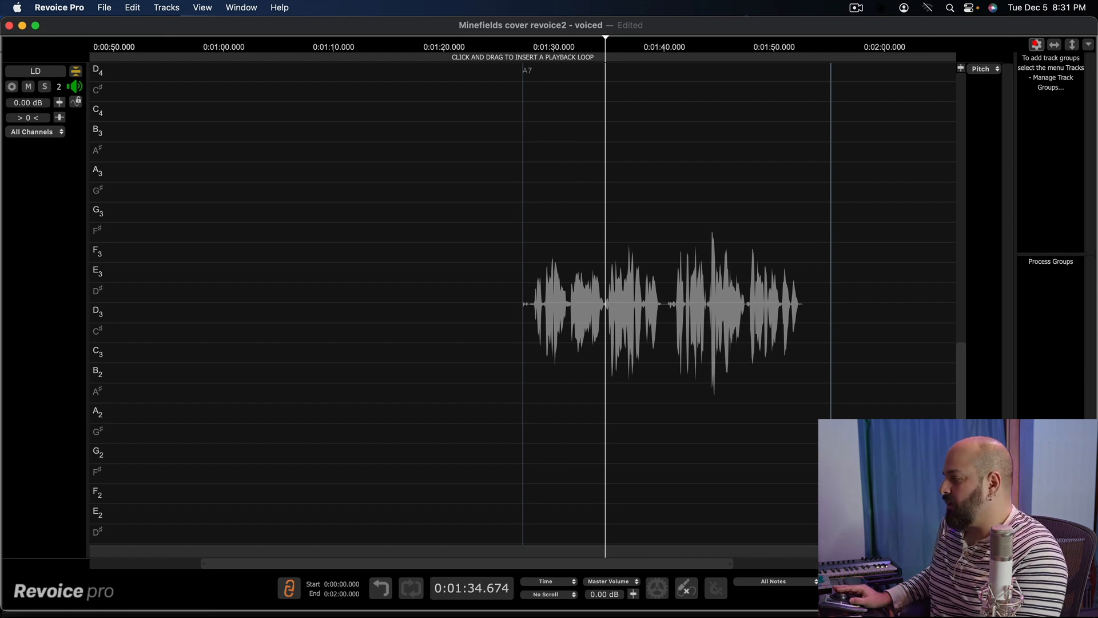
Step: Check the Scales settings for the tuning reference, pitch grid and active scales, and close them
{"action": "scroll", "coordinate": [606, 303], "scroll_direction": "up", "scroll_amount": 10}
{"action": "scroll", "coordinate": [605, 304], "scroll_direction": "down", "scroll_amount": 1}
{"action": "scroll", "coordinate": [606, 303], "scroll_direction": "down", "scroll_amount": 1}
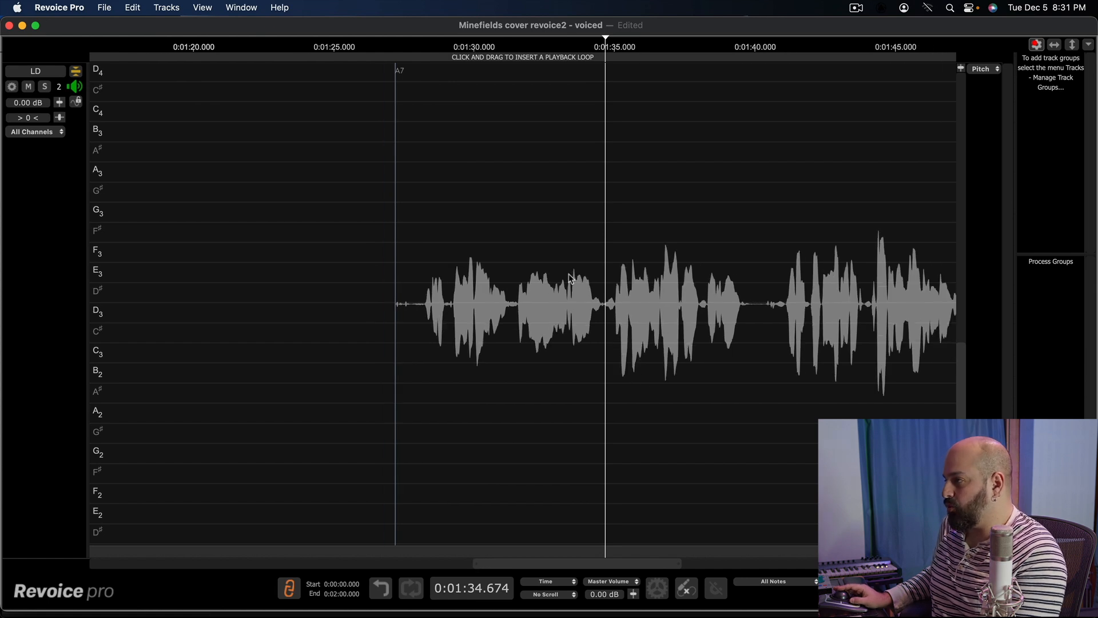
{"action": "left_click", "coordinate": [816, 583]}
{"action": "left_click", "coordinate": [802, 602]}
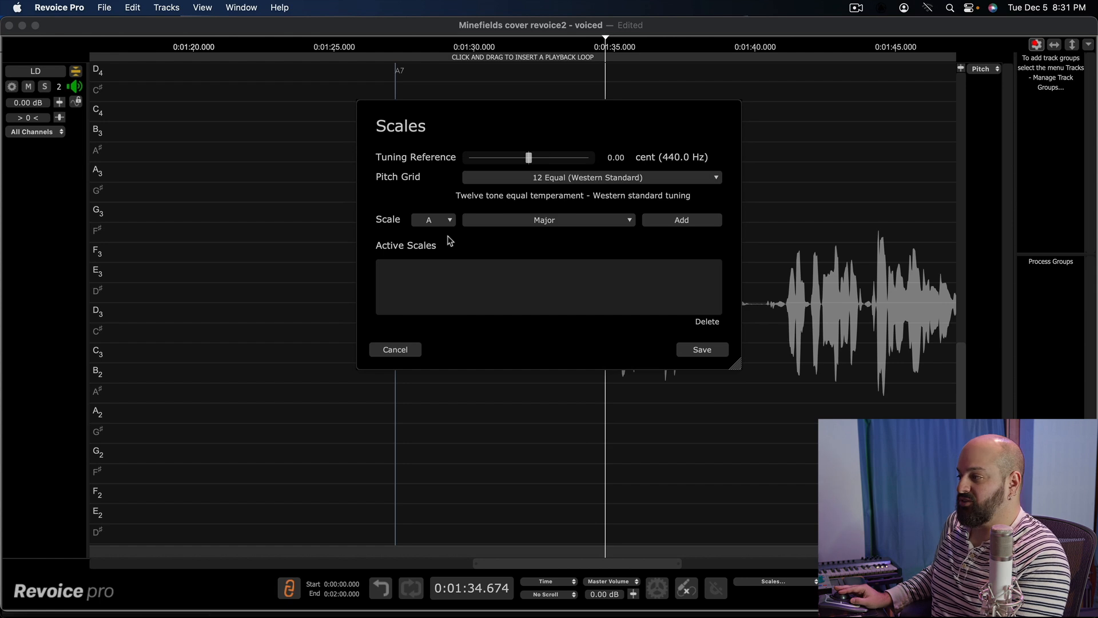
{"action": "left_click", "coordinate": [689, 349]}
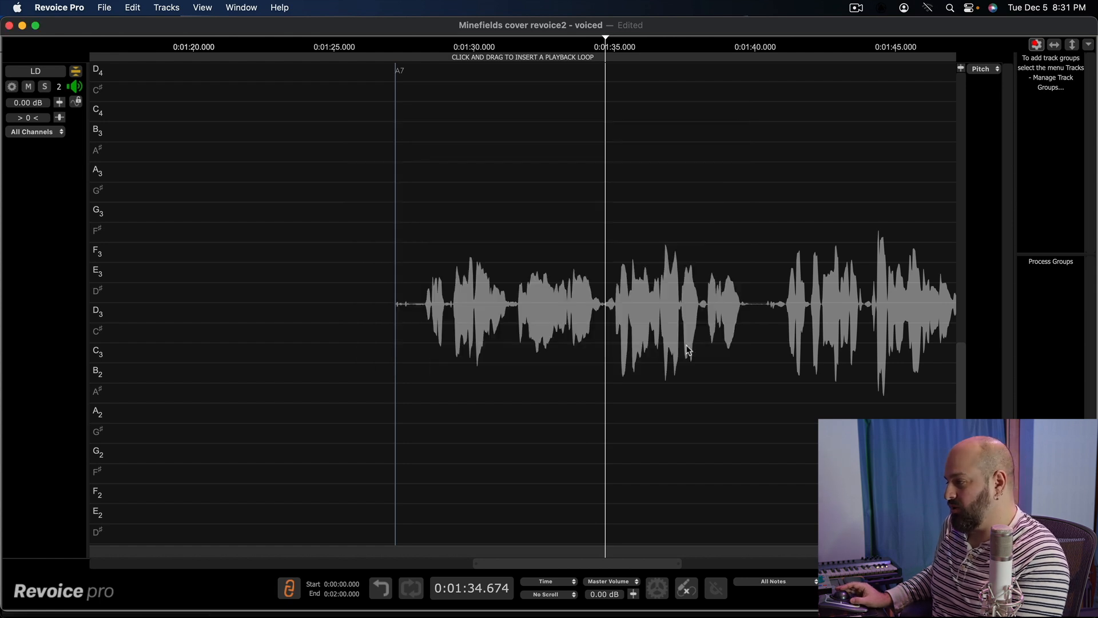
Step: Apply Adjust Pitch / Timing / Level to the LD vocal region
{"action": "right_click", "coordinate": [507, 167]}
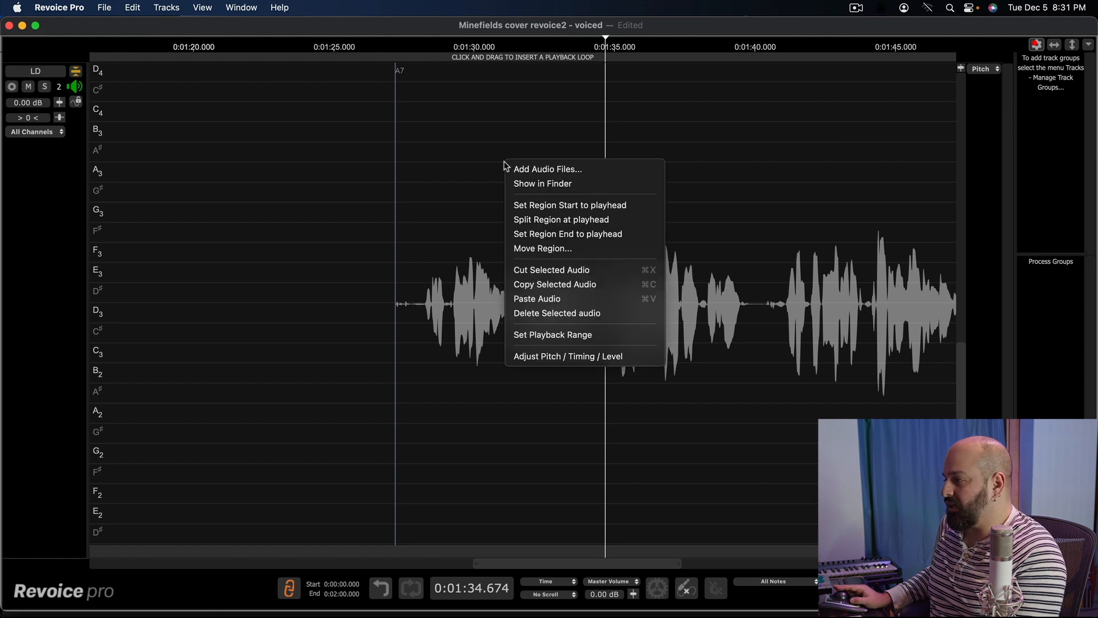
{"action": "left_click", "coordinate": [565, 359]}
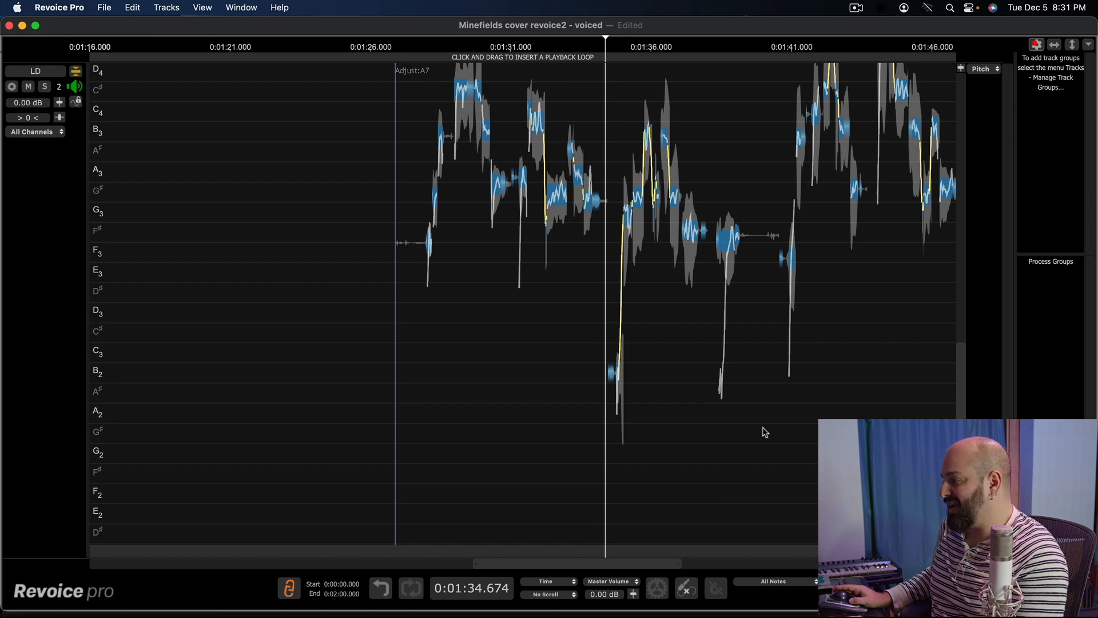
Step: Snap the pitches of the LD vocal notes to their nearest semitones
{"action": "scroll", "coordinate": [763, 432], "scroll_direction": "up", "scroll_amount": 5}
{"action": "scroll", "coordinate": [820, 417], "scroll_direction": "up", "scroll_amount": 5}
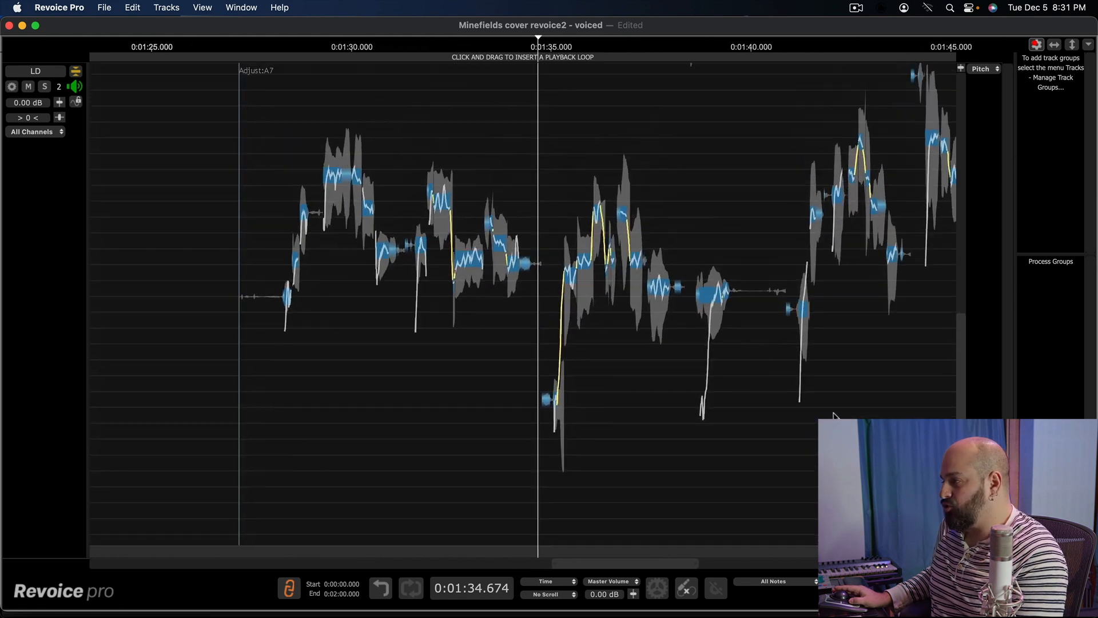
{"action": "scroll", "coordinate": [681, 421], "scroll_direction": "up", "scroll_amount": 5}
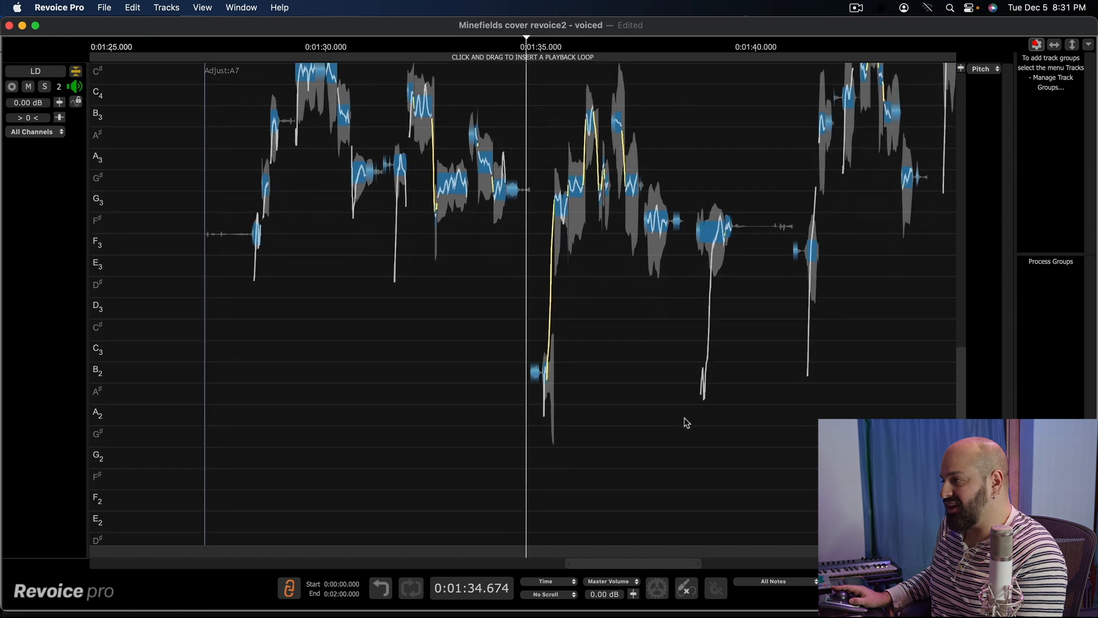
{"action": "scroll", "coordinate": [738, 418], "scroll_direction": "up", "scroll_amount": 3}
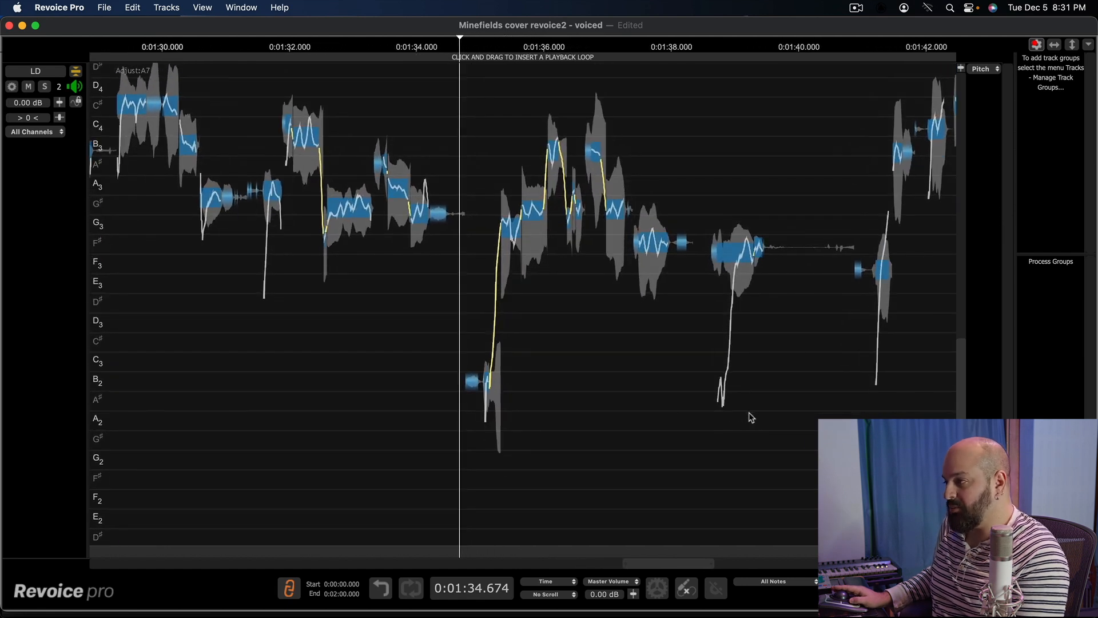
{"action": "left_click_drag", "start_coordinate": [267, 360], "coordinate": [492, 424]}
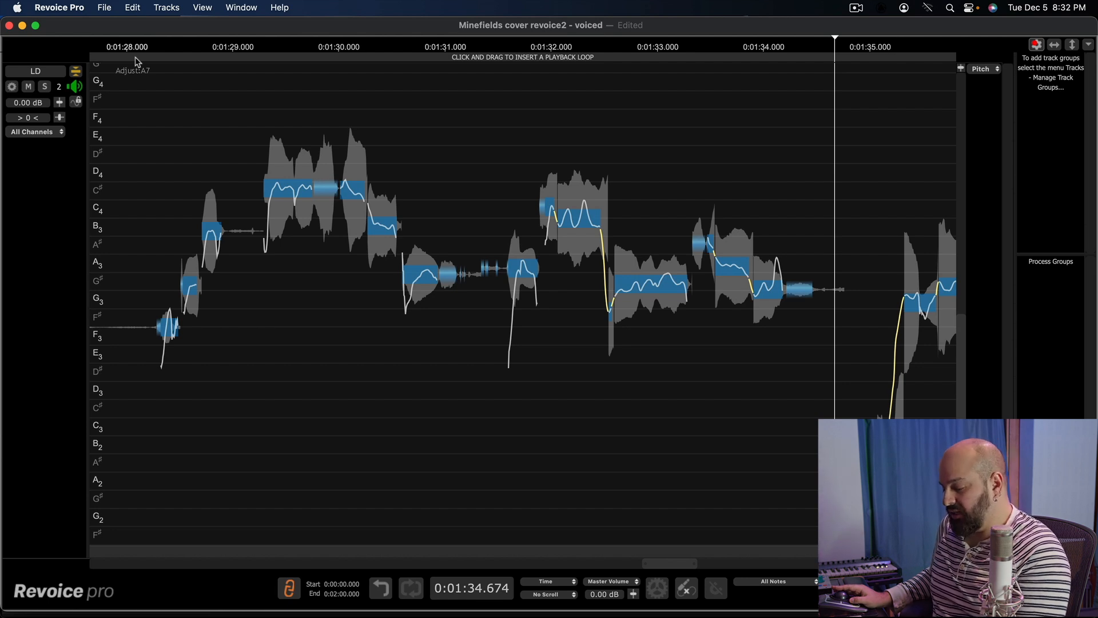
{"action": "key", "text": "q"}
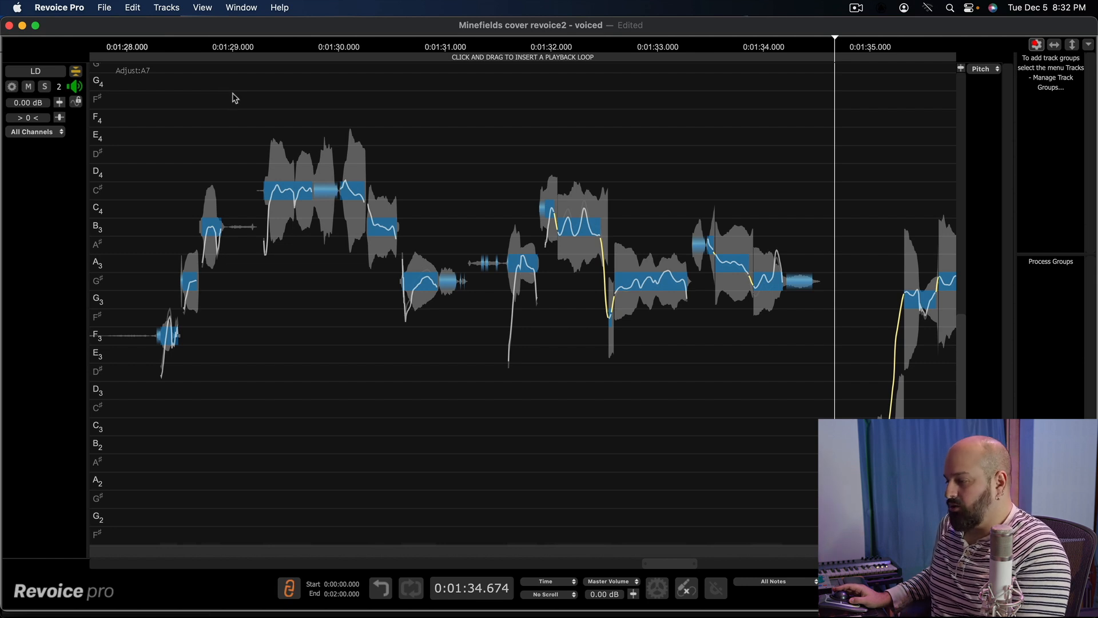
Step: Add the A Major scale to the active scales and save it as the pitch grid for the LD vocal
{"action": "scroll", "coordinate": [276, 283], "scroll_direction": "up", "scroll_amount": 5}
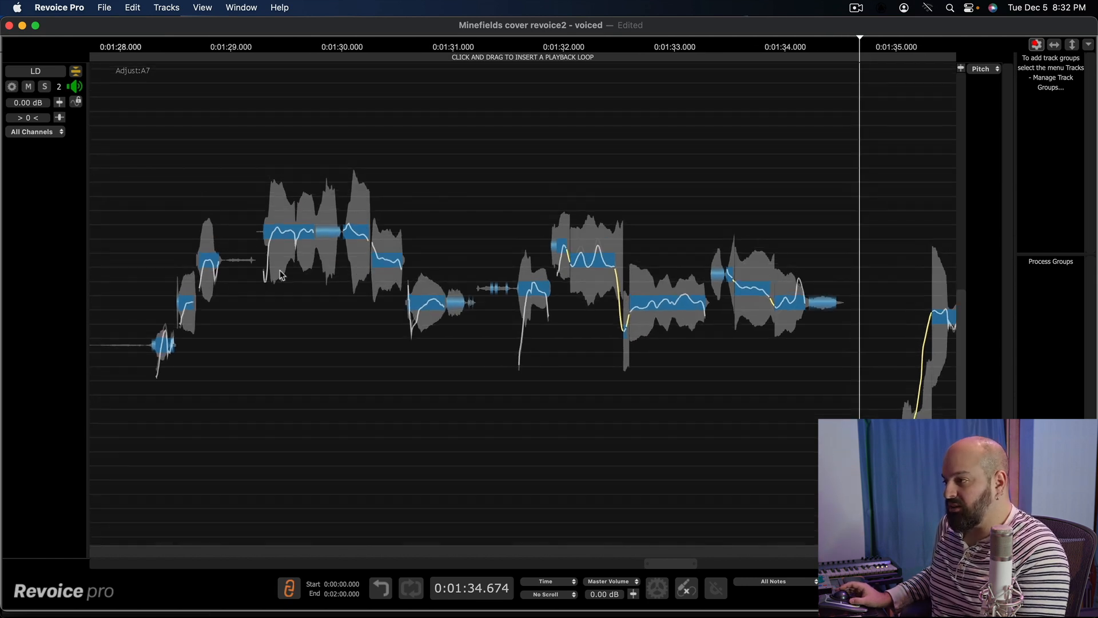
{"action": "left_click_drag", "start_coordinate": [323, 307], "coordinate": [400, 332]}
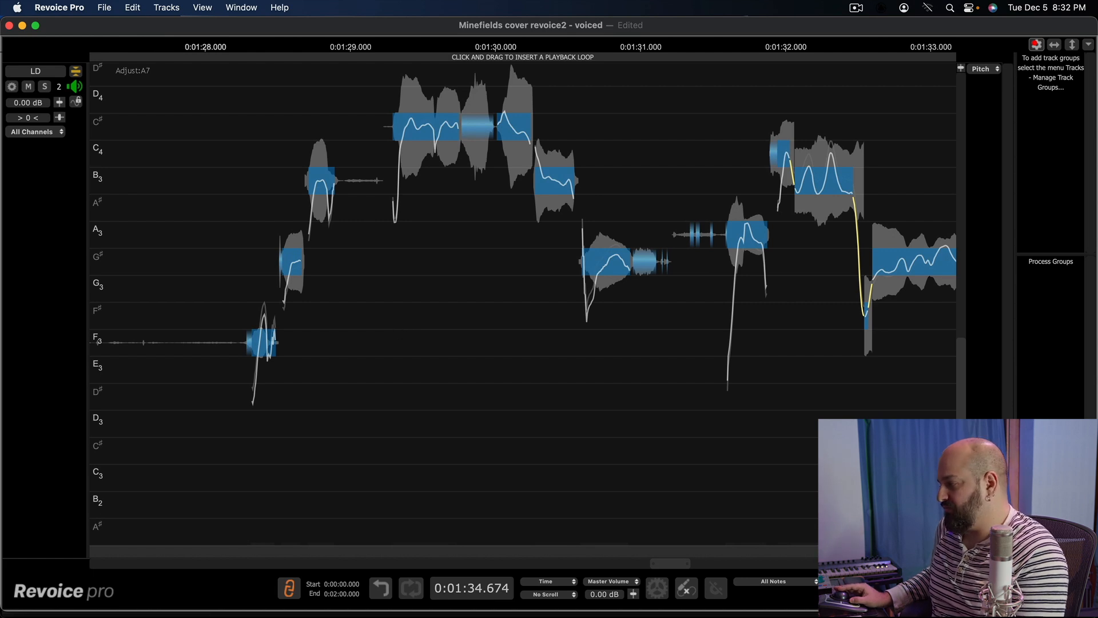
{"action": "left_click", "coordinate": [791, 584]}
{"action": "left_click", "coordinate": [784, 598]}
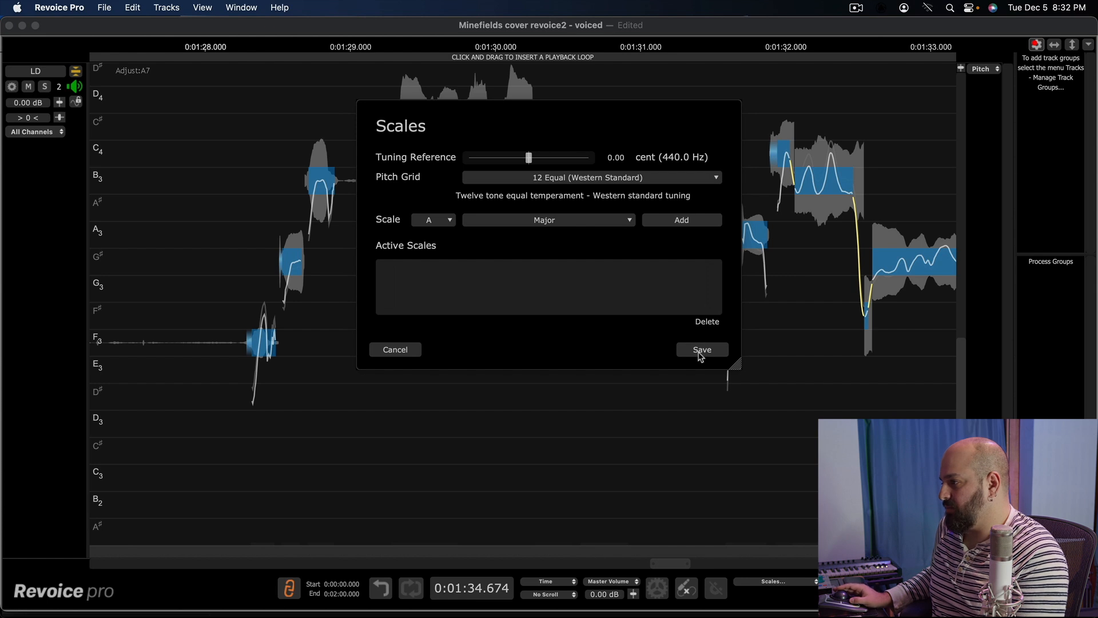
{"action": "left_click", "coordinate": [666, 226]}
{"action": "left_click", "coordinate": [703, 349]}
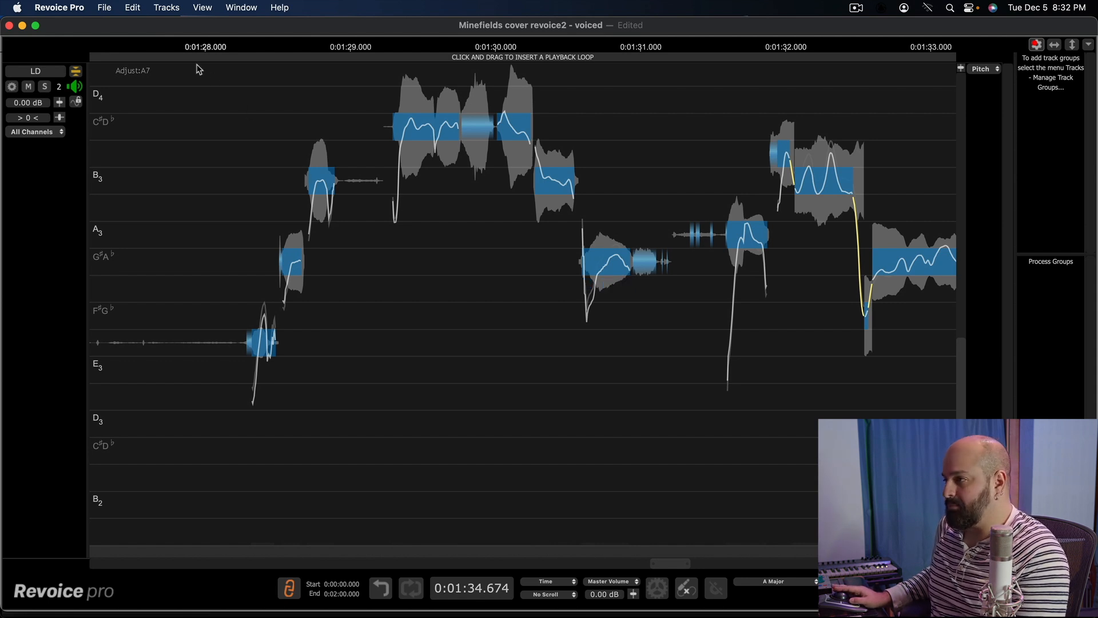
Step: Play back the phrase from about 0:01:27.6, split the G♯3 note near 0:01:30.7 and raise its first part to G♯3 at -10 cents
{"action": "left_click", "coordinate": [148, 62]}
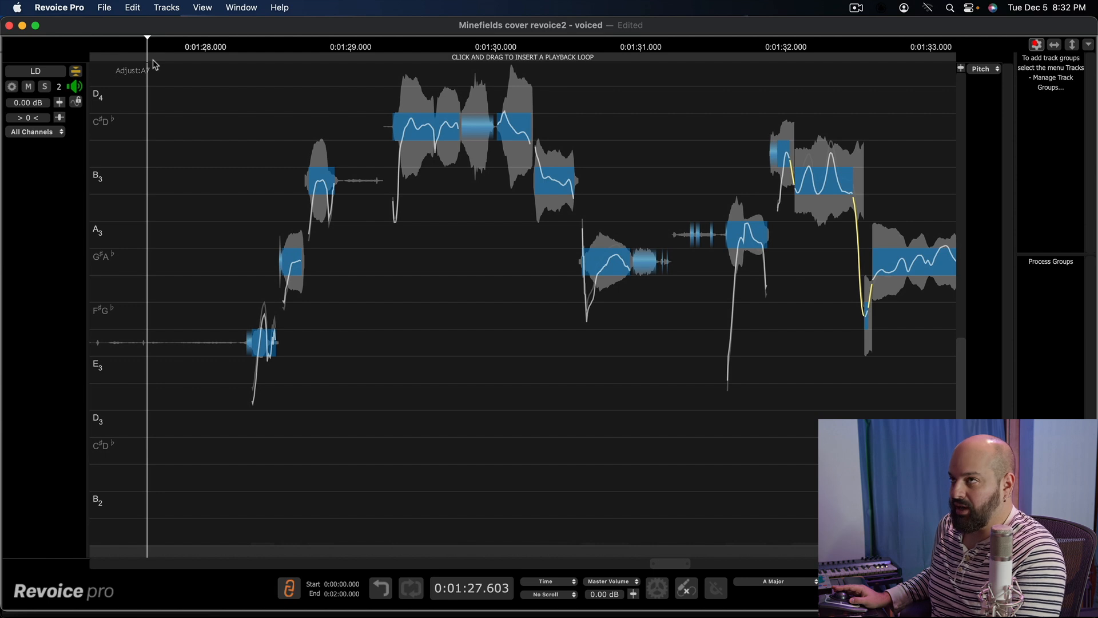
{"action": "key", "text": "space"}
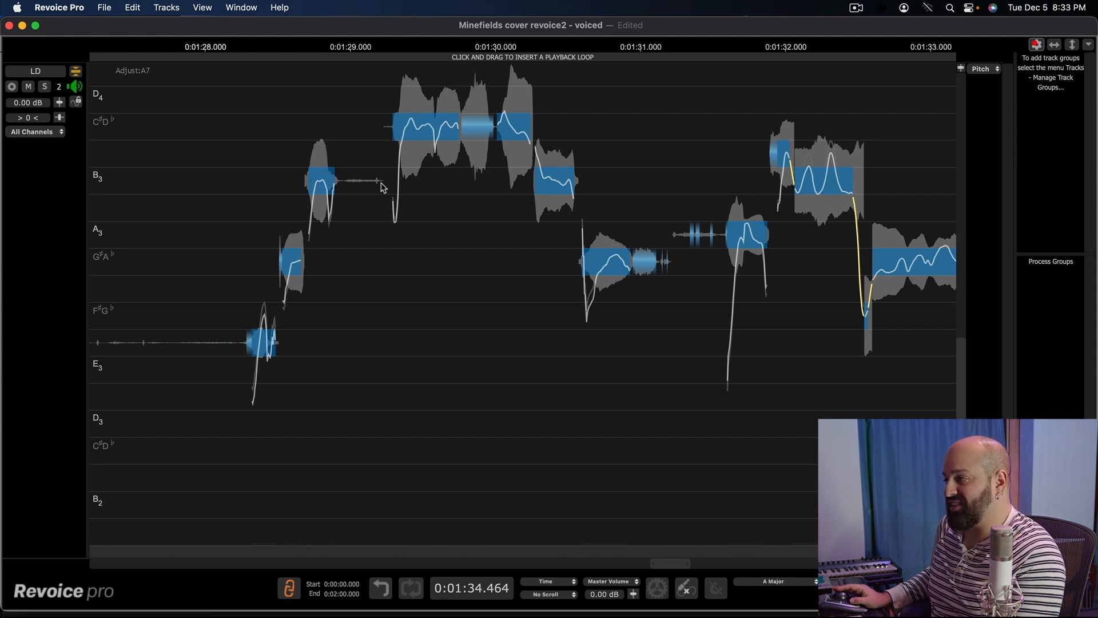
{"action": "left_click", "coordinate": [610, 261]}
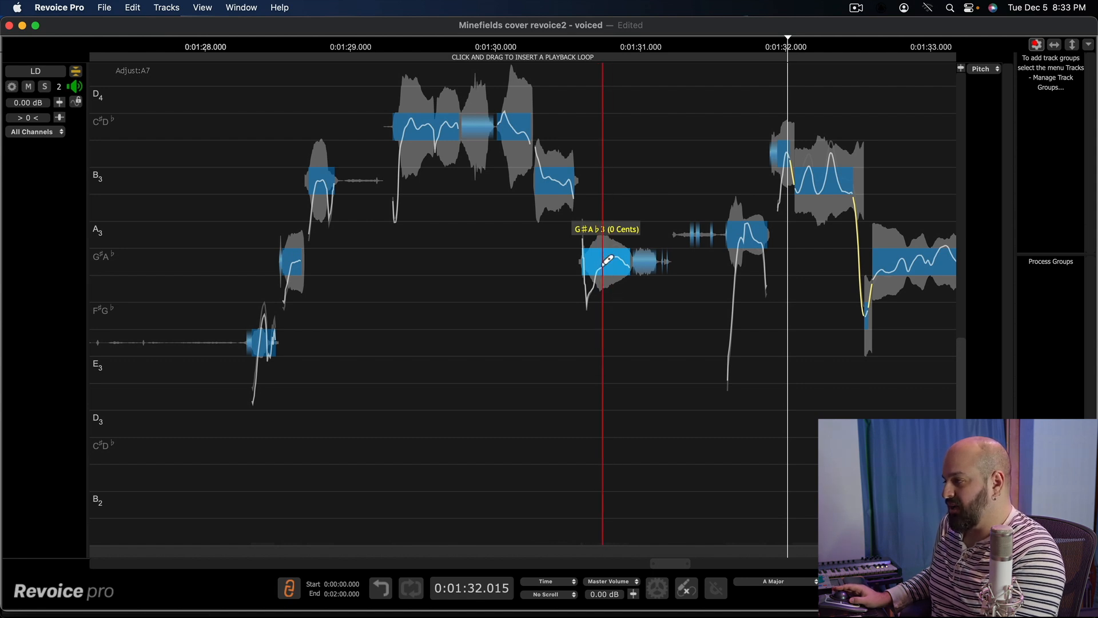
{"action": "left_click", "coordinate": [599, 267]}
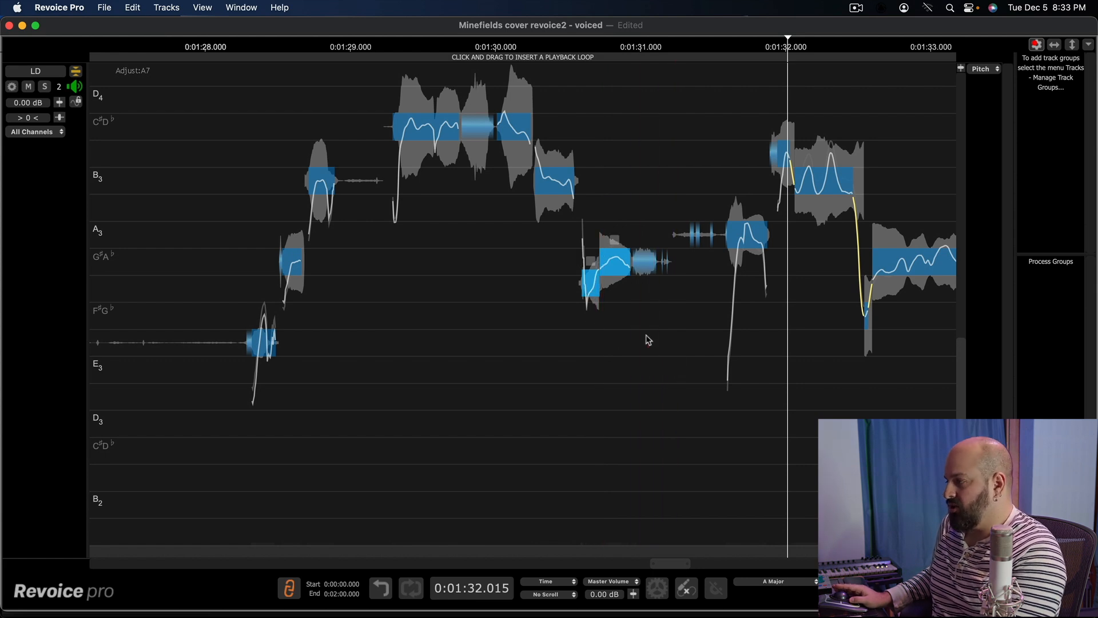
{"action": "left_click_drag", "start_coordinate": [595, 277], "coordinate": [593, 261]}
{"action": "left_click_drag", "start_coordinate": [521, 258], "coordinate": [624, 286]}
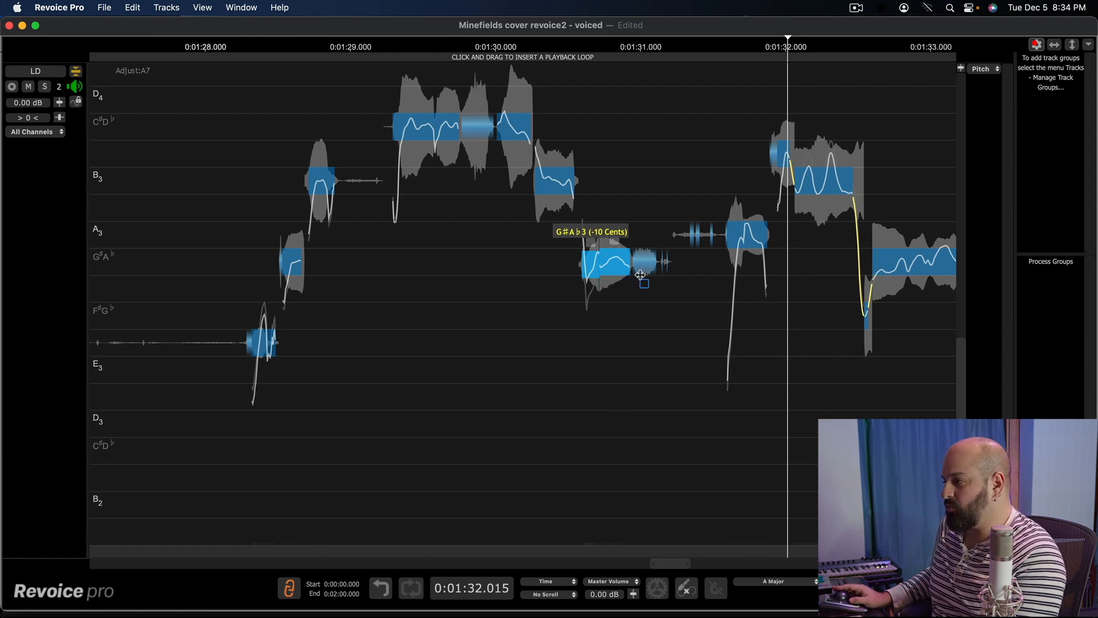
{"action": "key", "text": "space"}
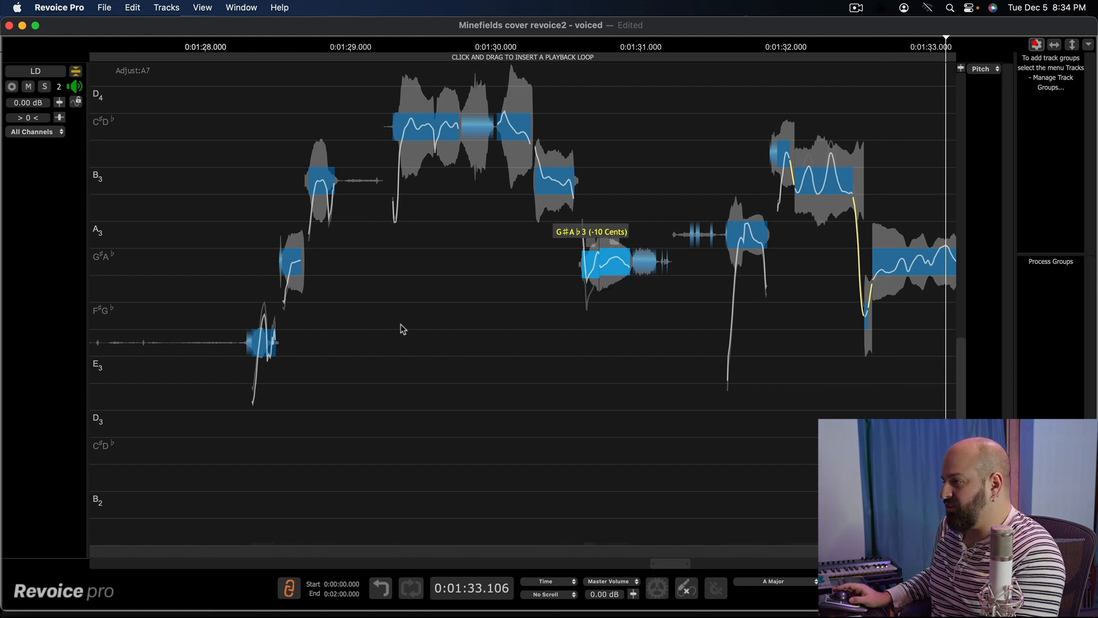
Step: Reduce the pitch variation of the three opening notes between about 0:01:28.3 and 0:01:28.9 and listen to the phrase
{"action": "left_click_drag", "start_coordinate": [192, 140], "coordinate": [366, 347]}
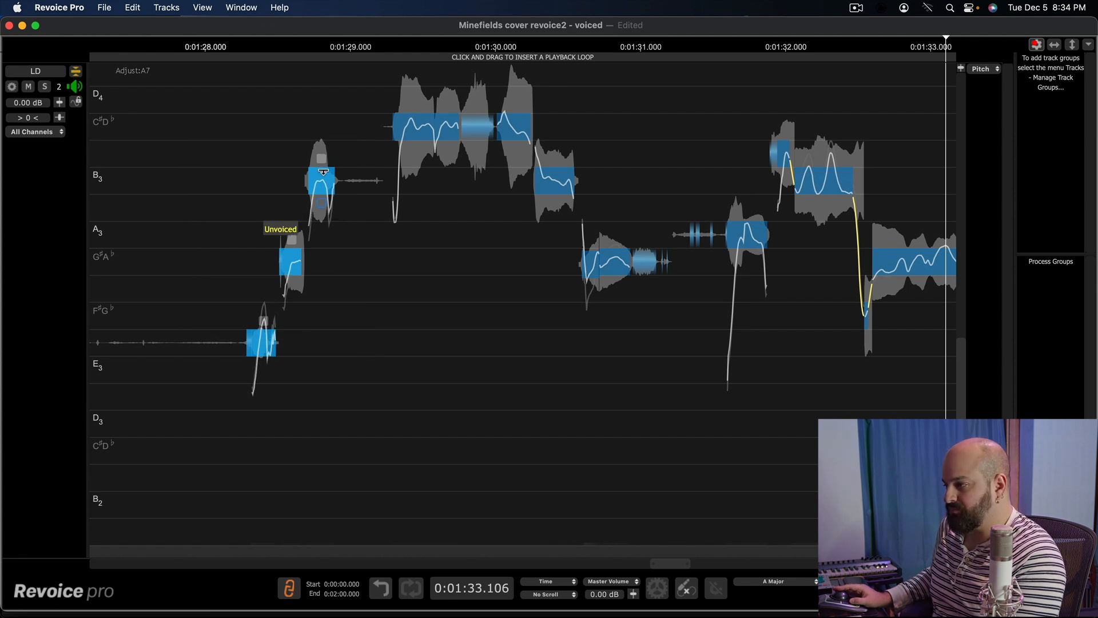
{"action": "left_click_drag", "start_coordinate": [325, 178], "coordinate": [327, 191]}
{"action": "key", "text": "space"}
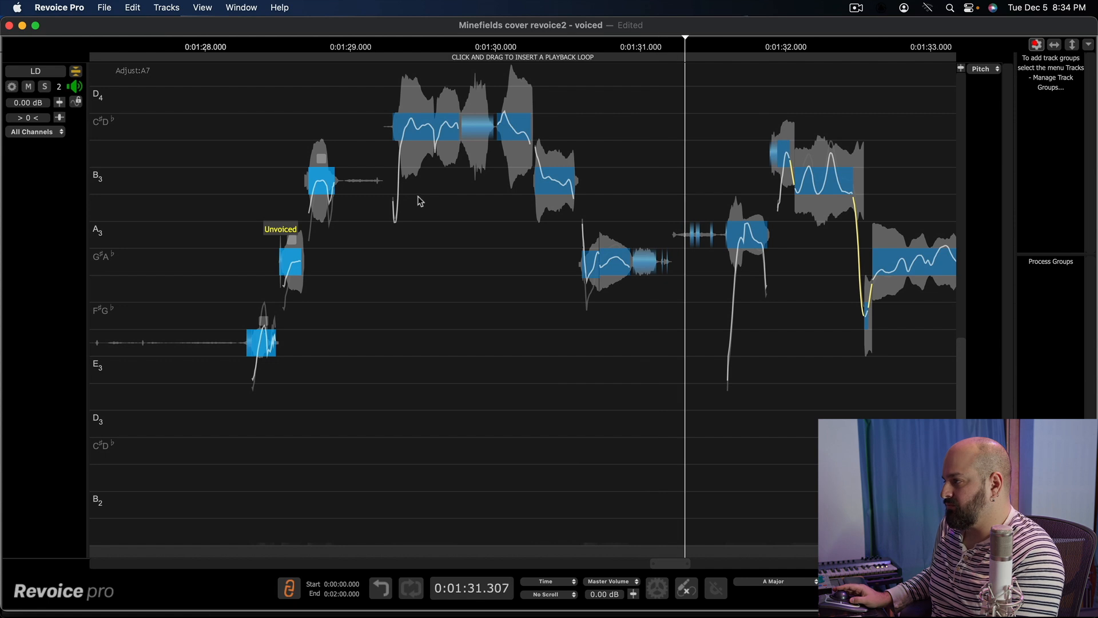
{"action": "key", "text": "space"}
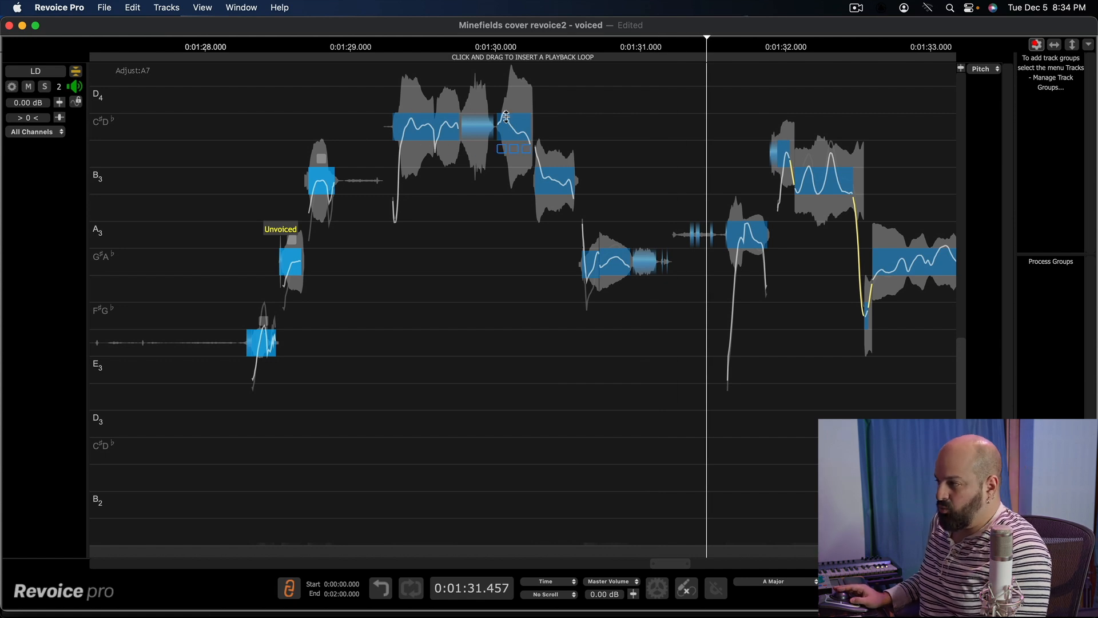
Step: Add pitch points to the short C♯4 note near 0:01:30.1 and raise the end of its pitch curve
{"action": "left_click_drag", "start_coordinate": [503, 151], "coordinate": [499, 94]}
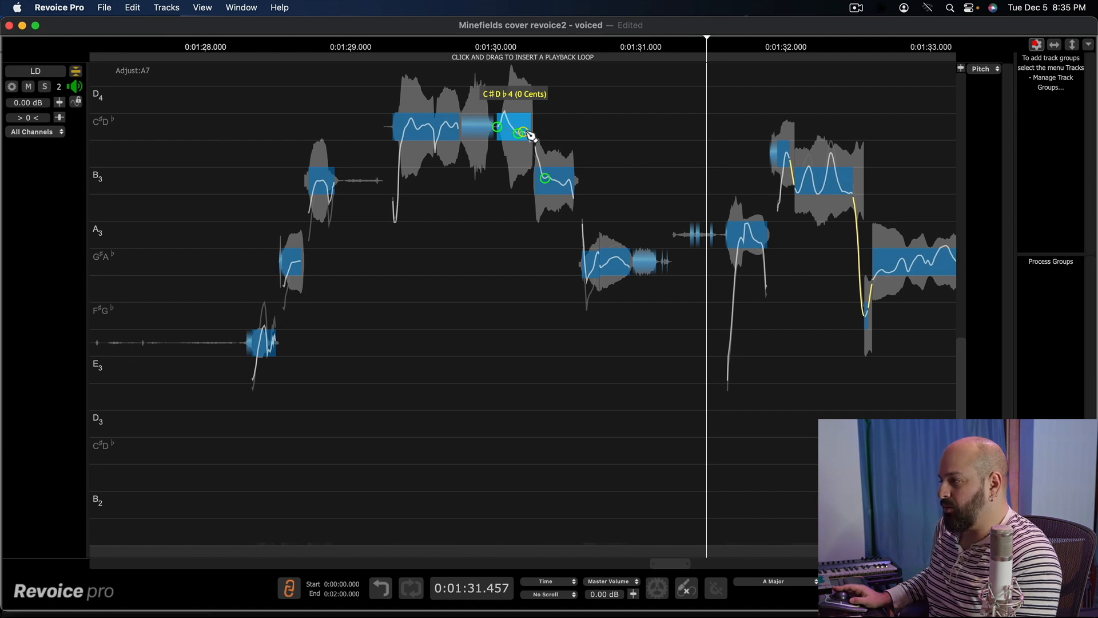
{"action": "left_click_drag", "start_coordinate": [518, 133], "coordinate": [517, 130]}
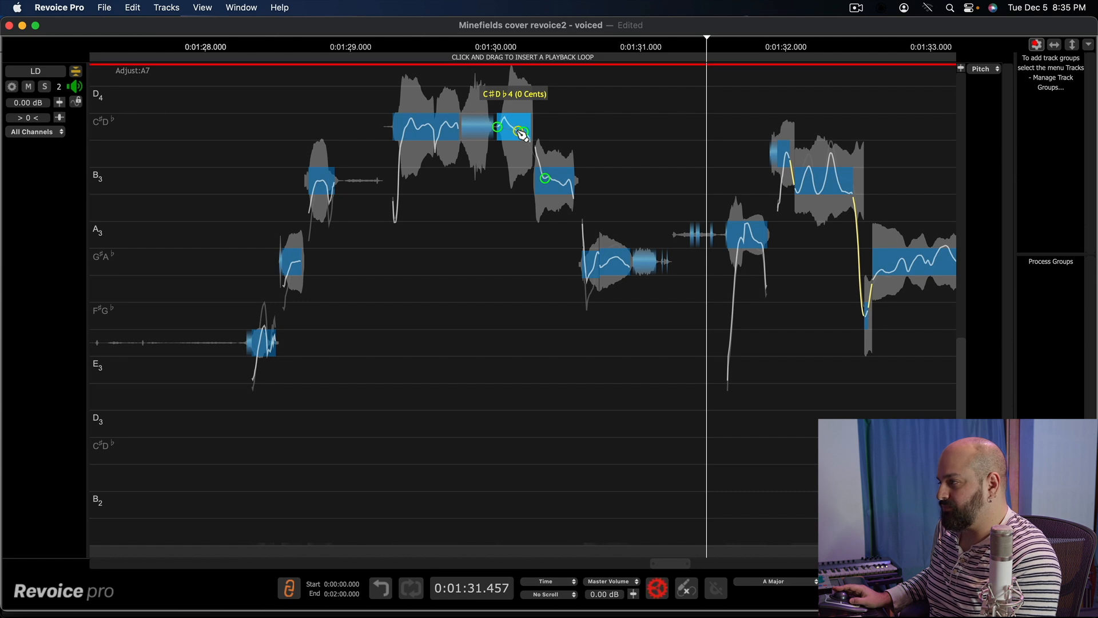
{"action": "left_click_drag", "start_coordinate": [527, 133], "coordinate": [527, 129]}
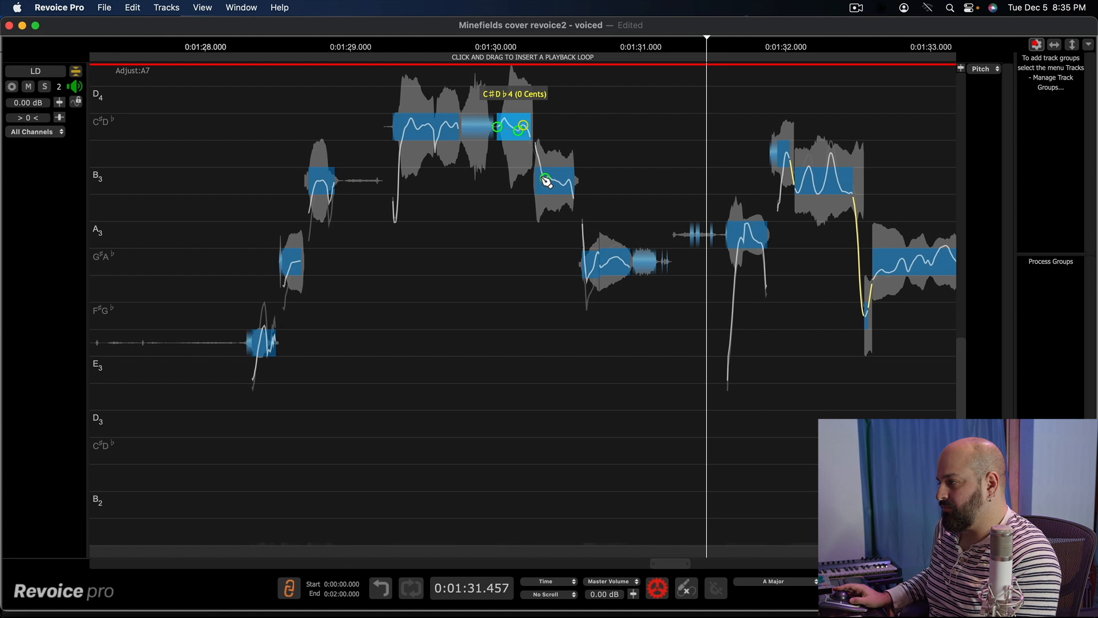
Step: Flatten the pitch curve of the B3 note near 0:01:30.4 by lowering its opening point, and listen to the result
{"action": "left_click_drag", "start_coordinate": [547, 179], "coordinate": [549, 189]}
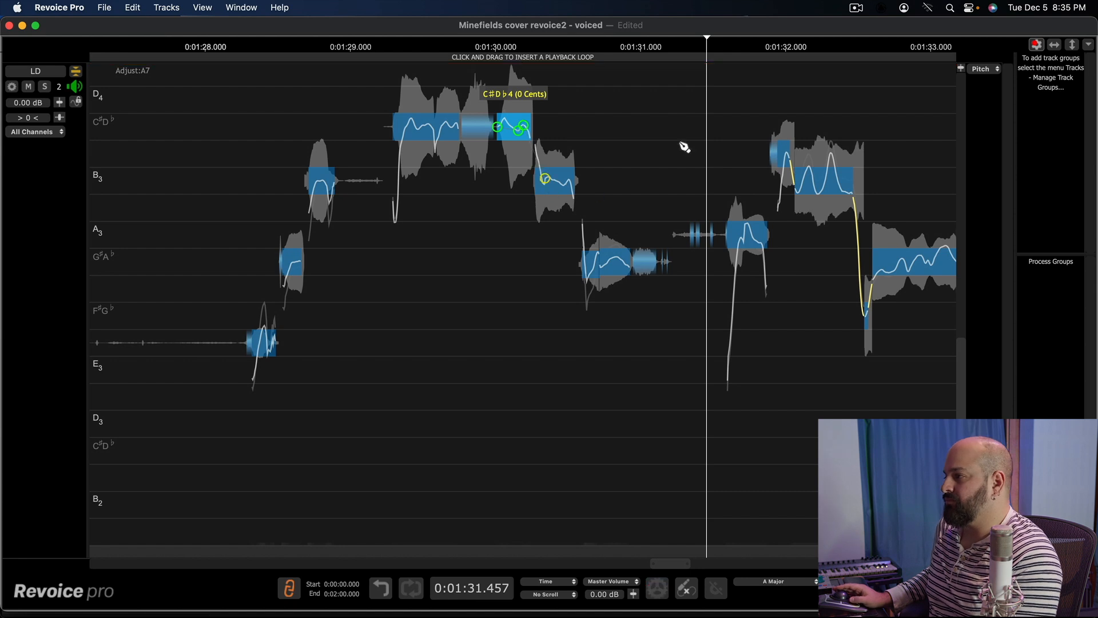
{"action": "key", "text": "space"}
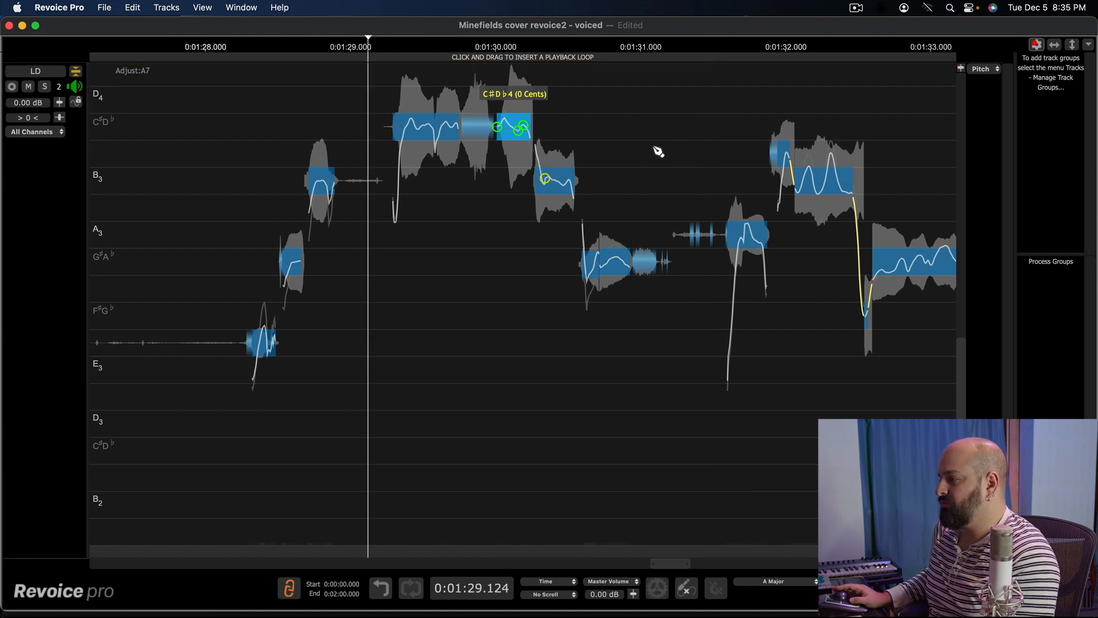
{"action": "key", "text": "space"}
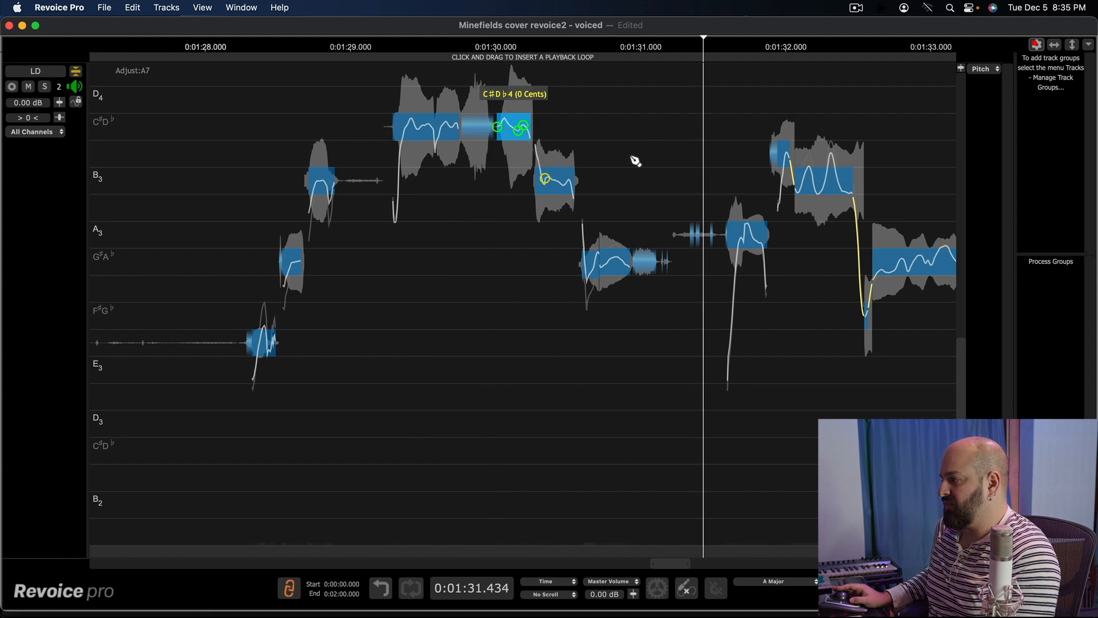
{"action": "left_click", "coordinate": [568, 180]}
{"action": "left_click_drag", "start_coordinate": [548, 181], "coordinate": [551, 185]}
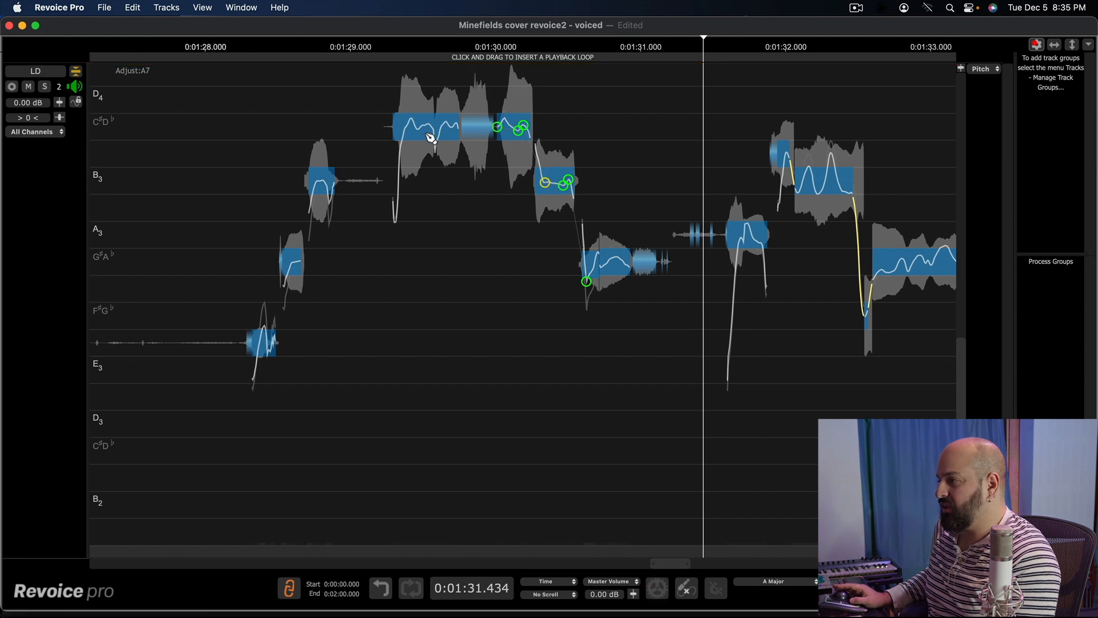
Step: Add pitch points along the long C♯4 note near 0:01:29.5, level out its peak and dip, and play back the phrase
{"action": "left_click", "coordinate": [411, 118]}
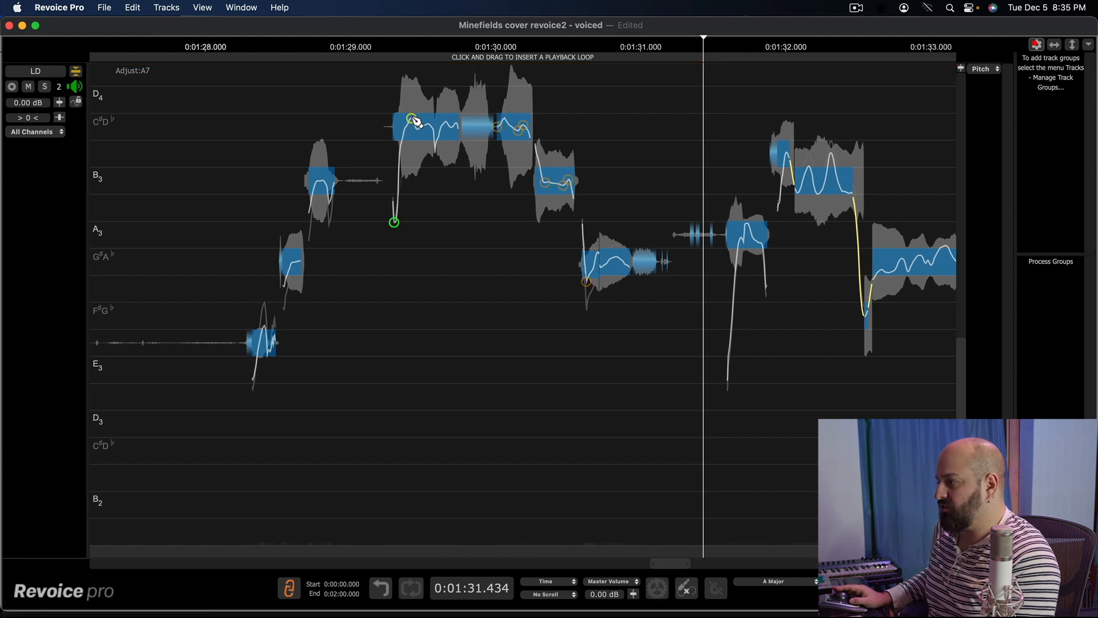
{"action": "left_click", "coordinate": [458, 128]}
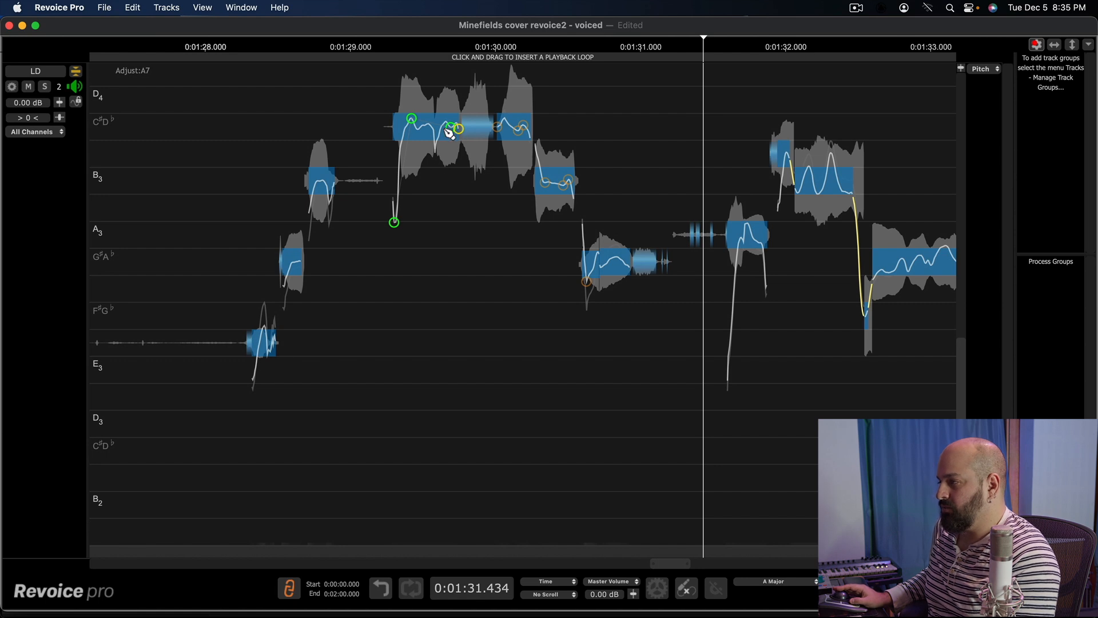
{"action": "left_click_drag", "start_coordinate": [449, 126], "coordinate": [449, 127]}
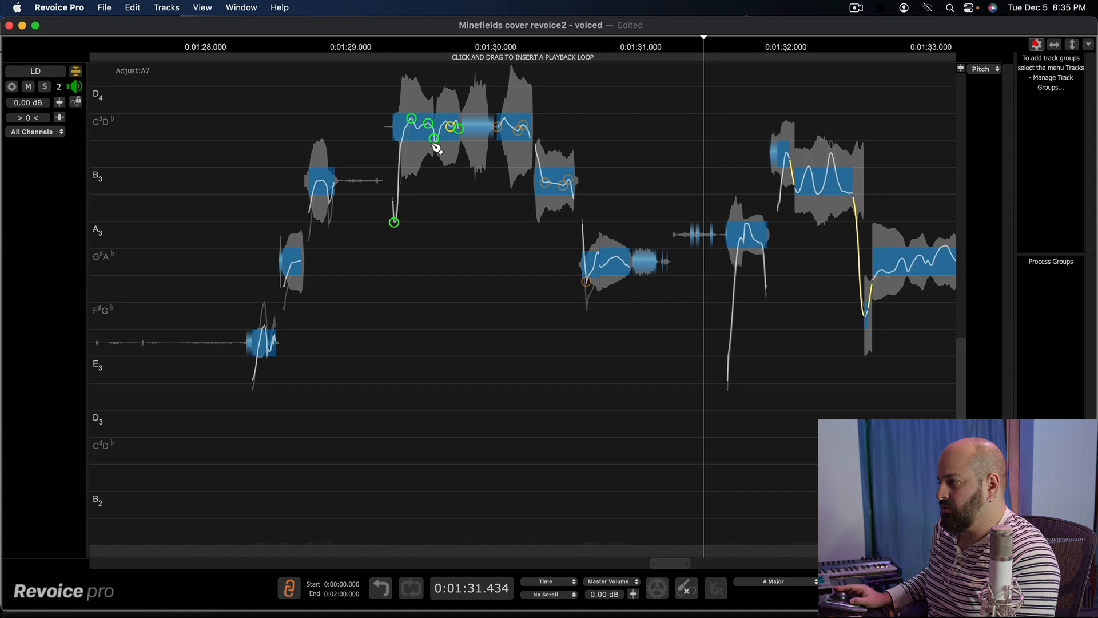
{"action": "left_click_drag", "start_coordinate": [435, 139], "coordinate": [411, 122]}
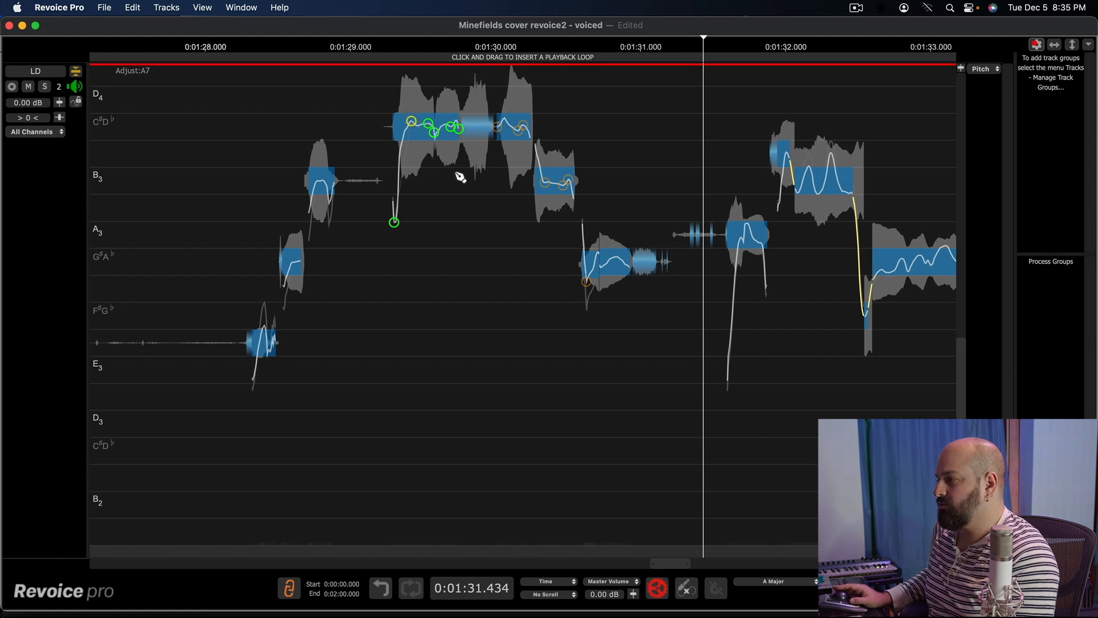
{"action": "key", "text": "space"}
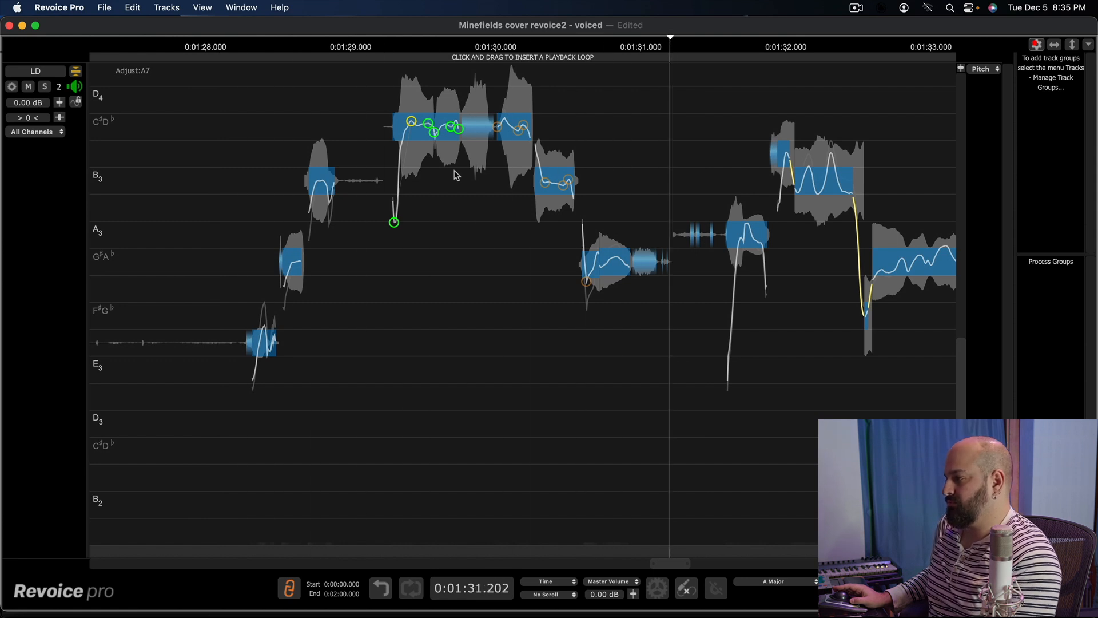
{"action": "key", "text": "space"}
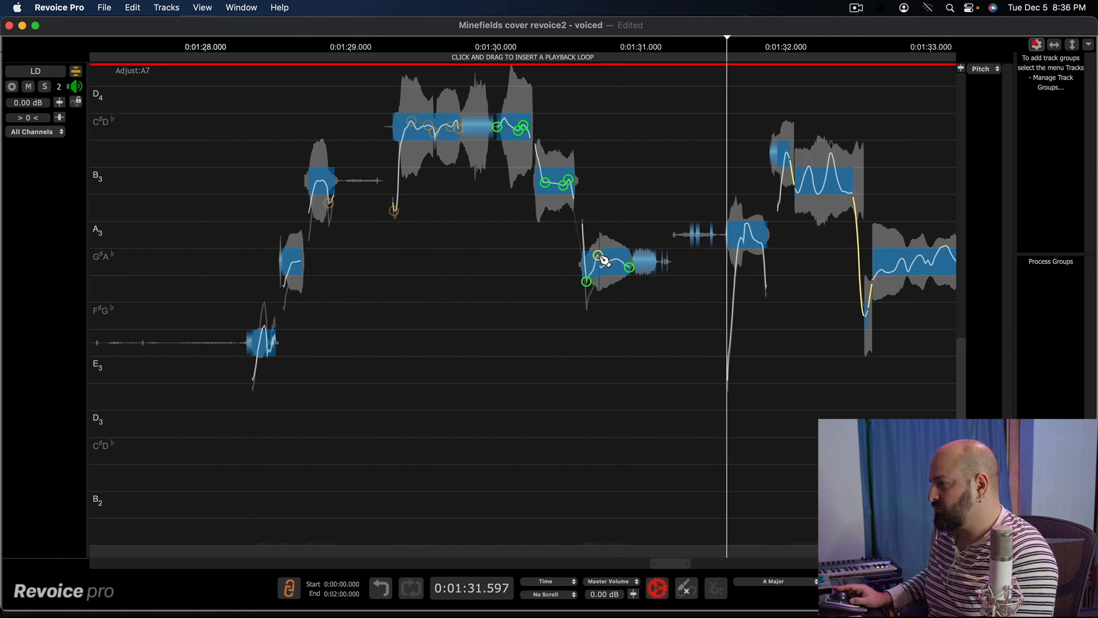
Step: Raise the low start of the pitch curve on the G♯3 note near 0:01:30.7 and play back the phrase
{"action": "left_click_drag", "start_coordinate": [587, 282], "coordinate": [588, 272]}
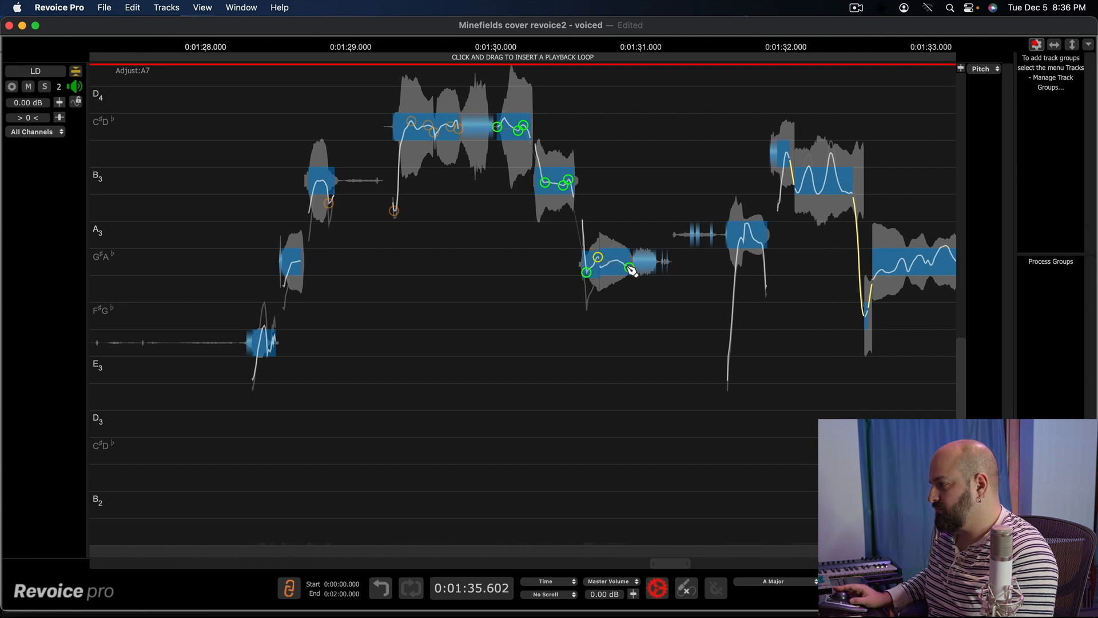
{"action": "key", "text": "space"}
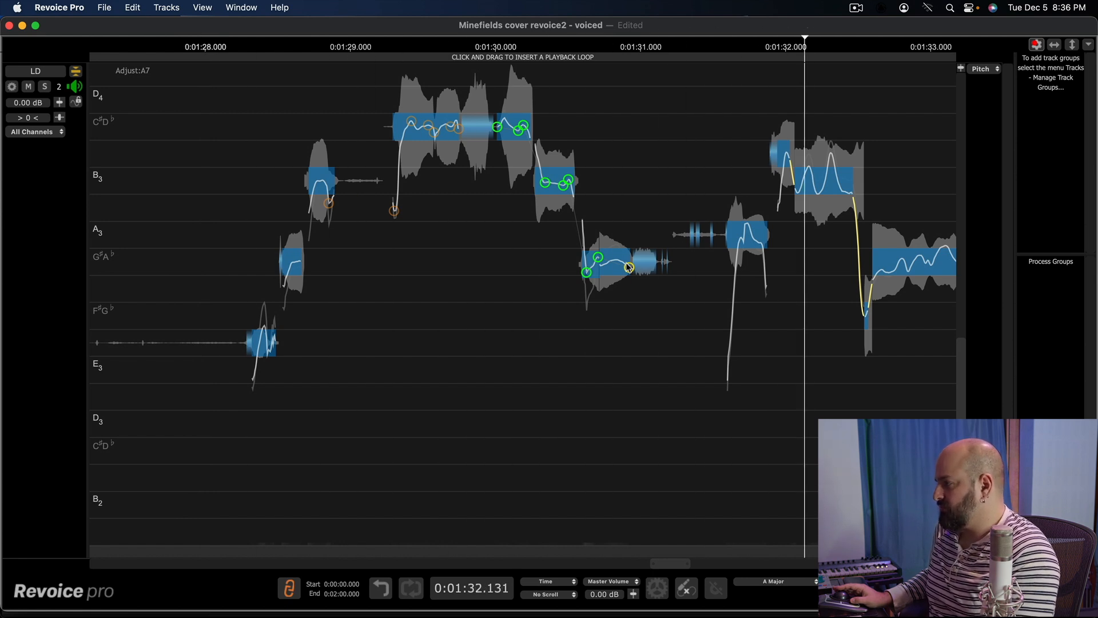
{"action": "key", "text": "space"}
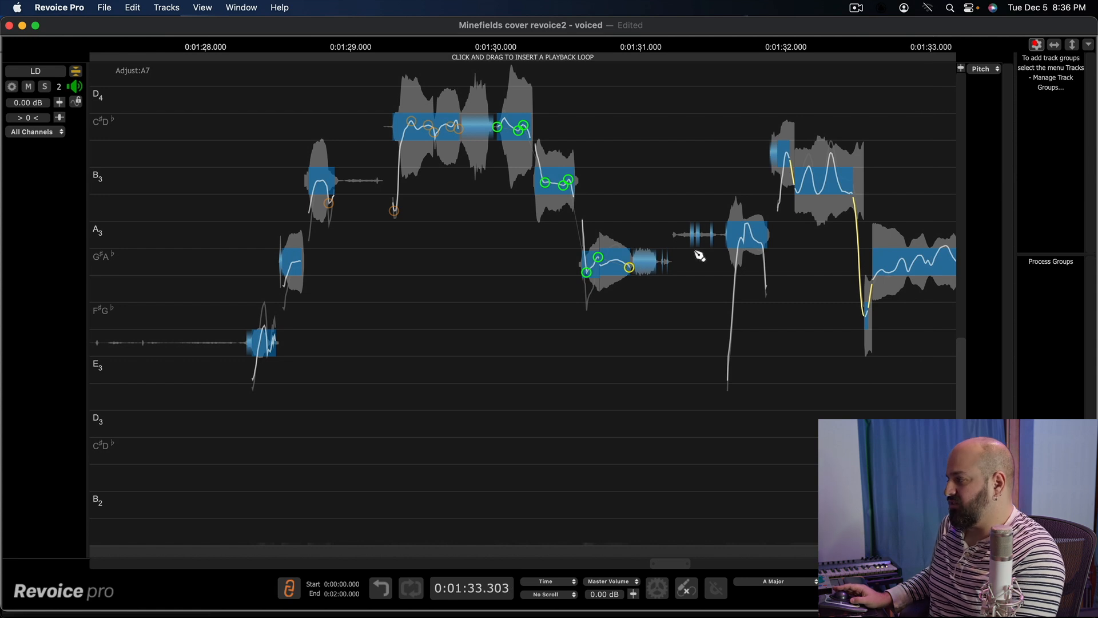
Step: Add pitch points to the short note near 0:01:32.0 and lower the peak of its pitch curve
{"action": "left_click", "coordinate": [790, 159]}
{"action": "left_click_drag", "start_coordinate": [791, 159], "coordinate": [791, 173]}
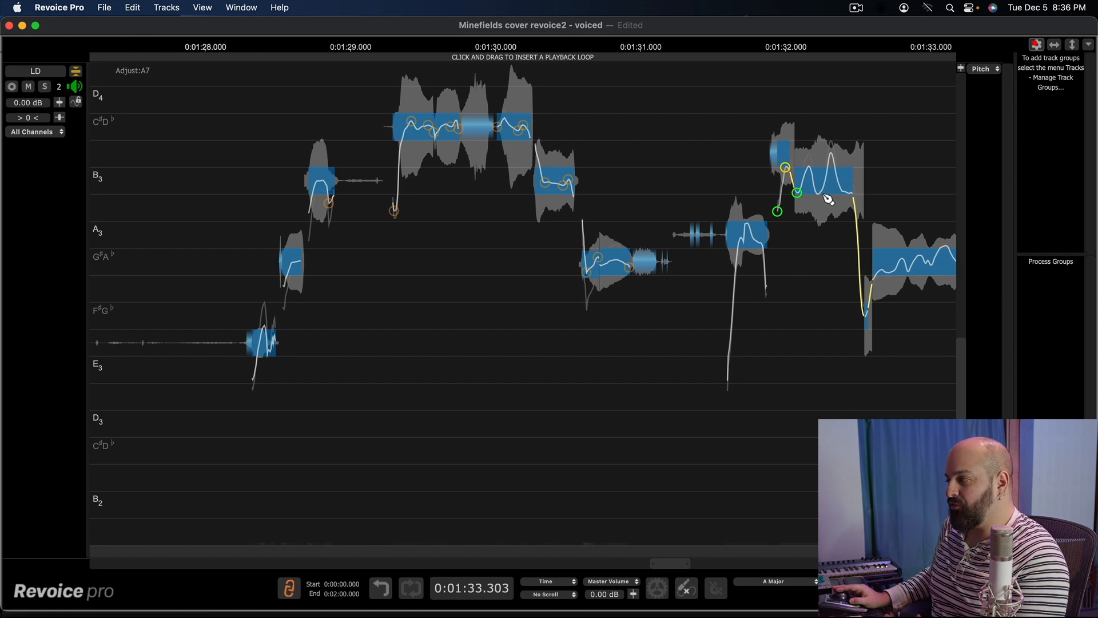
{"action": "left_click", "coordinate": [751, 222]}
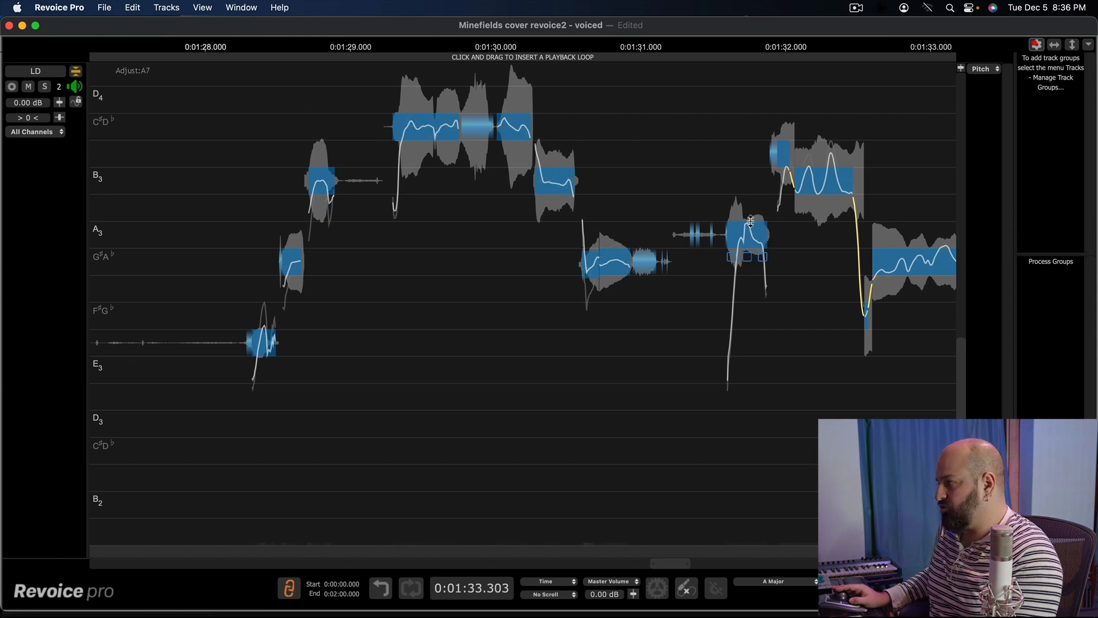
Step: Reduce the pitch variation of the A3 note near 0:01:31.7 and play back the phrase
{"action": "left_click", "coordinate": [745, 218]}
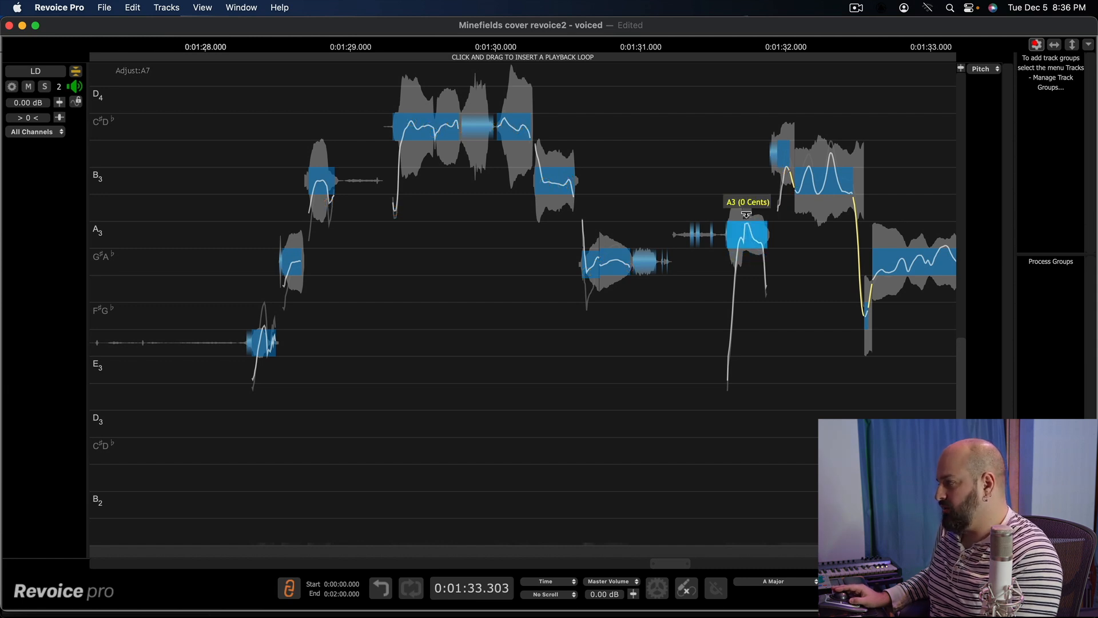
{"action": "left_click_drag", "start_coordinate": [746, 219], "coordinate": [750, 264]}
{"action": "key", "text": "space"}
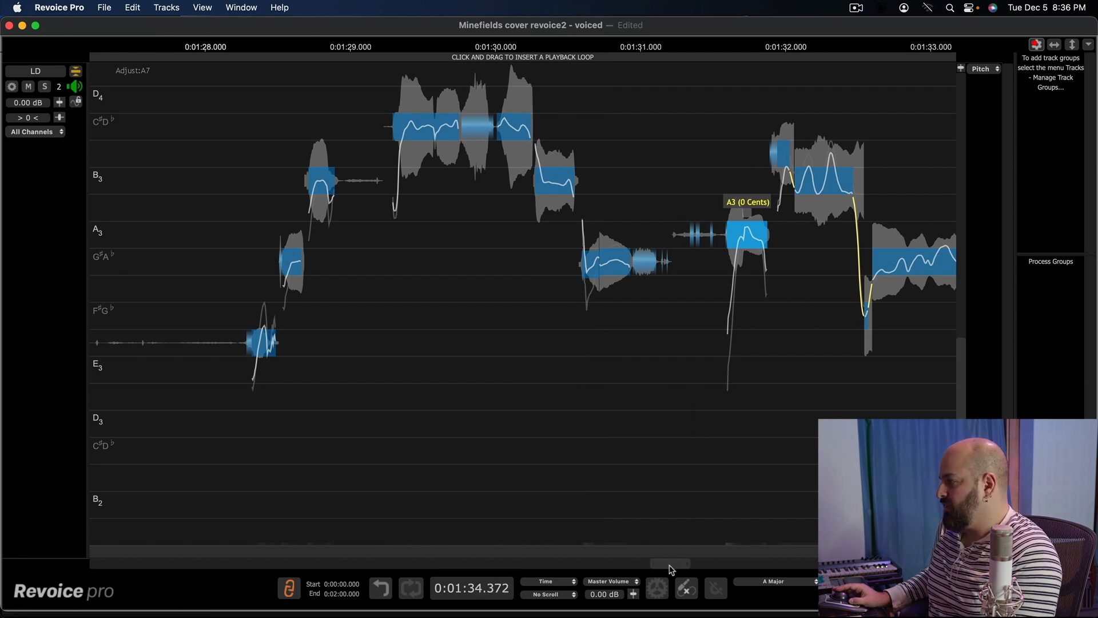
Step: Listen to the LD vocal passage between about 0:01:36 and 0:01:39
{"action": "left_click_drag", "start_coordinate": [672, 569], "coordinate": [676, 569]}
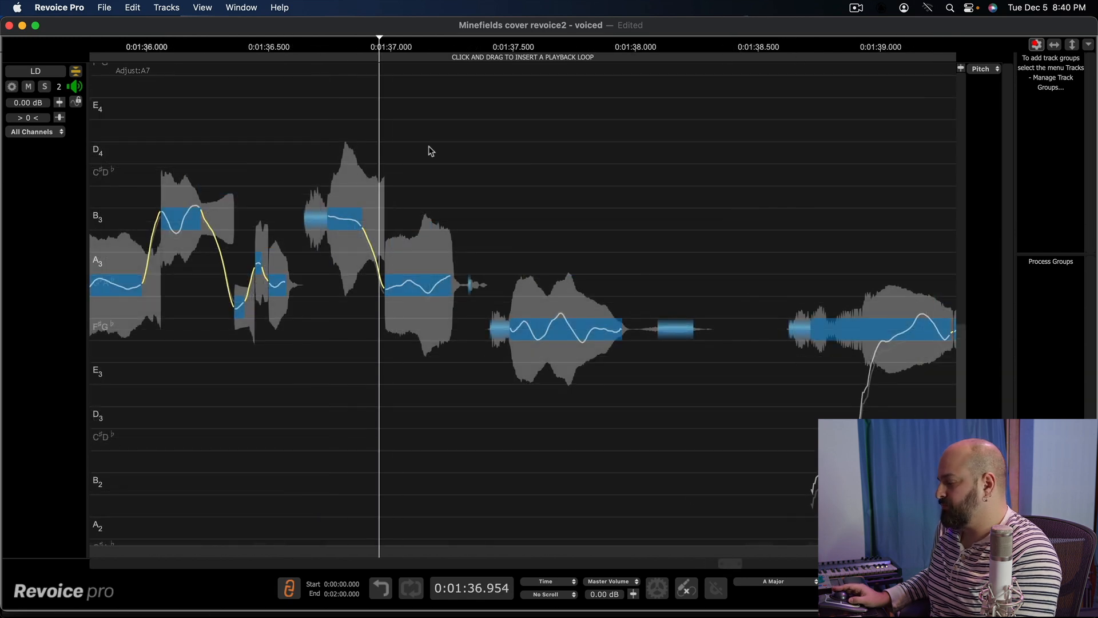
{"action": "key", "text": "space"}
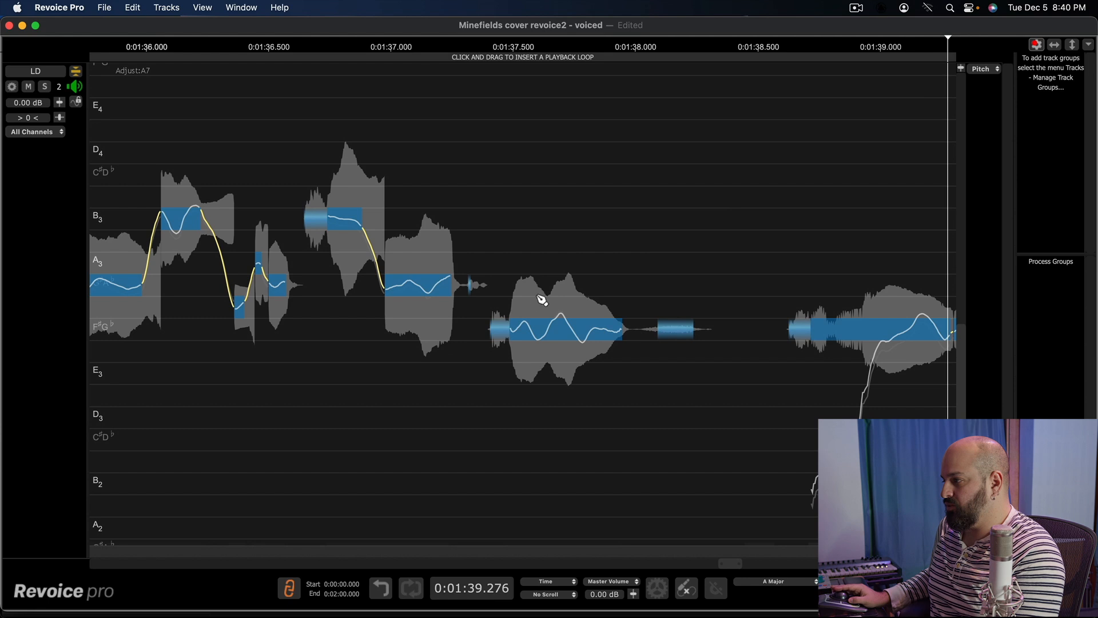
Step: Add pitch points to the F♯3 note near 0:01:37.7, lower its start and even out its peaks, and play it back
{"action": "left_click", "coordinate": [522, 321]}
{"action": "left_click", "coordinate": [558, 315]}
{"action": "left_click", "coordinate": [596, 327]}
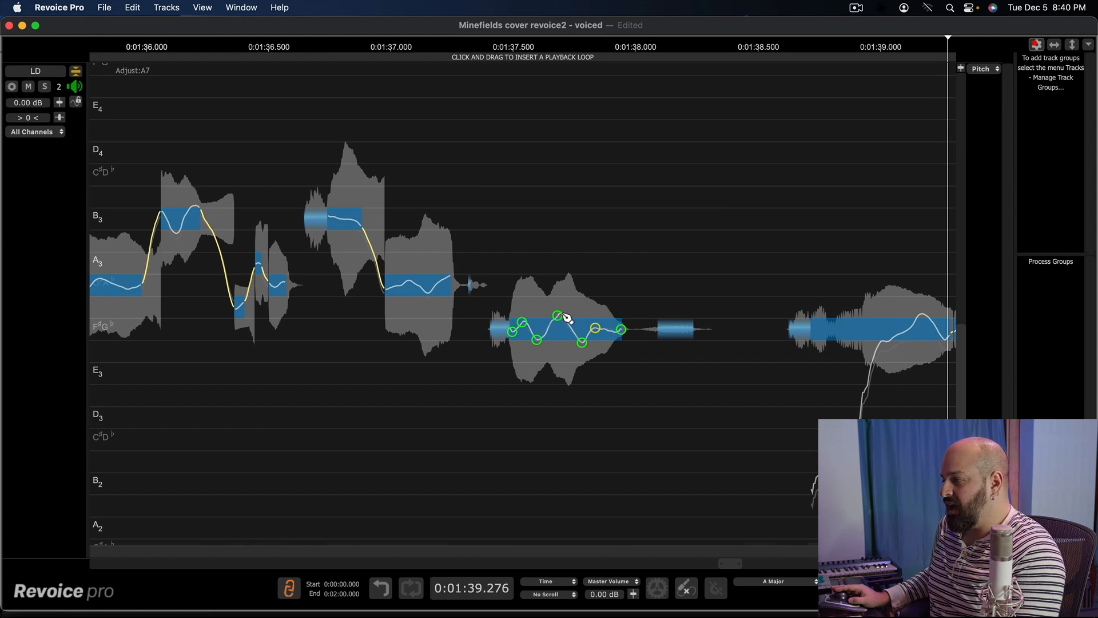
{"action": "left_click_drag", "start_coordinate": [514, 334], "coordinate": [515, 340]}
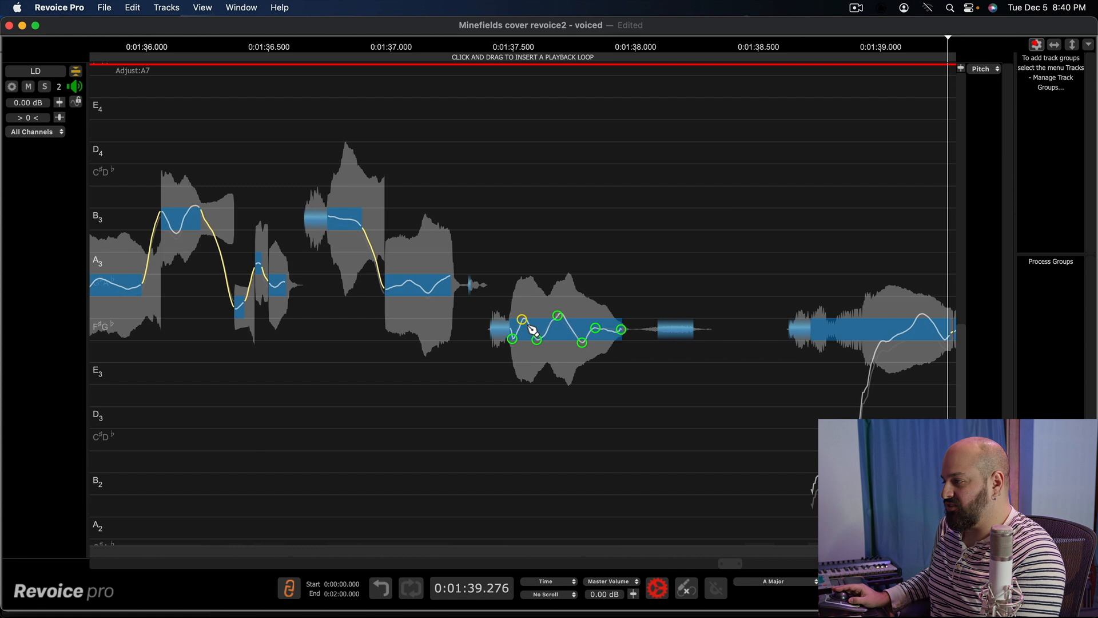
{"action": "left_click_drag", "start_coordinate": [559, 318], "coordinate": [598, 324]}
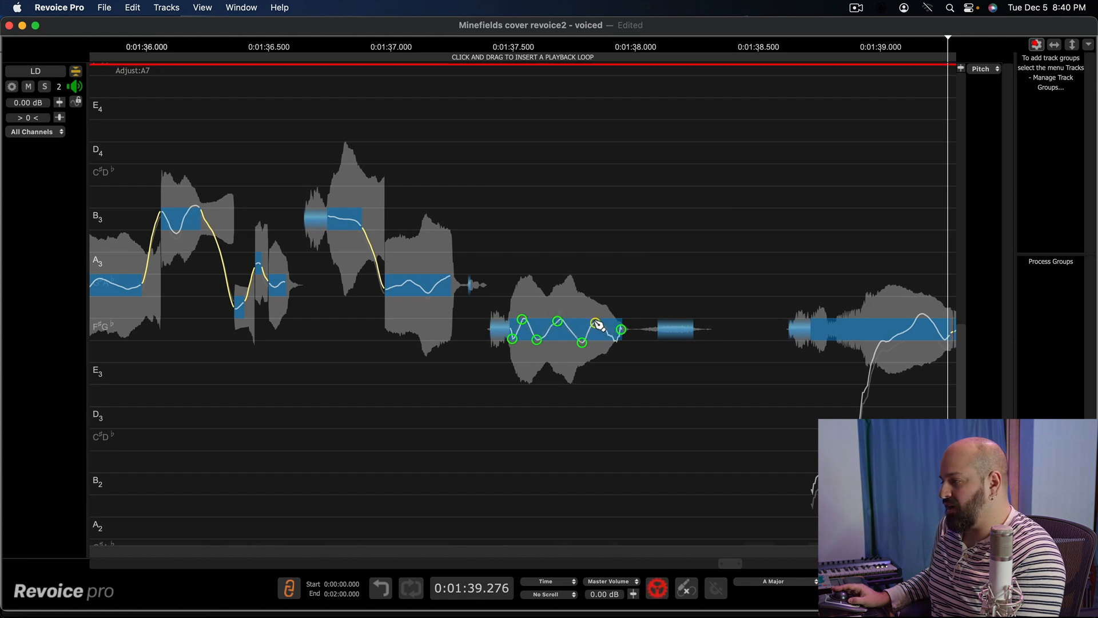
{"action": "key", "text": "space"}
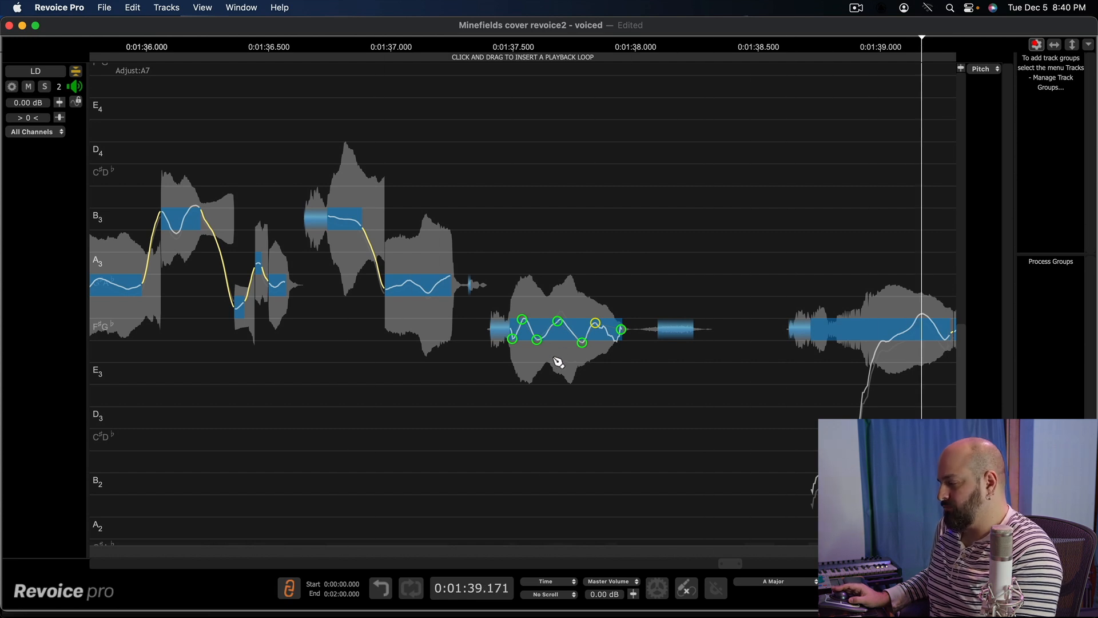
Step: Lower the first two peaks of the F♯3 note's curve slightly, raise its second dip, and listen to the phrase
{"action": "left_click", "coordinate": [523, 324]}
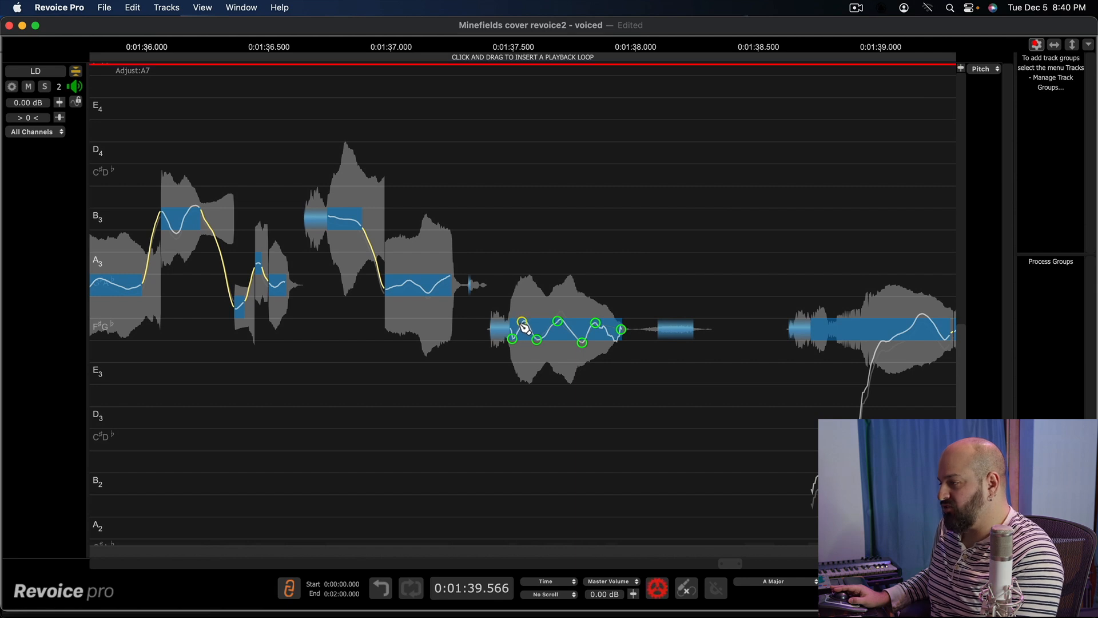
{"action": "left_click", "coordinate": [559, 327]}
{"action": "key", "text": "space"}
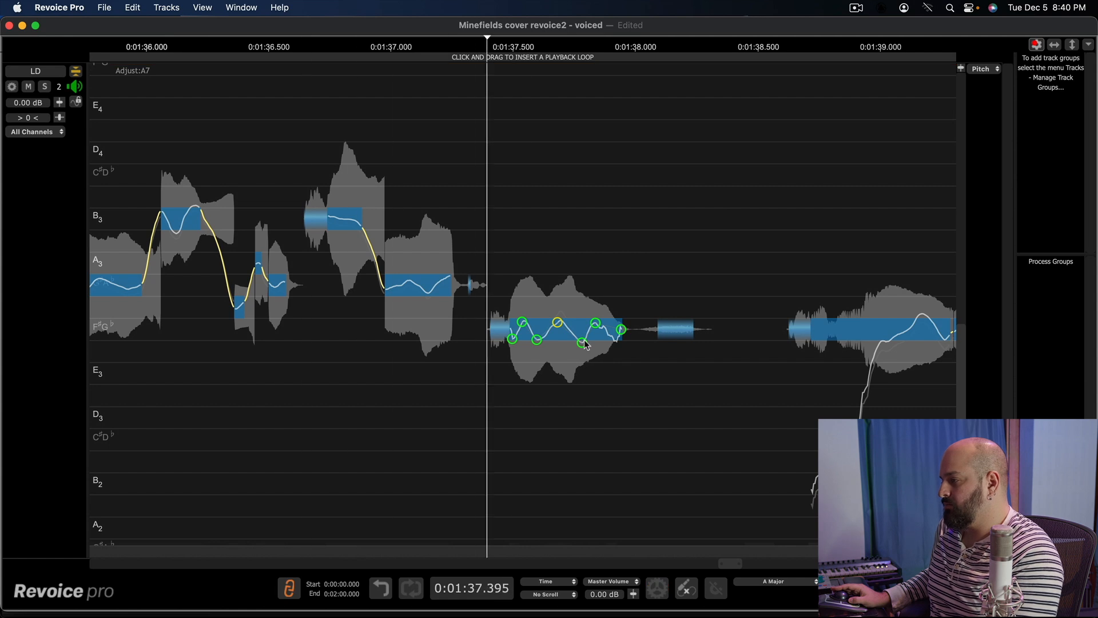
{"action": "left_click", "coordinate": [583, 342]}
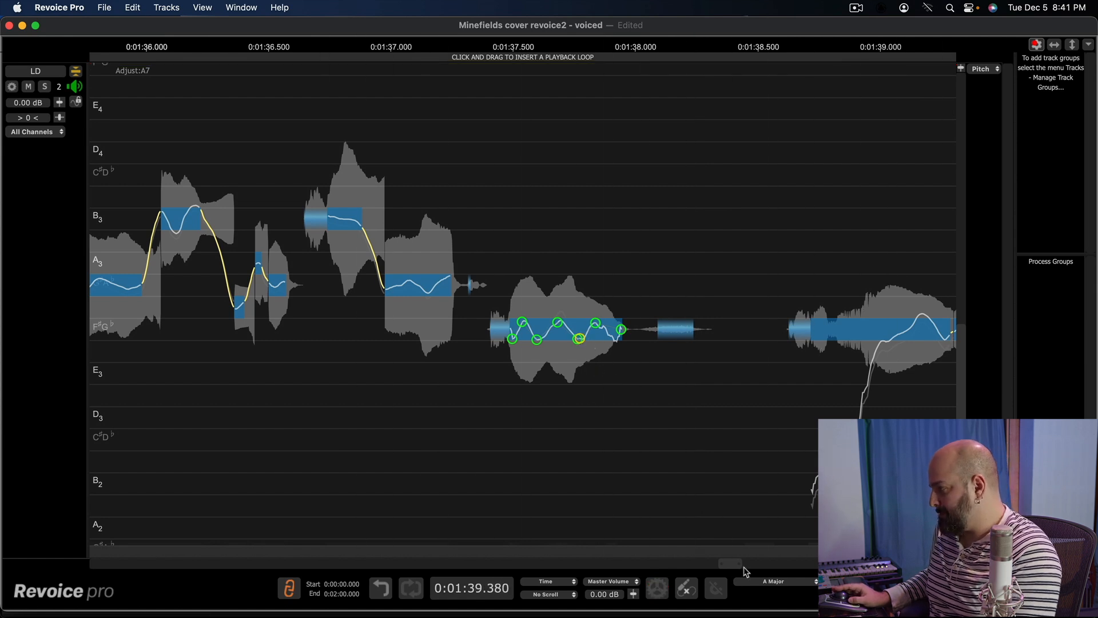
Step: Extend the end of the C♯4 note near 0:01:42.5, start the following D♯4 note slightly earlier, and play back the phrase
{"action": "left_click_drag", "start_coordinate": [734, 565], "coordinate": [757, 564]}
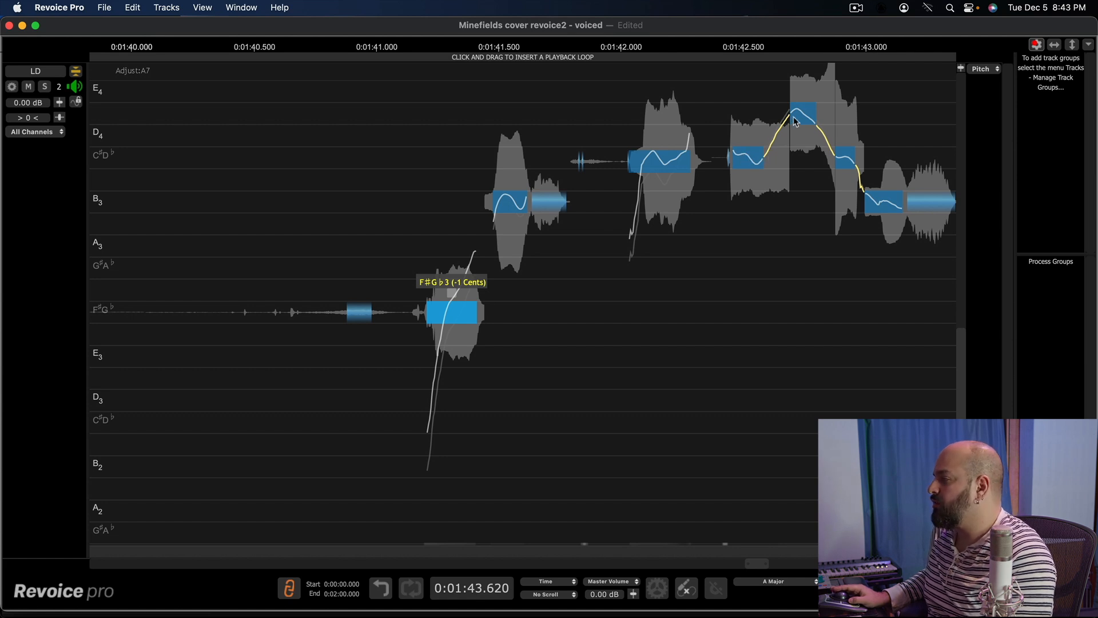
{"action": "left_click", "coordinate": [753, 152]}
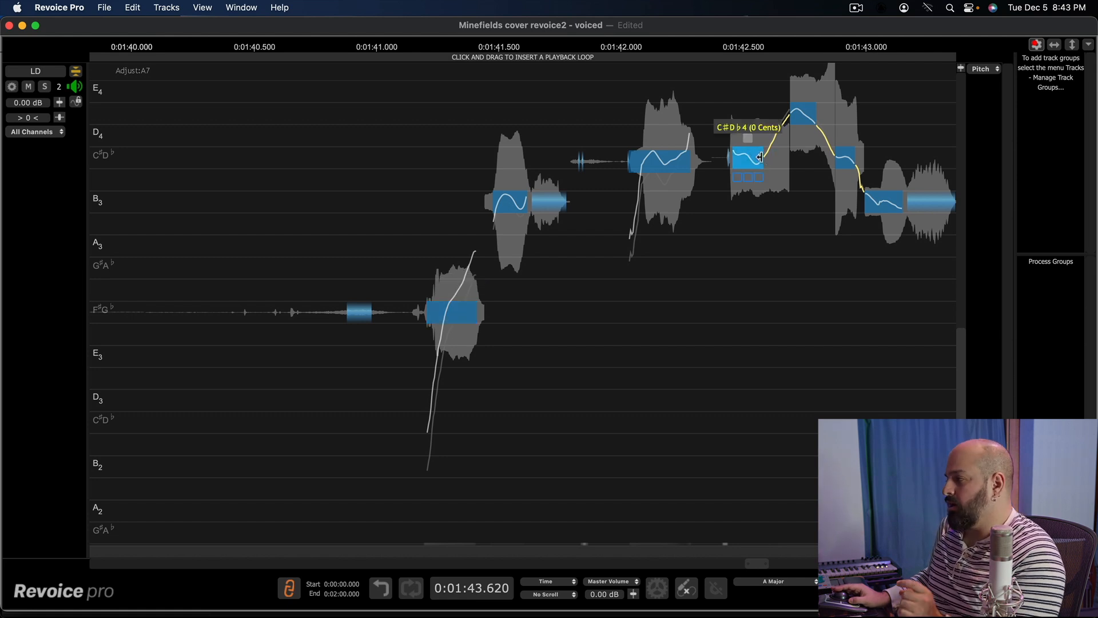
{"action": "left_click_drag", "start_coordinate": [761, 158], "coordinate": [771, 159]}
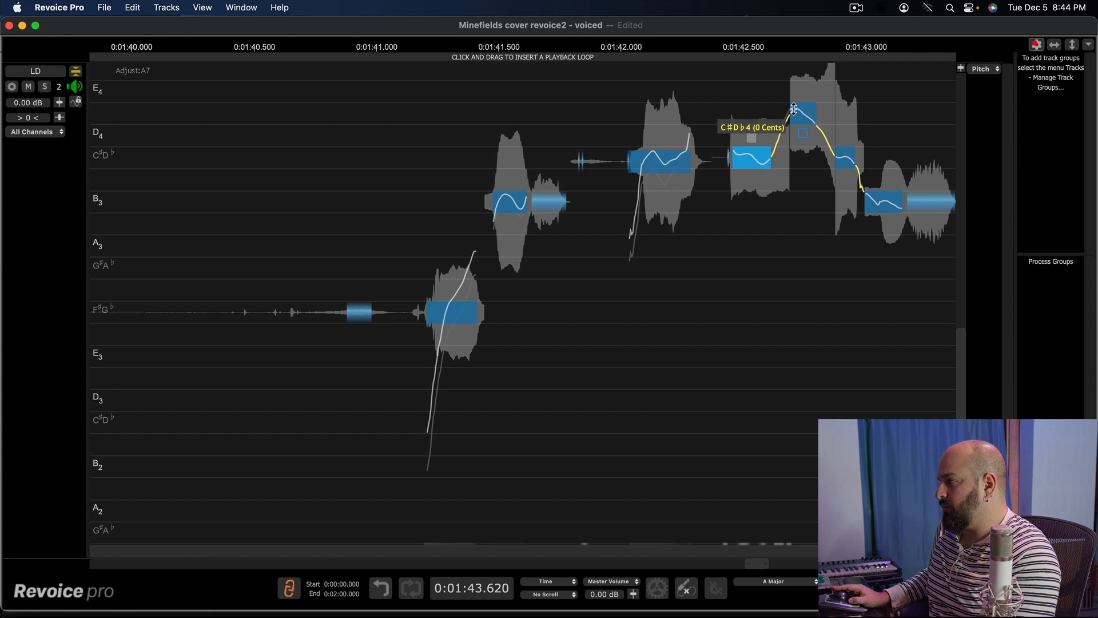
{"action": "left_click_drag", "start_coordinate": [792, 118], "coordinate": [785, 118]}
{"action": "key", "text": "space"}
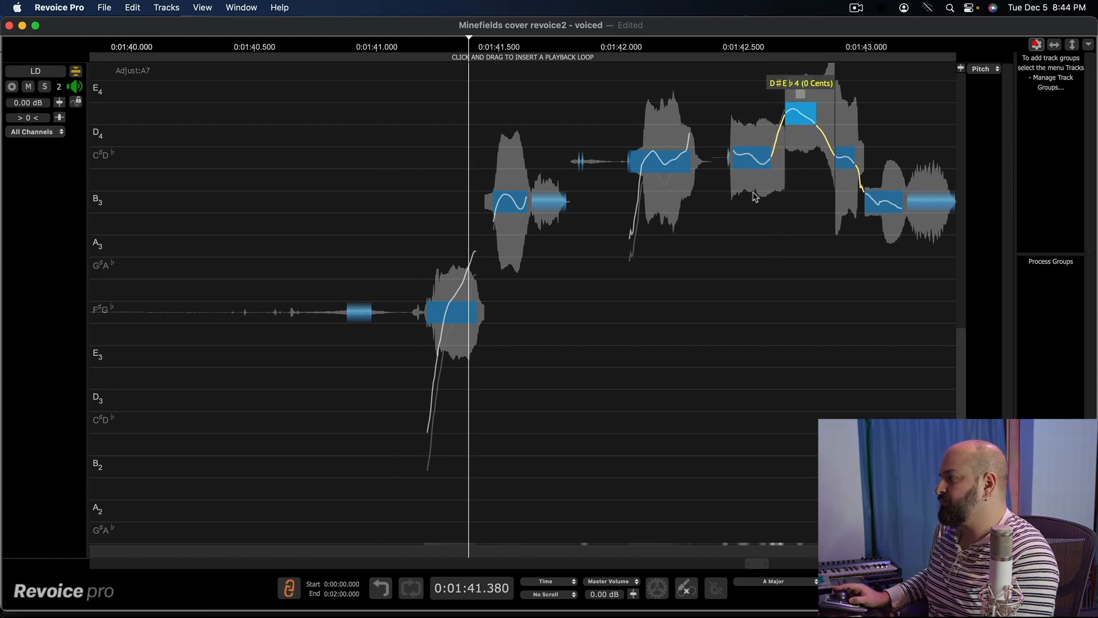
{"action": "key", "text": "space"}
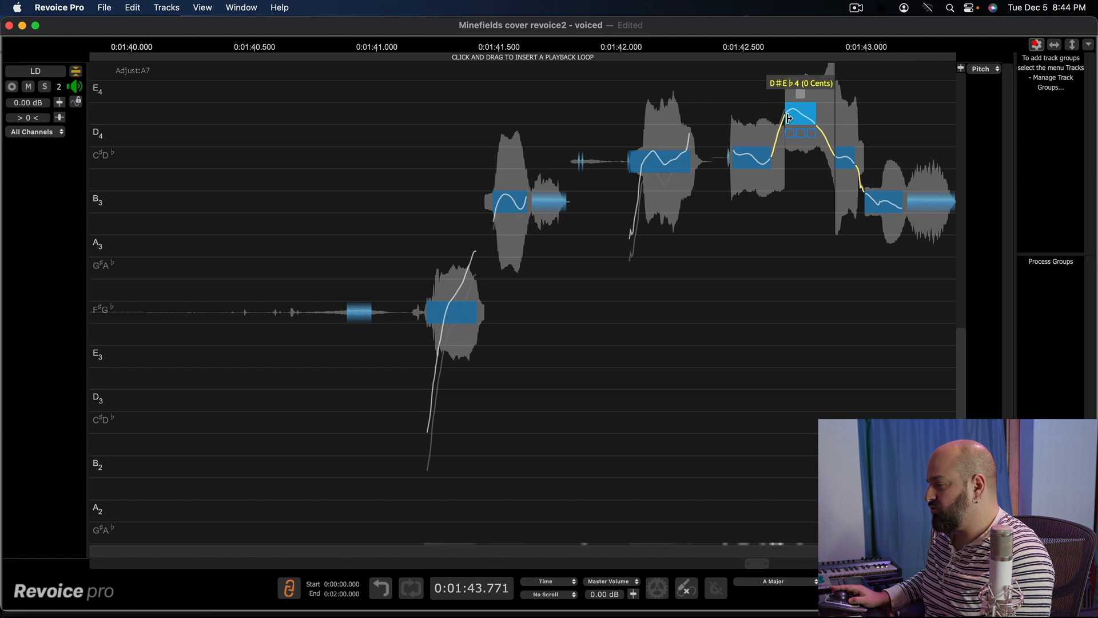
Step: Lengthen the C♯4 note near 0:01:42.5 slightly more, undo a trial earlier start for the D♯4 note, and listen again
{"action": "left_click_drag", "start_coordinate": [765, 158], "coordinate": [786, 117]}
{"action": "key", "text": "space"}
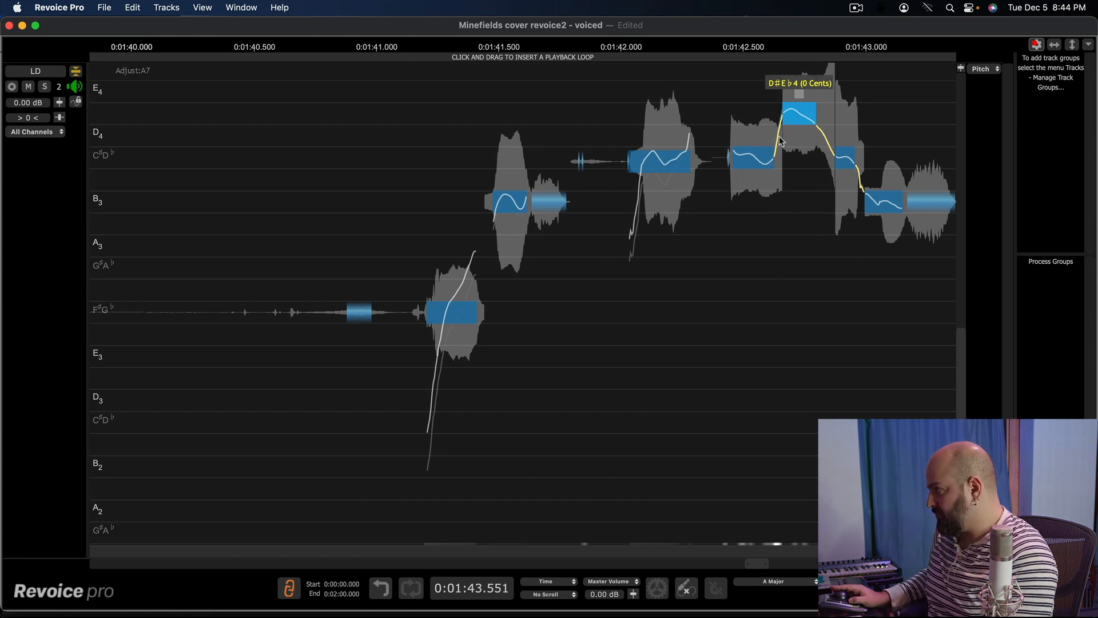
{"action": "key", "text": "super+z"}
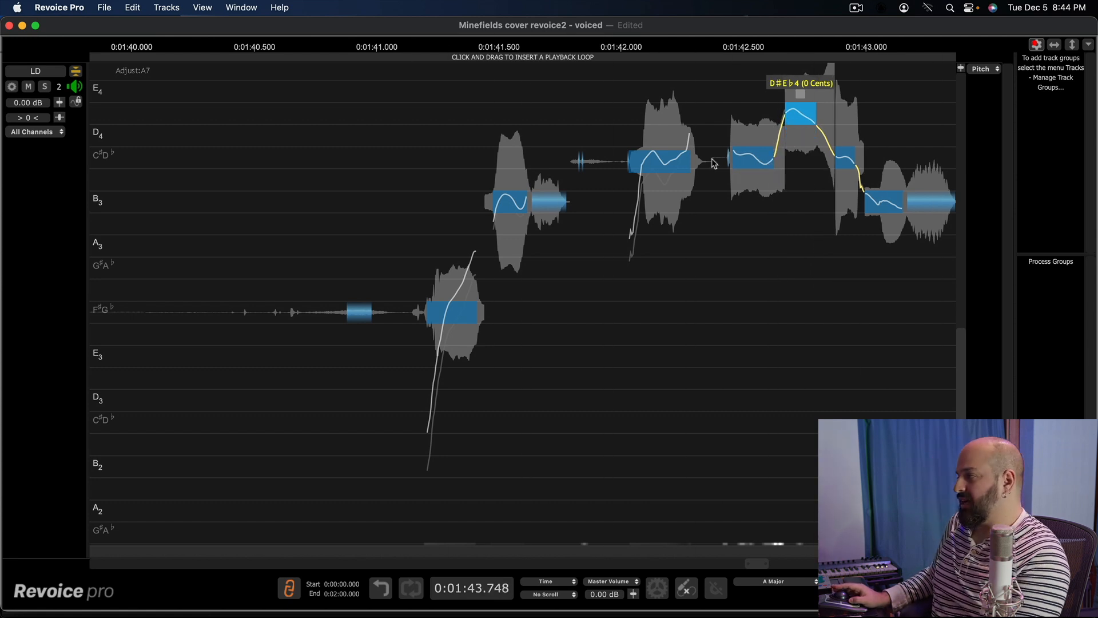
{"action": "key", "text": "space"}
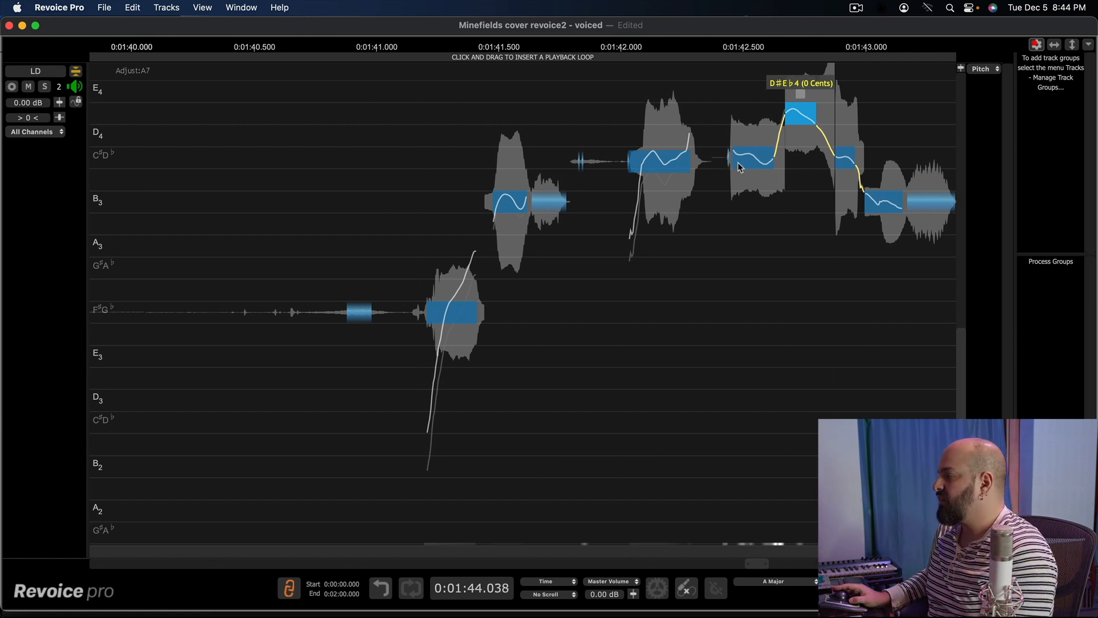
Step: Extend the end of the D♯4 note near 0:01:42.8, undo a trial drift and pitch change on it, and play back the phrase
{"action": "left_click", "coordinate": [811, 115]}
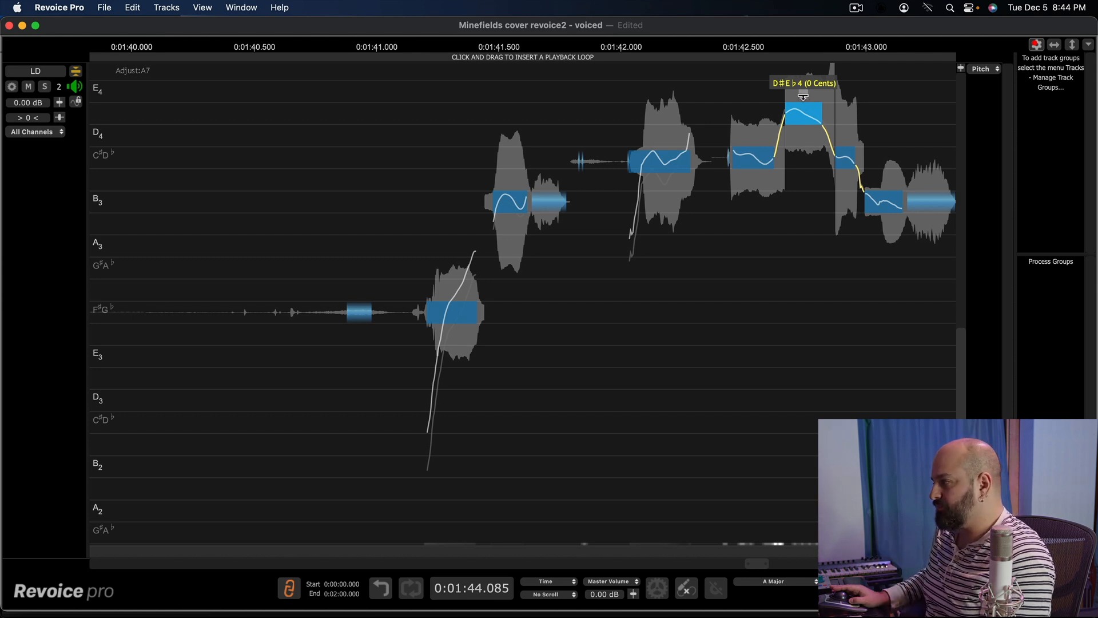
{"action": "left_click", "coordinate": [790, 130]}
{"action": "key", "text": "super+z"}
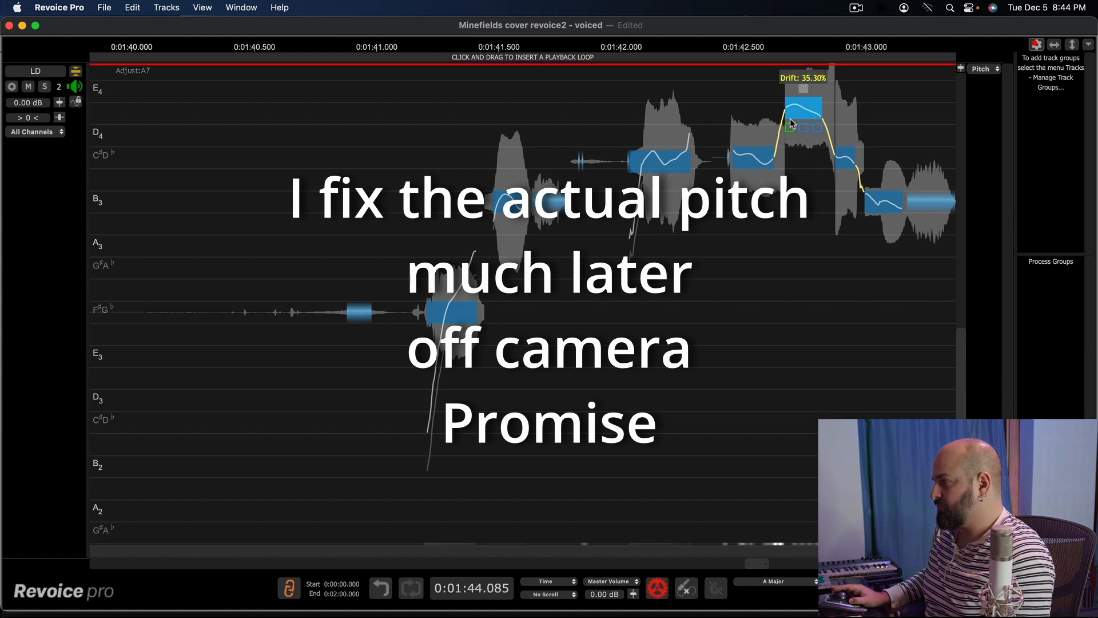
{"action": "key", "text": "q"}
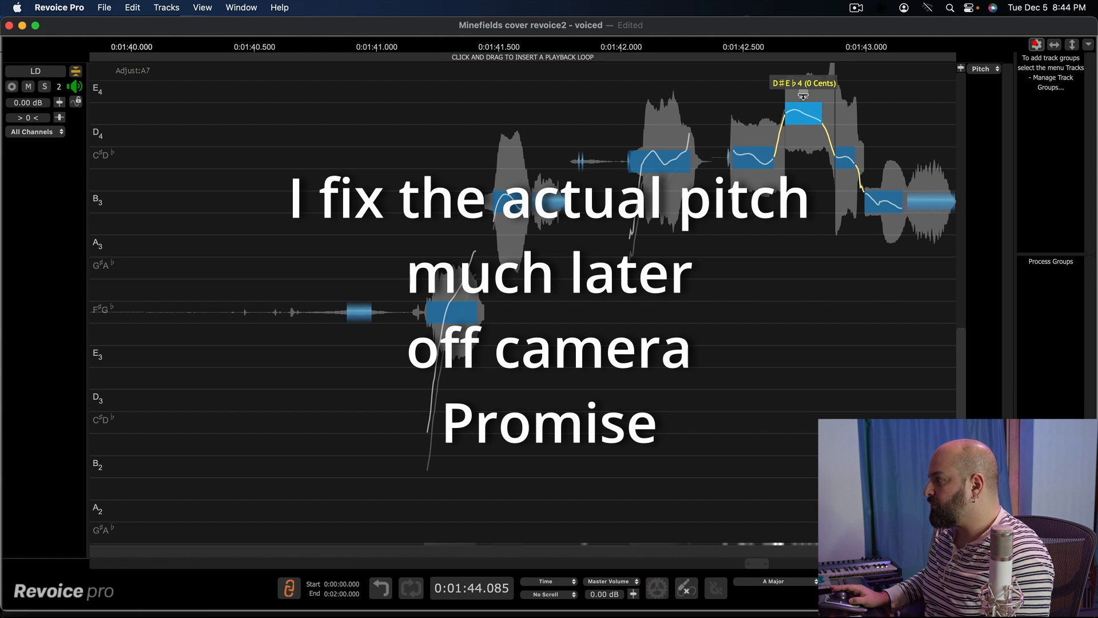
{"action": "key", "text": "space"}
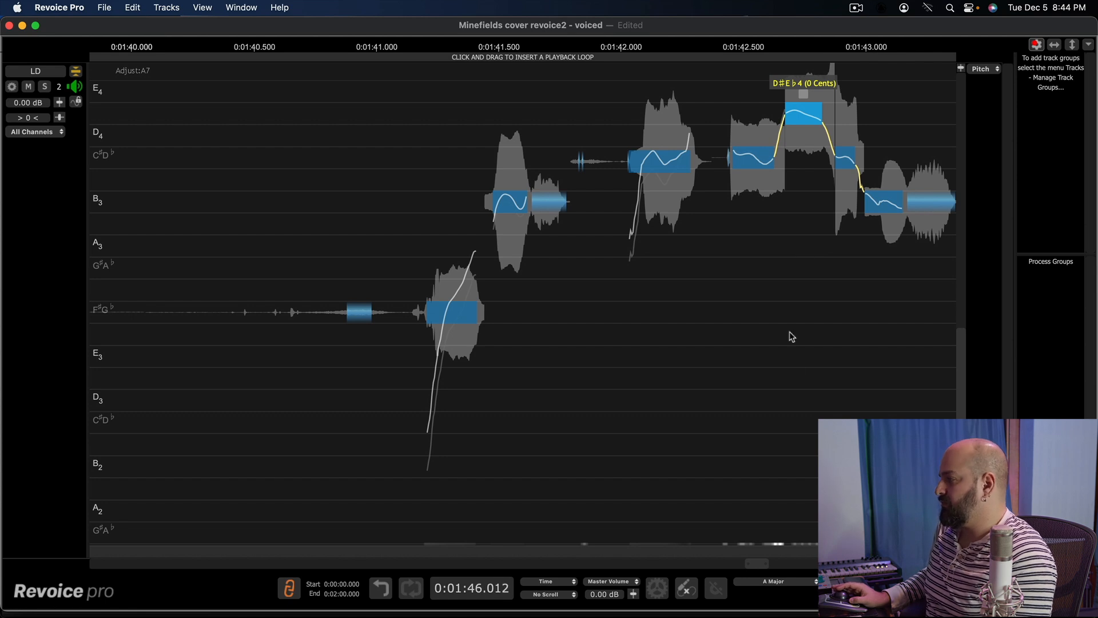
{"action": "key", "text": "space"}
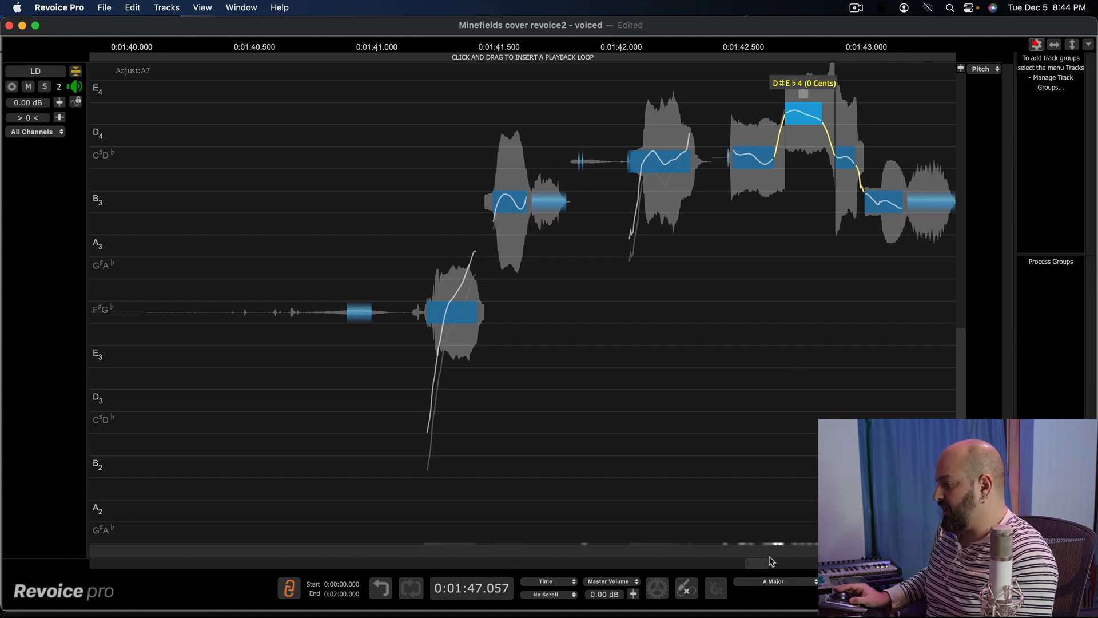
Step: Raise the two D♯4 notes between about 0:01:44.3 and 0:01:44.9 to E4 and play back the phrase
{"action": "left_click_drag", "start_coordinate": [757, 564], "coordinate": [756, 565]}
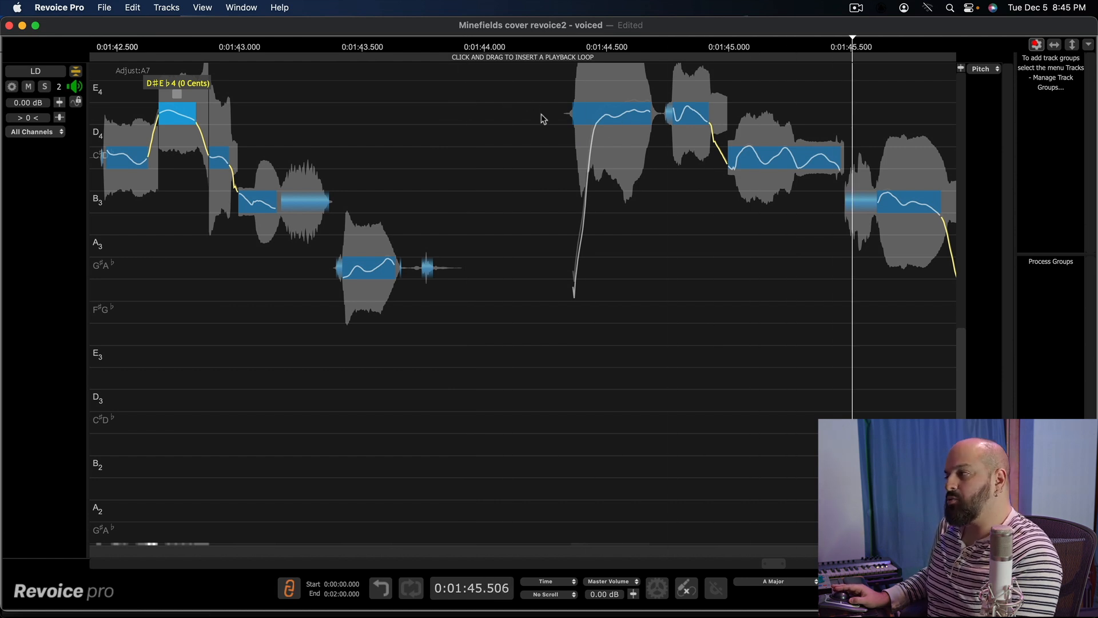
{"action": "left_click_drag", "start_coordinate": [511, 118], "coordinate": [621, 98]}
{"action": "left_click", "coordinate": [508, 49]}
{"action": "key", "text": "space"}
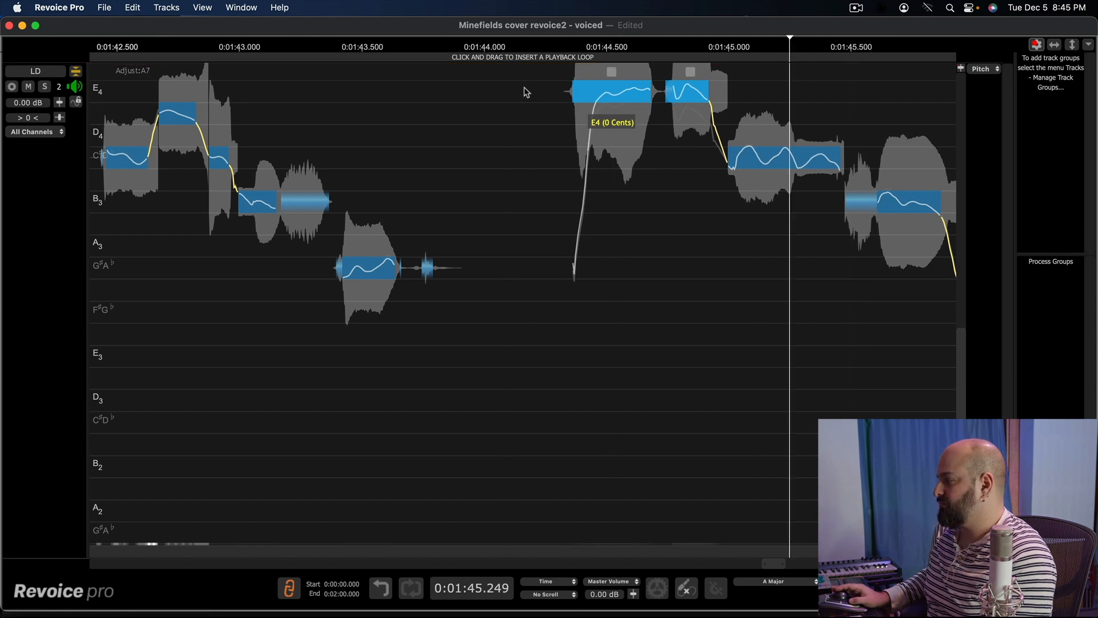
{"action": "key", "text": "space"}
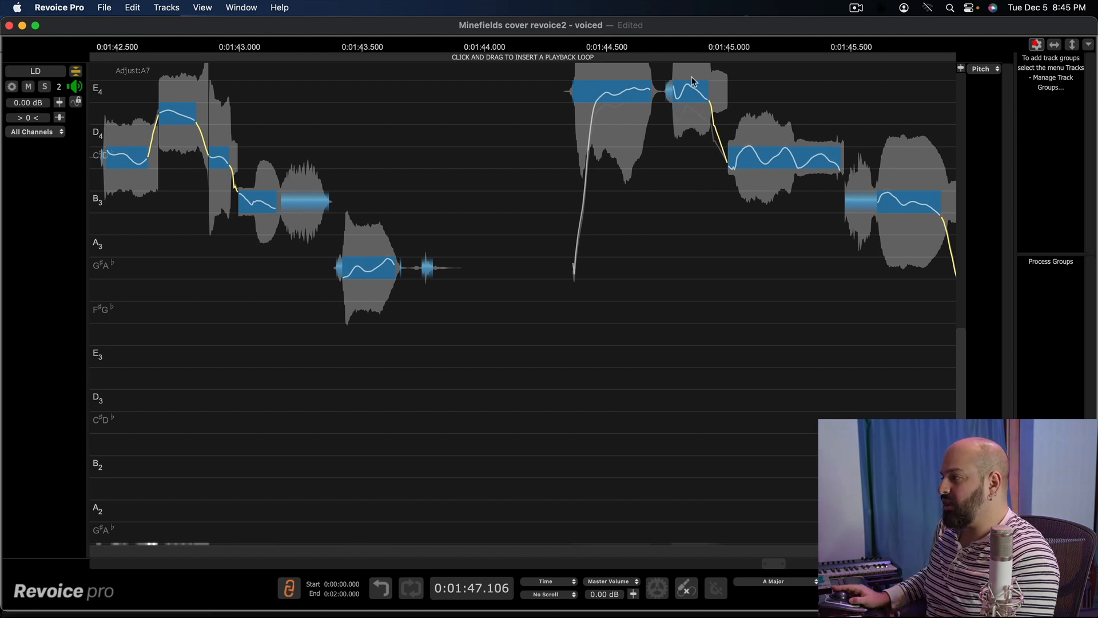
Step: Try lowering the short E4 note near 0:01:44.8 to D4, listen to it, and undo the change
{"action": "left_click_drag", "start_coordinate": [691, 86], "coordinate": [692, 131]}
{"action": "key", "text": "space"}
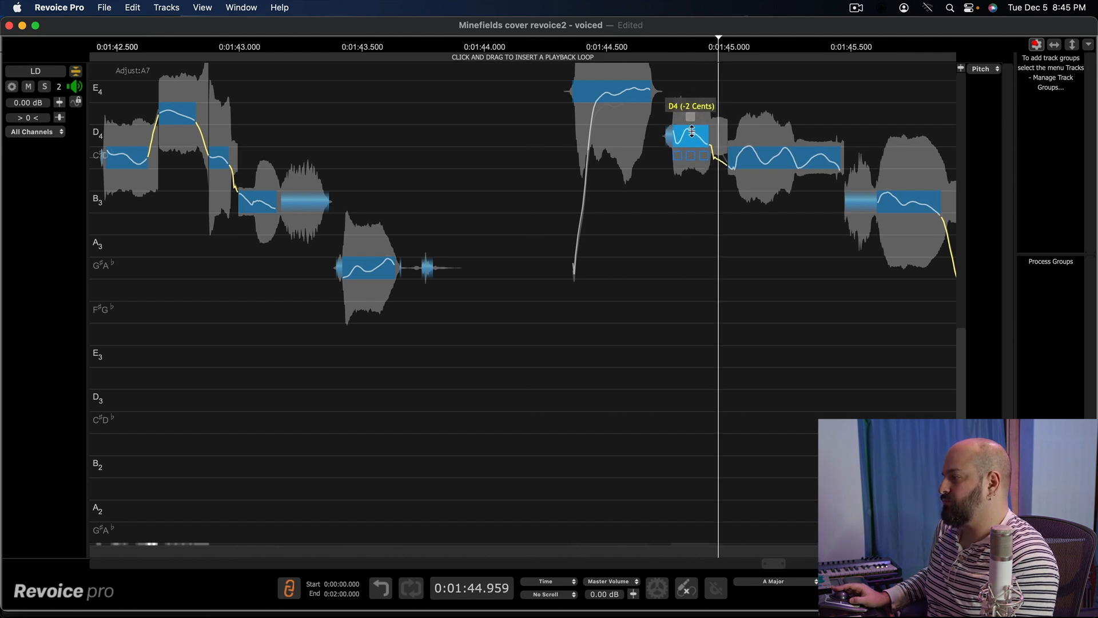
{"action": "key", "text": "super+z"}
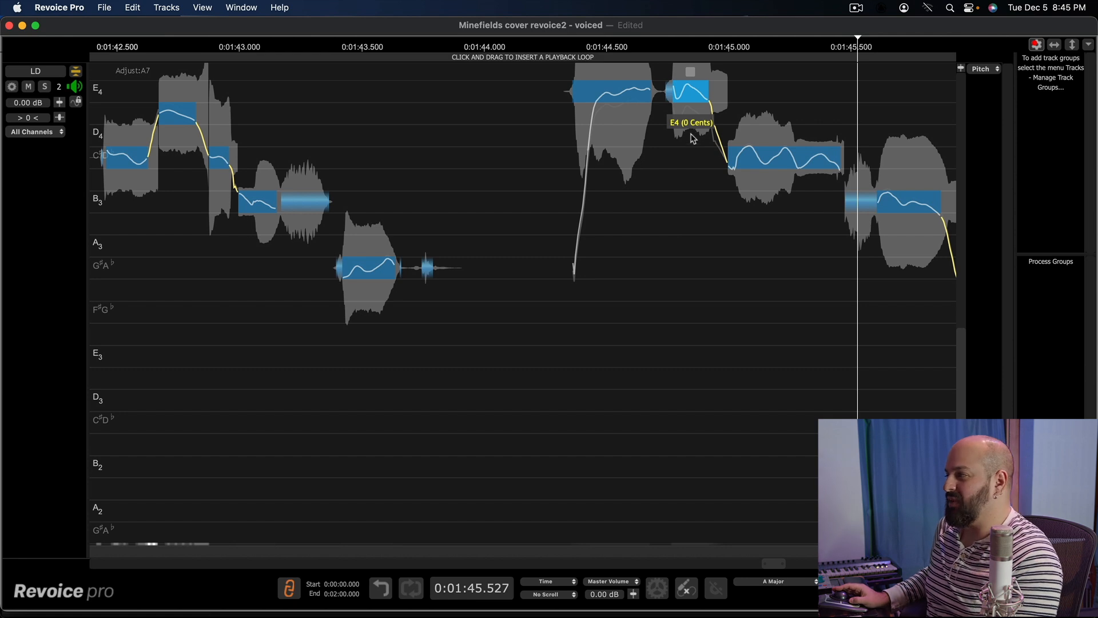
{"action": "key", "text": "space"}
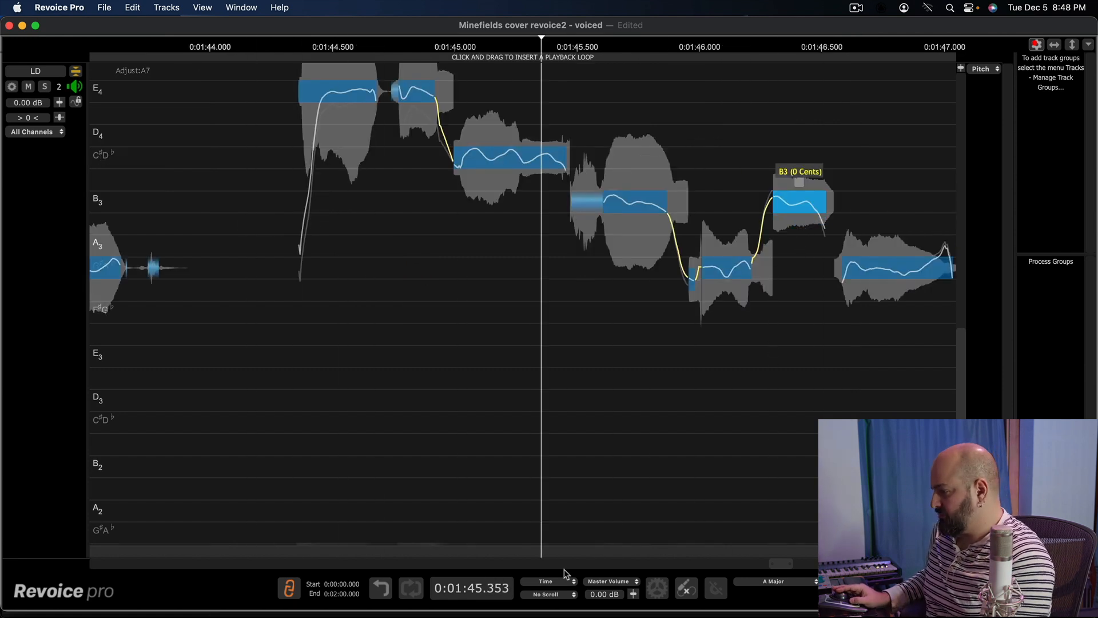
Step: Smooth the rising end of the pitch curve on the G♯3 note near 0:01:46.8 and play back the phrase
{"action": "left_click_drag", "start_coordinate": [781, 564], "coordinate": [792, 569]}
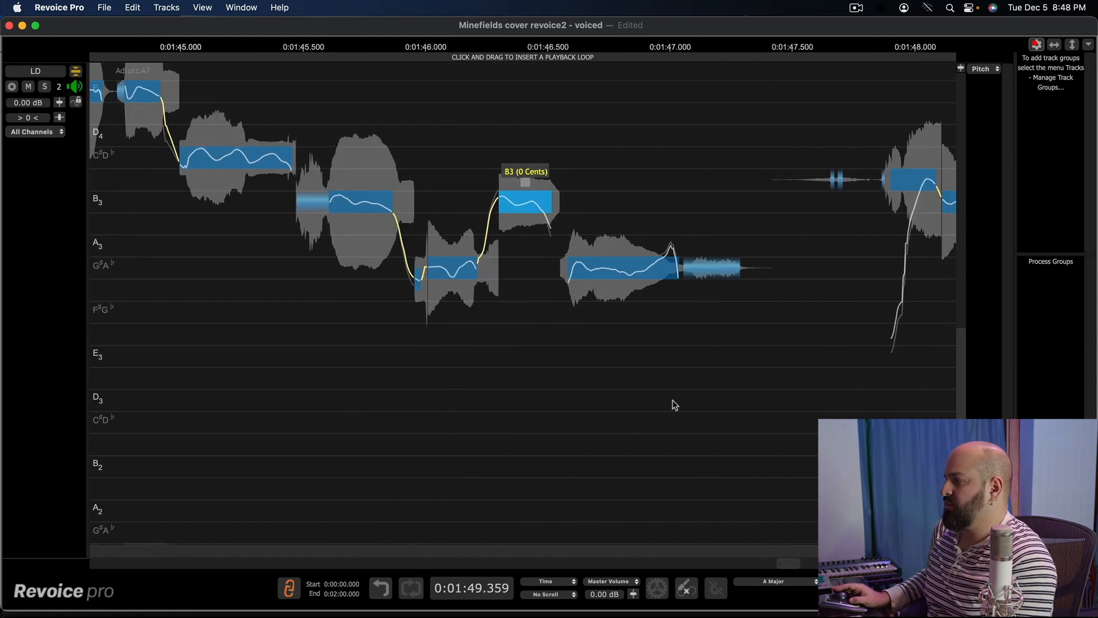
{"action": "left_click", "coordinate": [634, 273]}
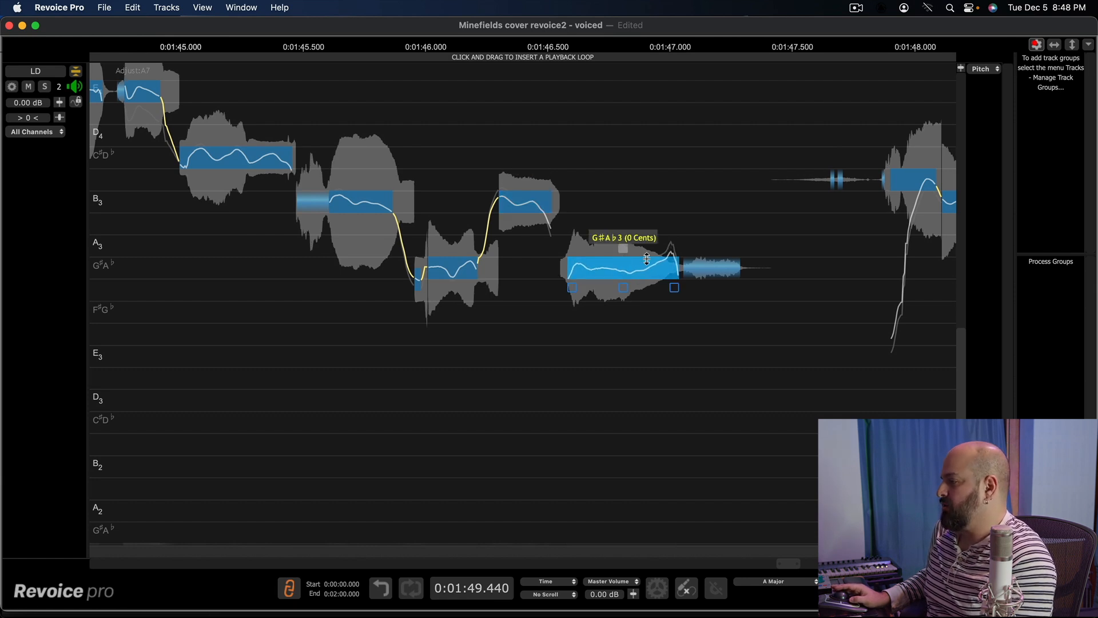
{"action": "key", "text": "space"}
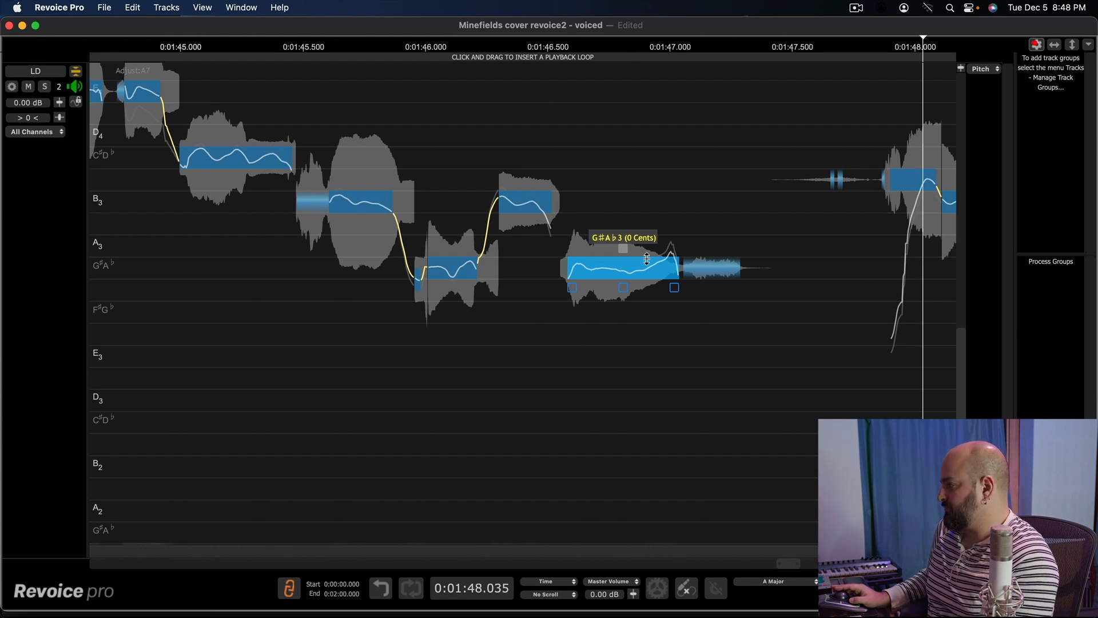
{"action": "key", "text": "space"}
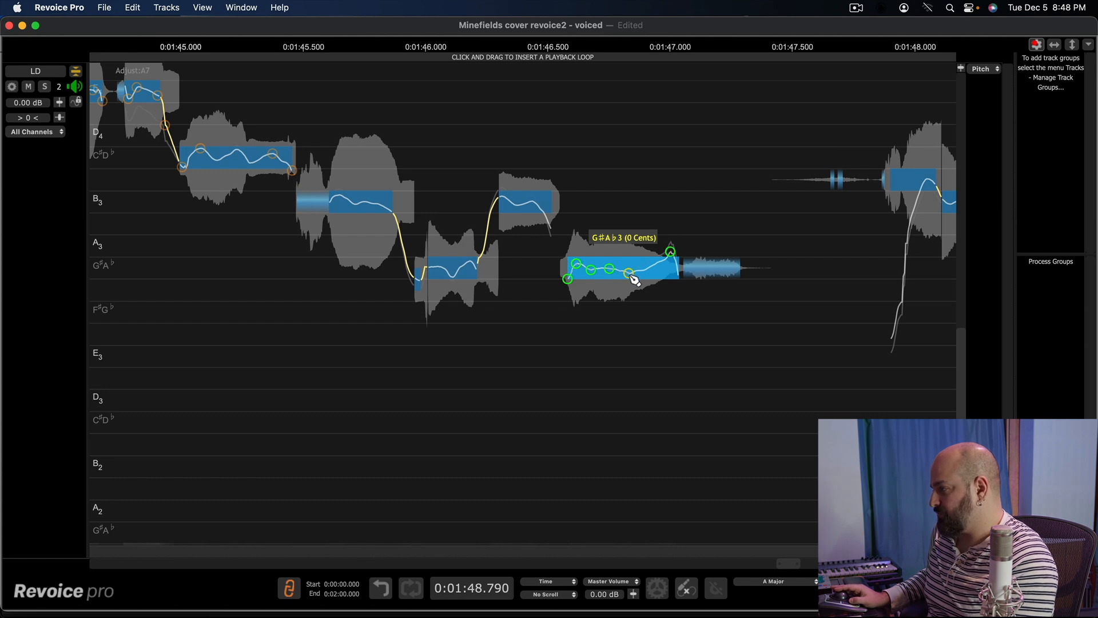
Step: Reshape the G♯3 note's curve near 0:01:46.8 by raising its middle point, lowering its end peak and deepening its early dip, checking by ear
{"action": "left_click_drag", "start_coordinate": [608, 269], "coordinate": [606, 267]}
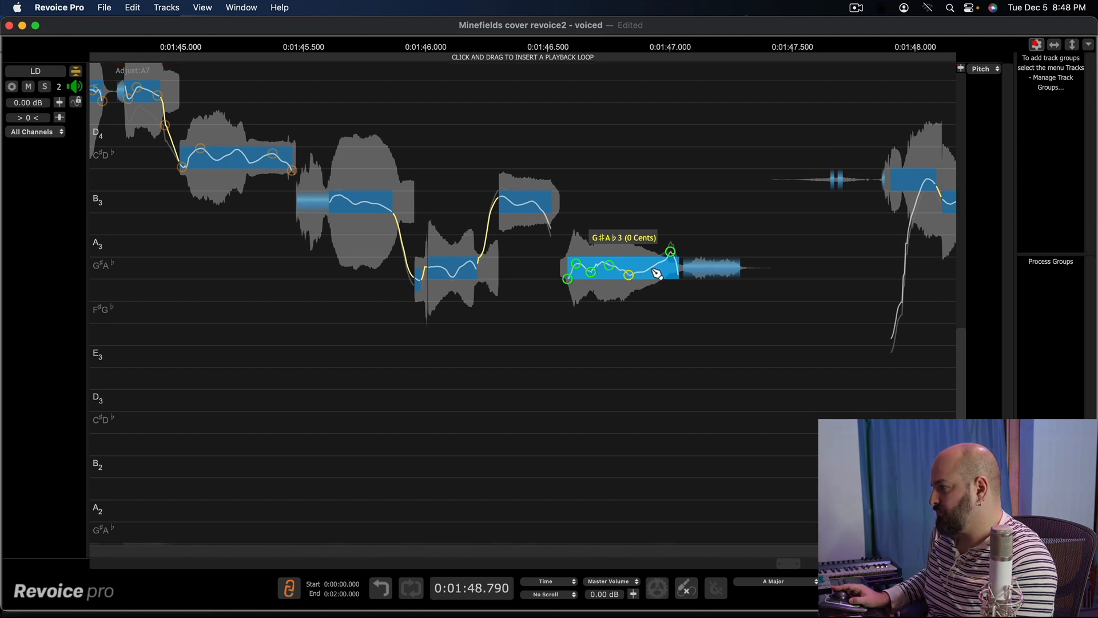
{"action": "key", "text": "space"}
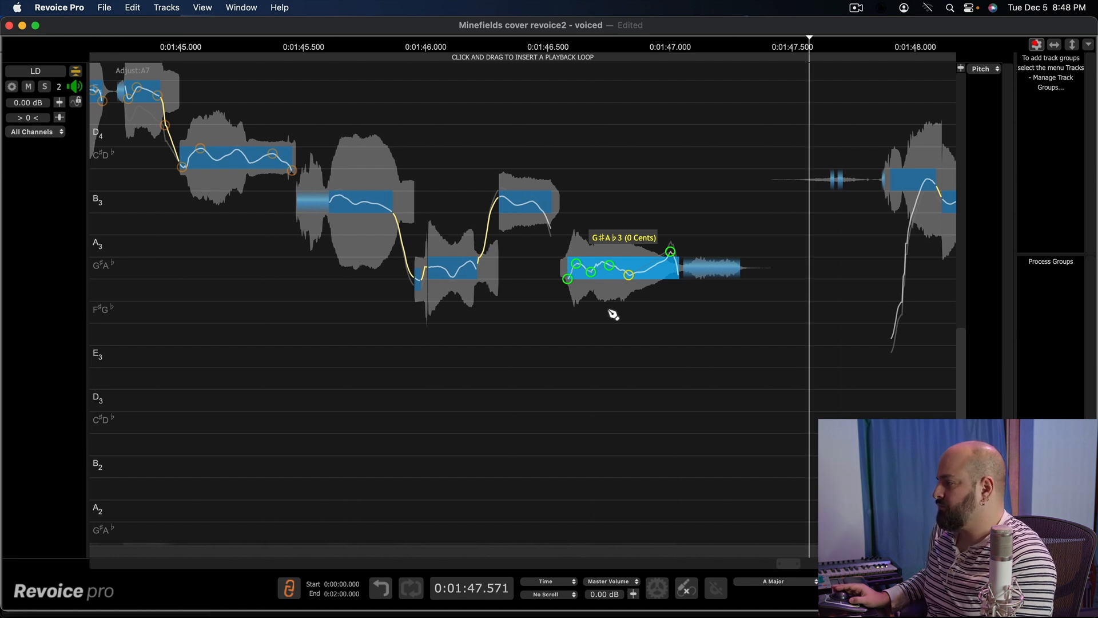
{"action": "left_click_drag", "start_coordinate": [675, 256], "coordinate": [676, 258]}
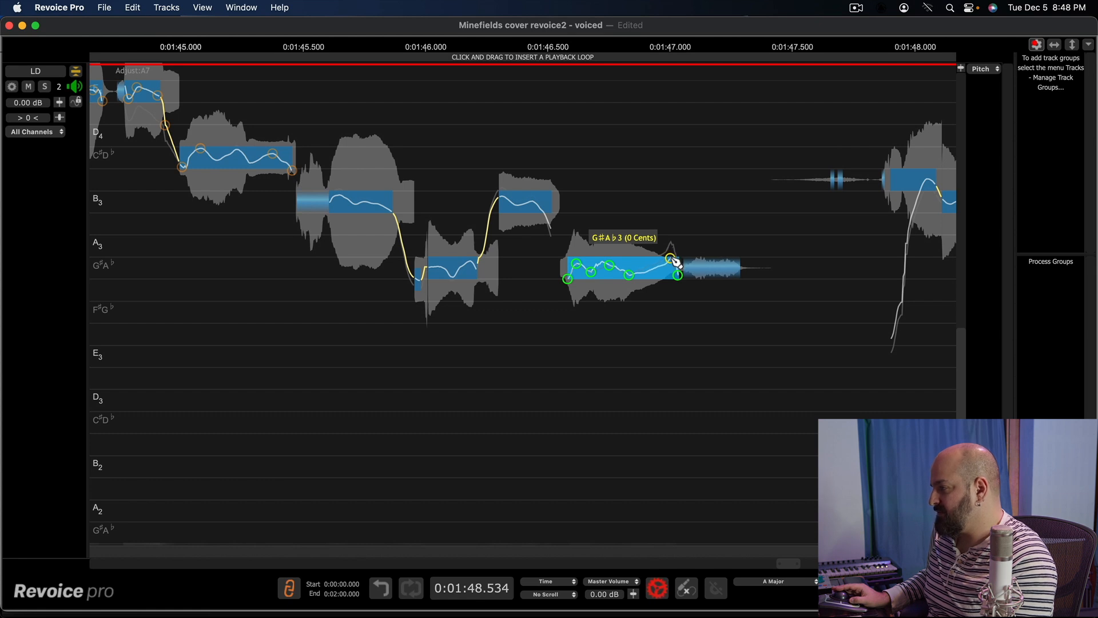
{"action": "key", "text": "space"}
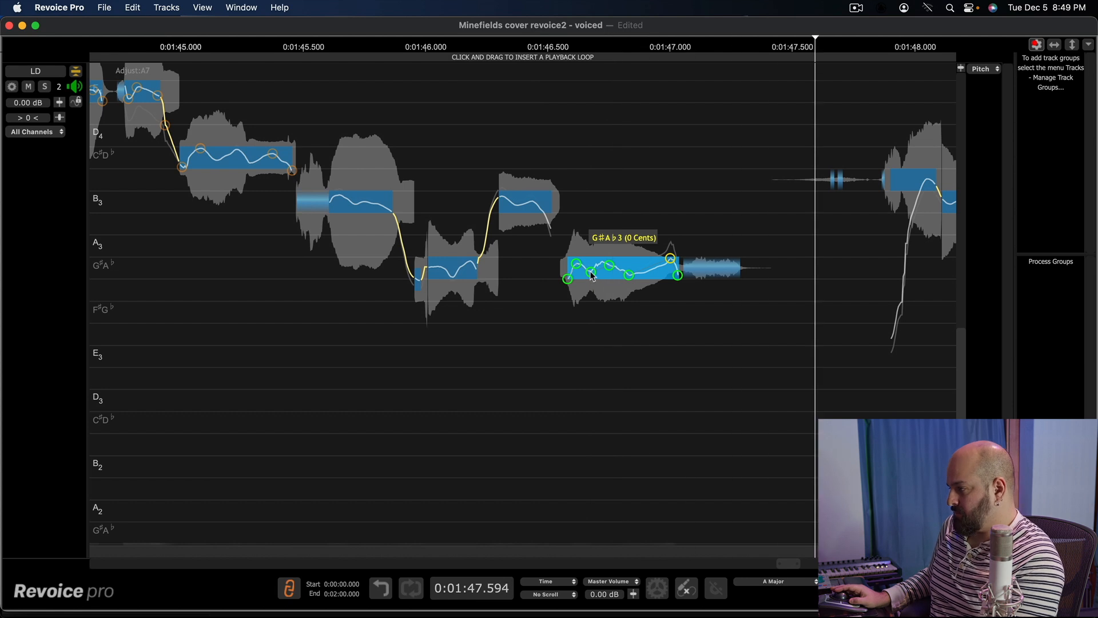
{"action": "left_click_drag", "start_coordinate": [592, 272], "coordinate": [592, 275]}
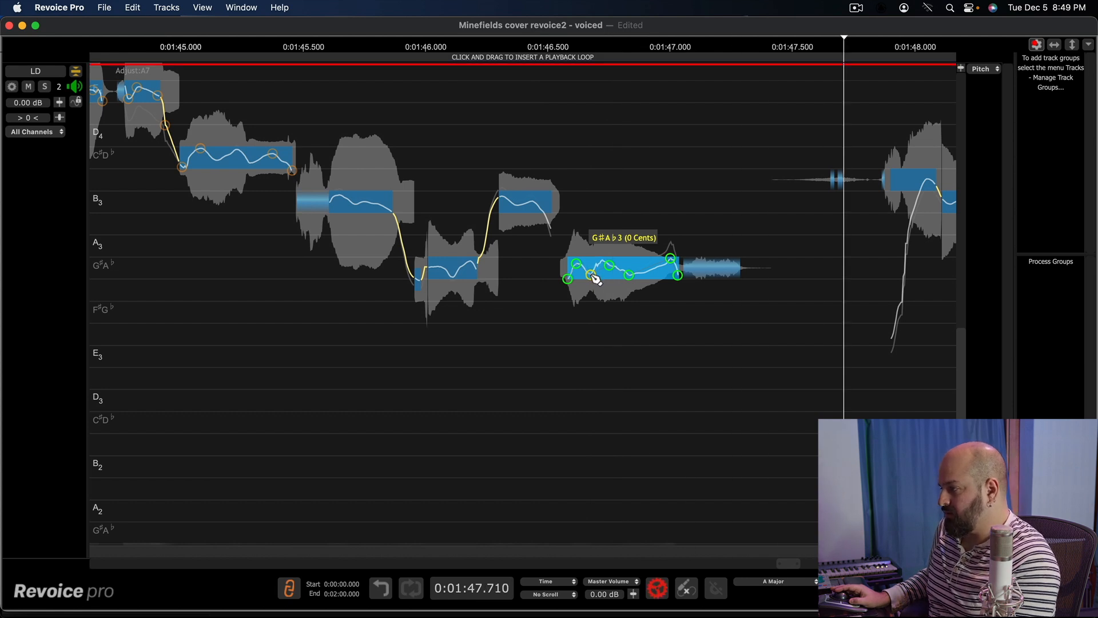
Step: Fine-tune the first peak of the G♯3 note's curve near 0:01:46.8, check it by ear, and deepen the curve's second dip slightly
{"action": "key", "text": "space"}
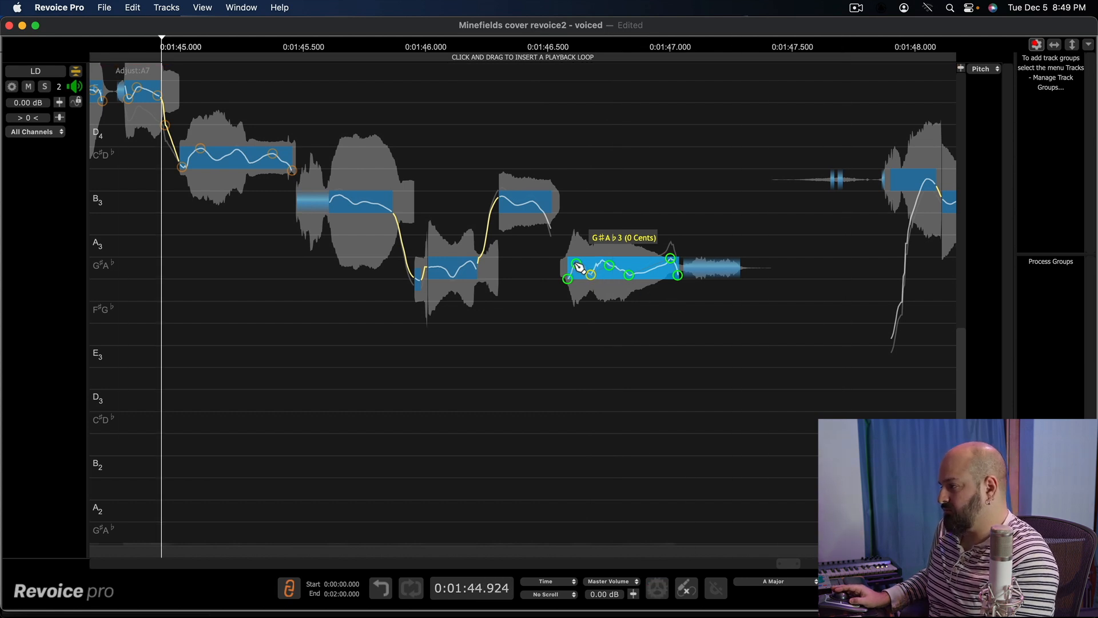
{"action": "left_click", "coordinate": [577, 264]}
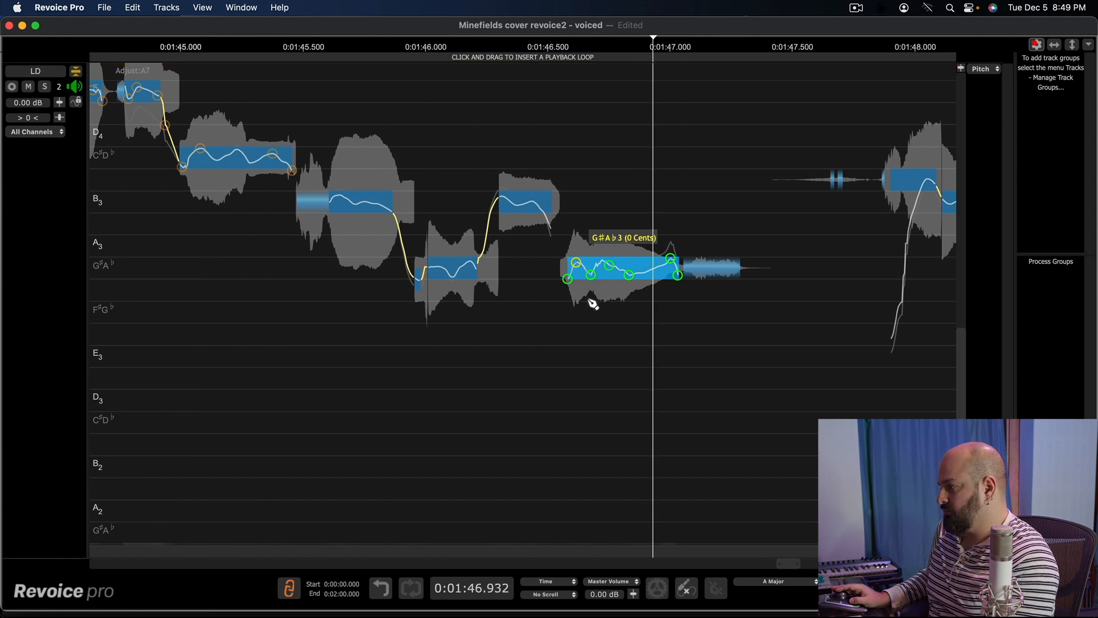
{"action": "left_click", "coordinate": [581, 268]}
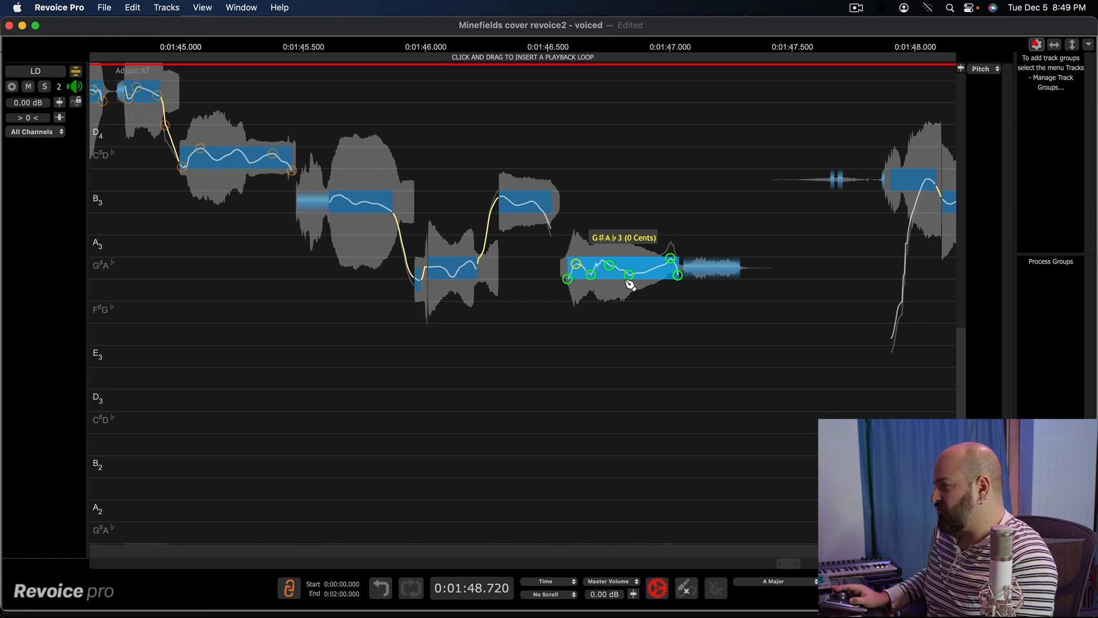
{"action": "left_click_drag", "start_coordinate": [630, 274], "coordinate": [629, 277]}
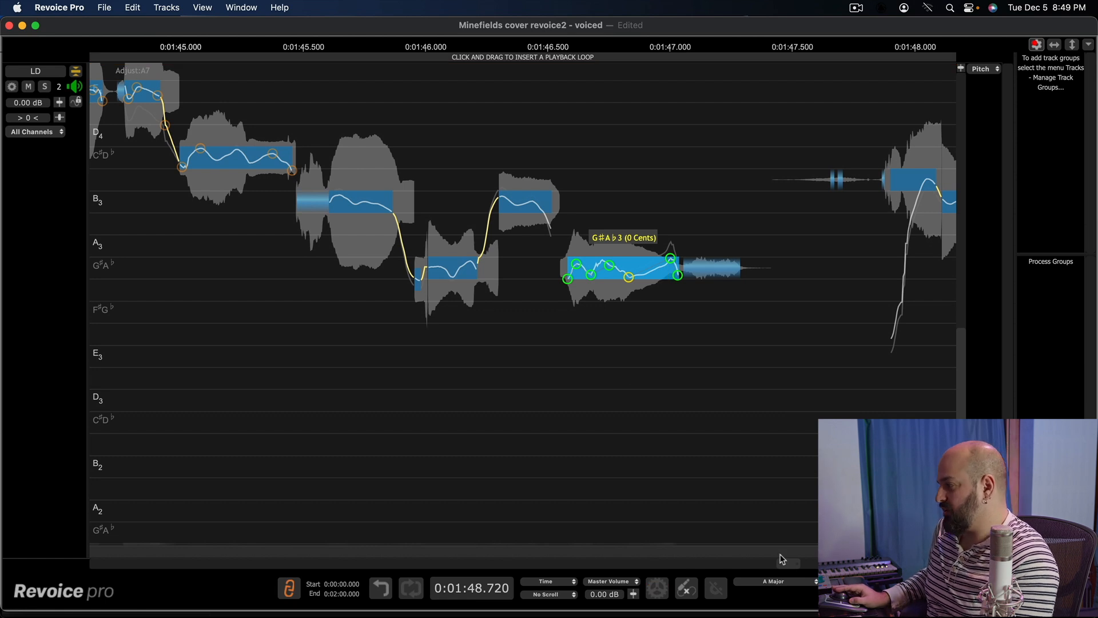
Step: Set a playback loop around the F♯3 note between about 0:01:50.0 and 0:01:50.4 and listen to it
{"action": "left_click_drag", "start_coordinate": [790, 566], "coordinate": [802, 567]}
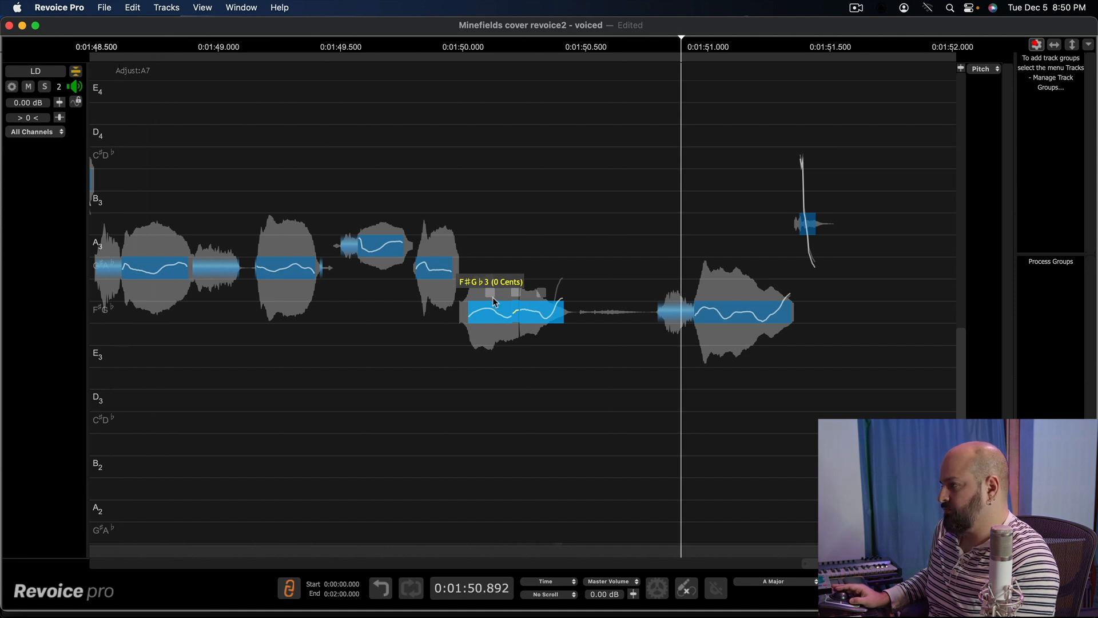
{"action": "left_click", "coordinate": [464, 57]}
{"action": "left_click_drag", "start_coordinate": [473, 63], "coordinate": [574, 79]}
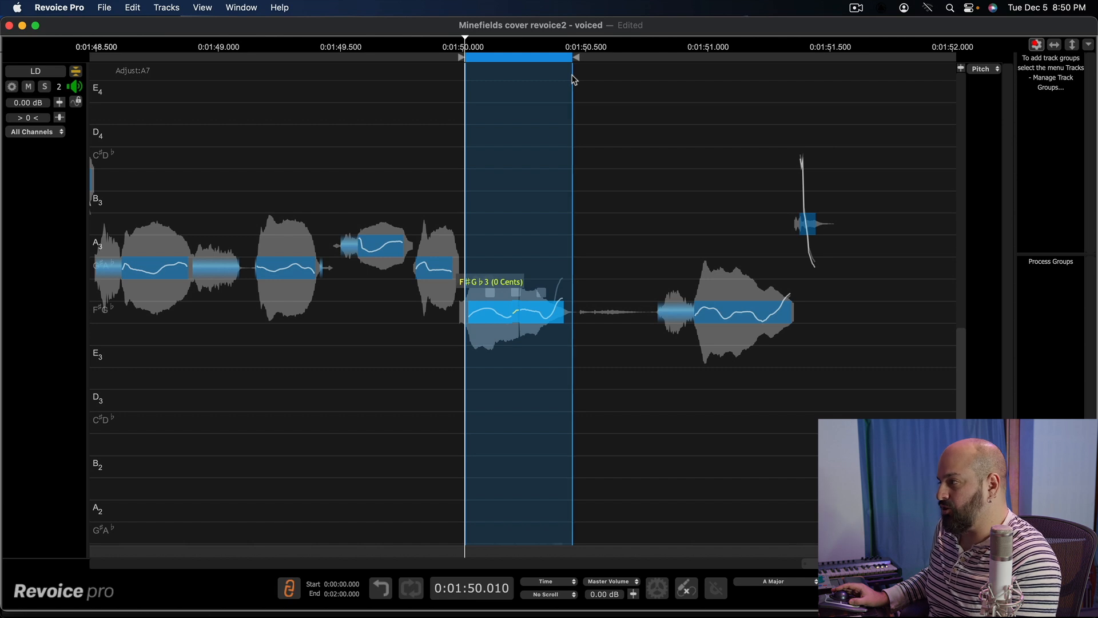
{"action": "left_click_drag", "start_coordinate": [572, 75], "coordinate": [572, 75]}
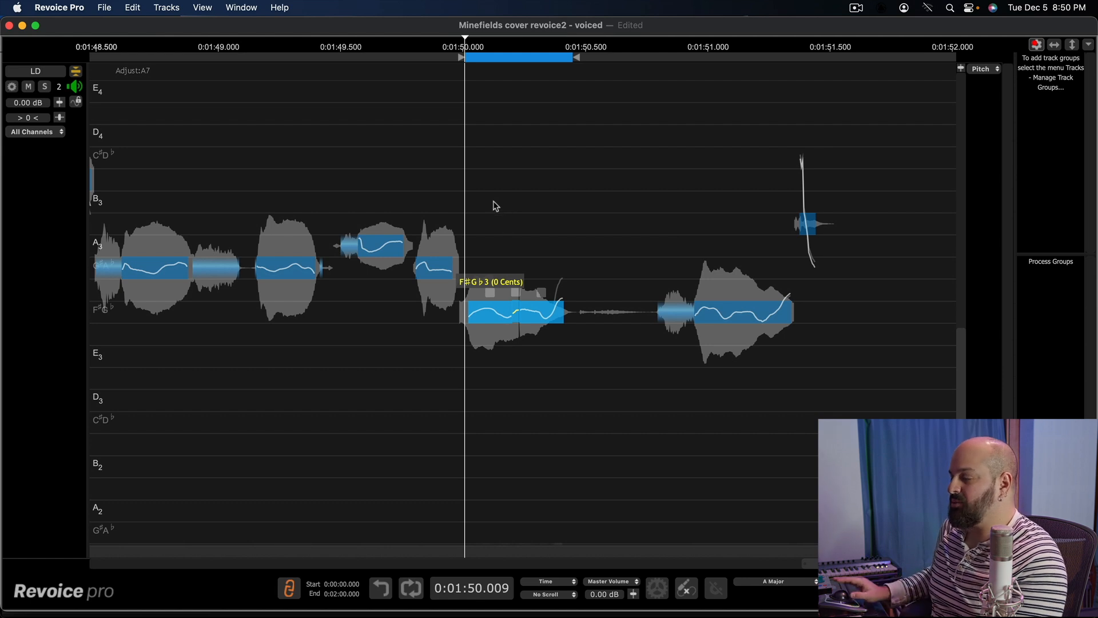
{"action": "key", "text": "space"}
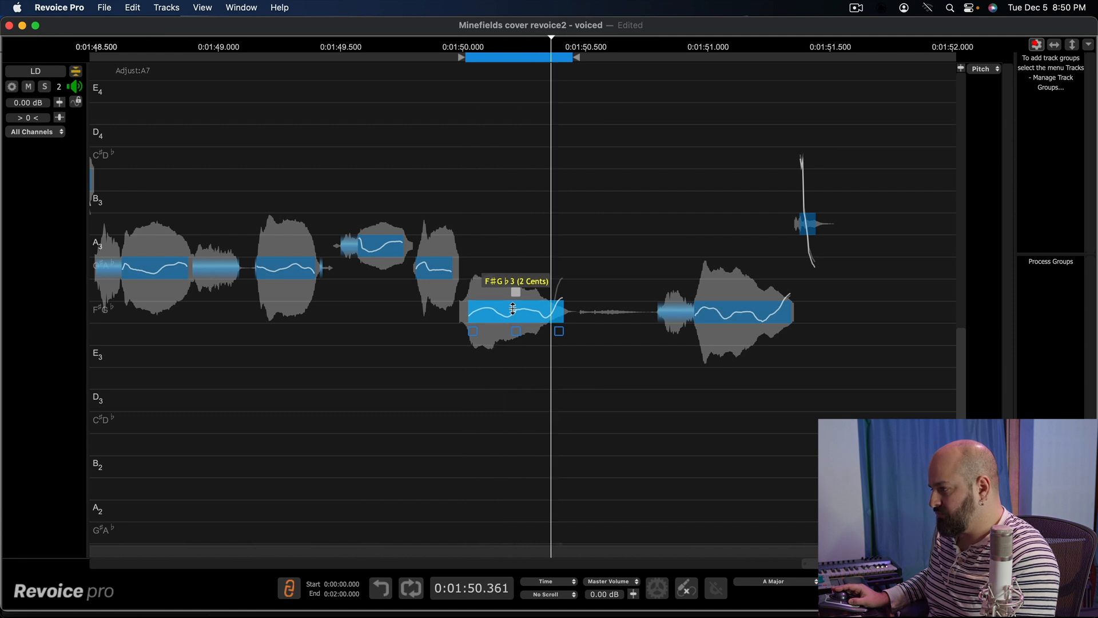
Step: Lower the F♯3 note near 0:01:50.2 to -11 cents, delete the playback loop and listen from about 0:01:49.4
{"action": "left_click_drag", "start_coordinate": [513, 309], "coordinate": [513, 311]}
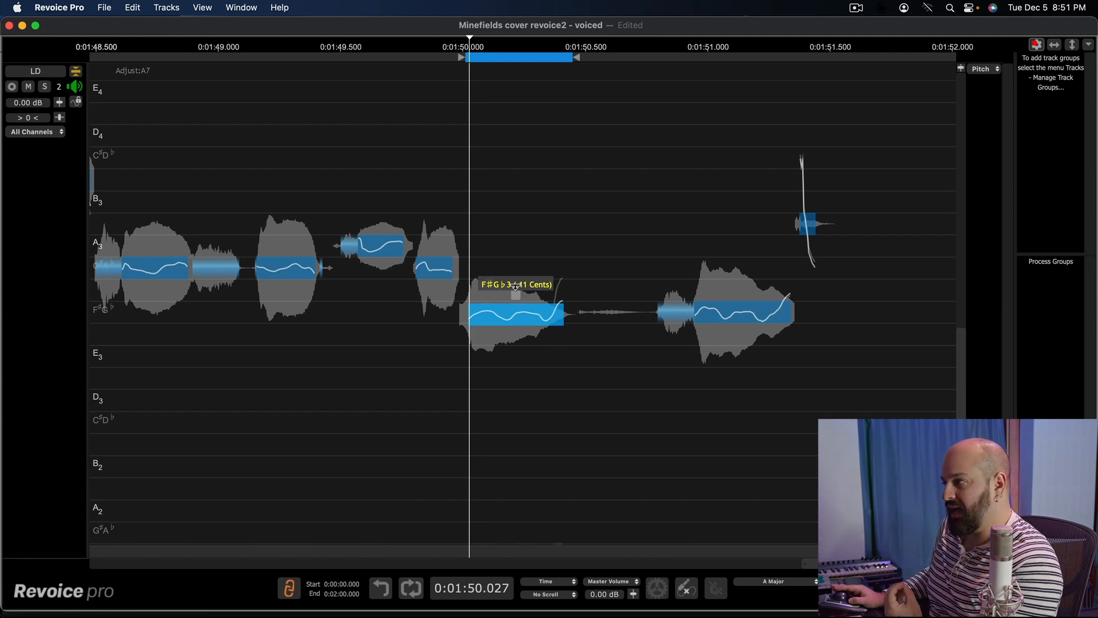
{"action": "right_click", "coordinate": [487, 58]}
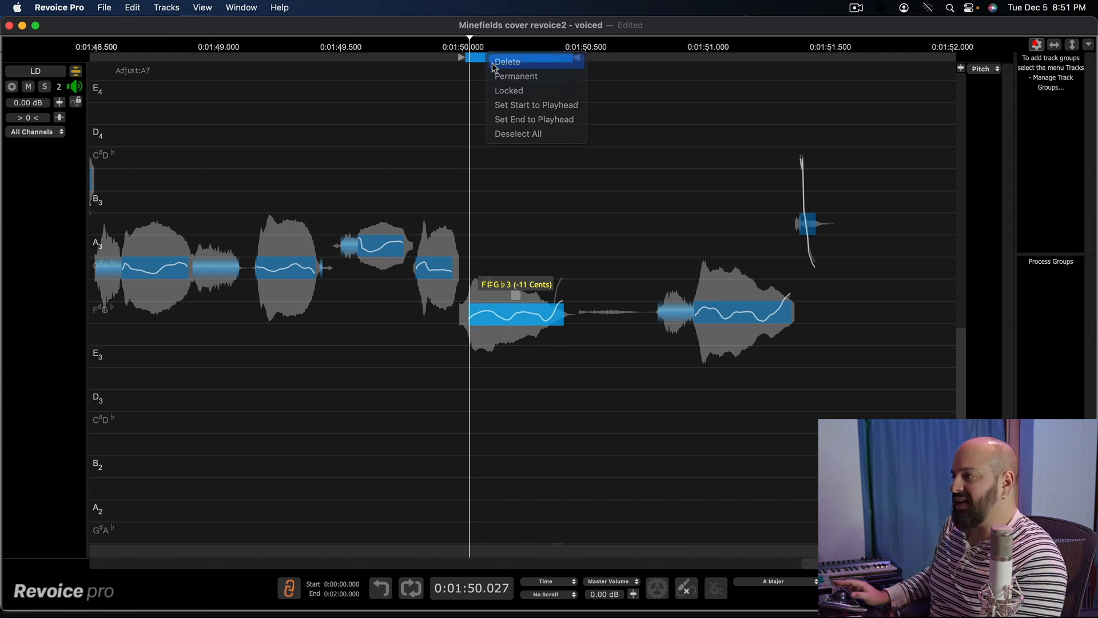
{"action": "left_click", "coordinate": [493, 62]}
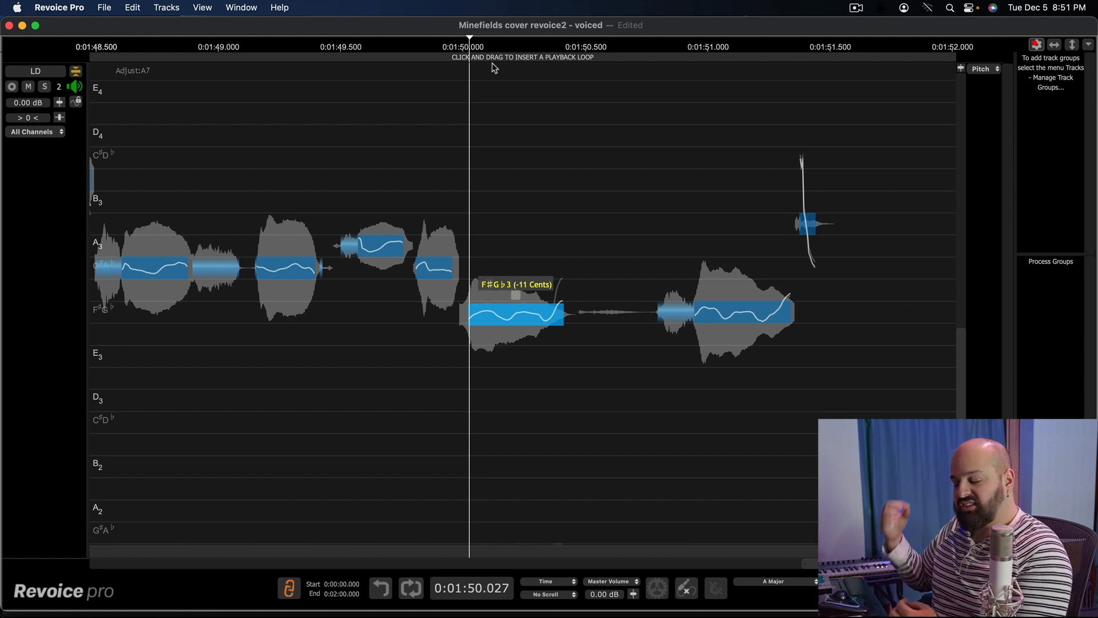
{"action": "left_click", "coordinate": [328, 58]}
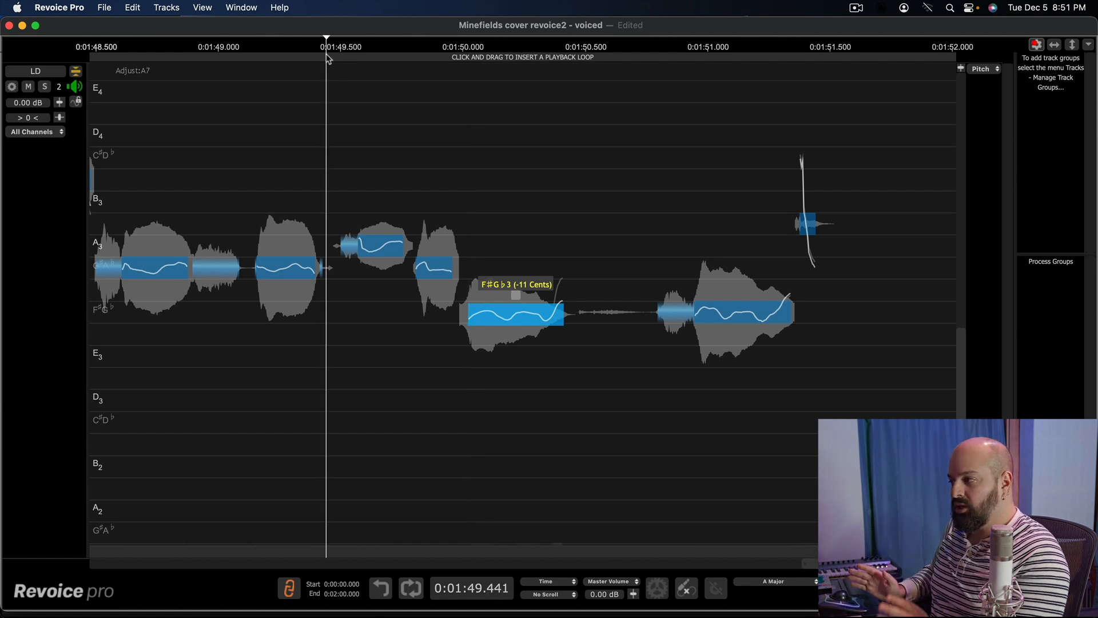
{"action": "key", "text": "space"}
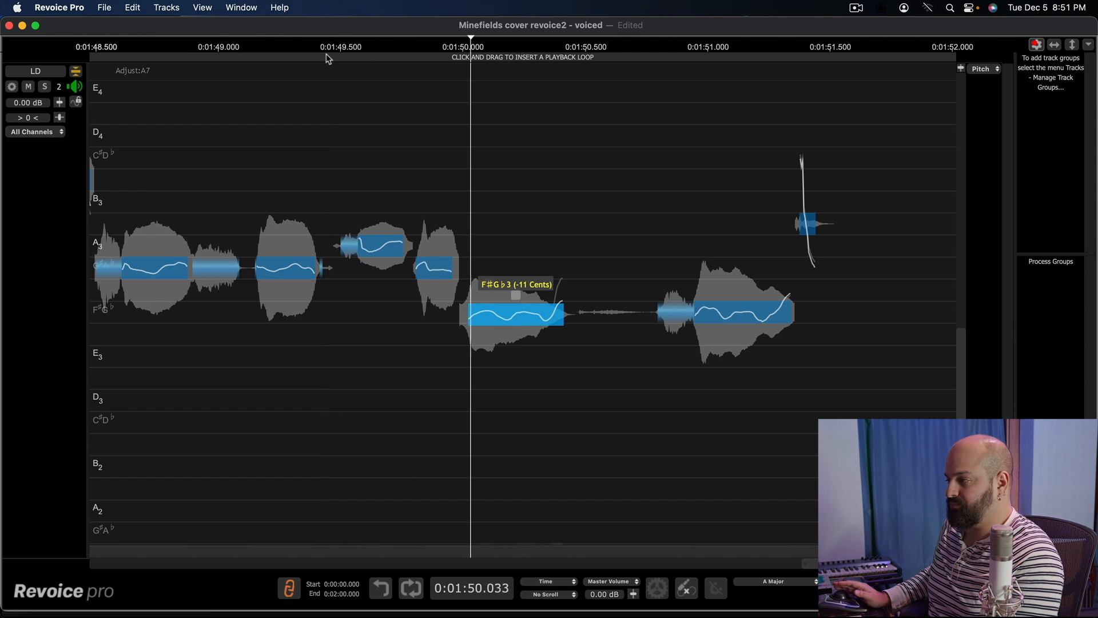
{"action": "left_click", "coordinate": [327, 59]}
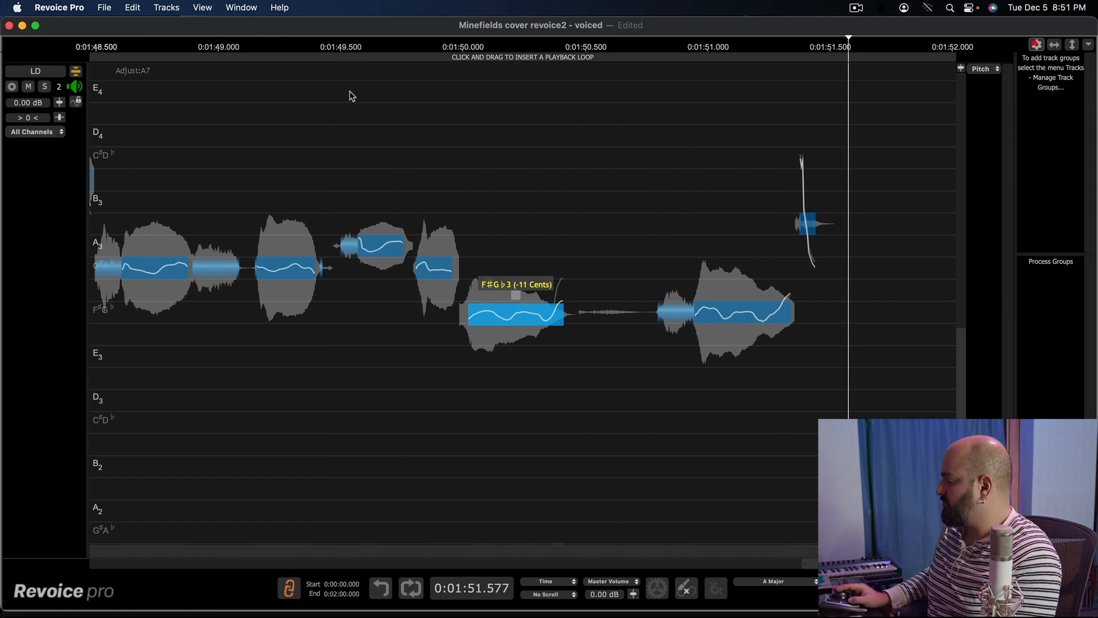
Step: Try resetting the F♯3 note near 0:01:50.2 to 0 cents, play back the phrase and undo the reset
{"action": "double_click", "coordinate": [527, 333]}
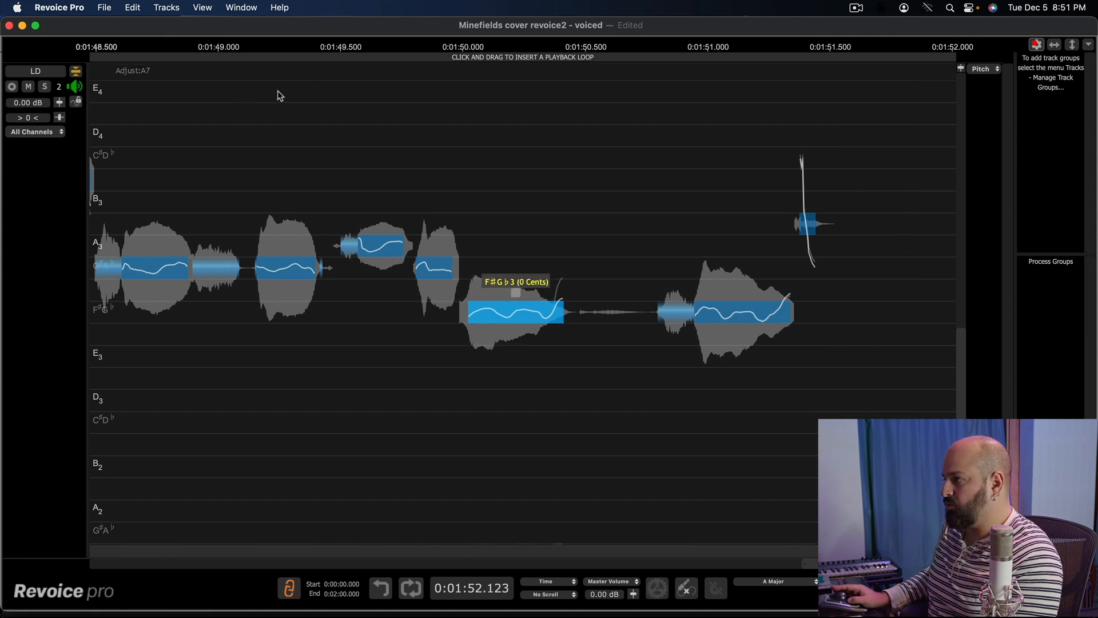
{"action": "left_click", "coordinate": [317, 62]}
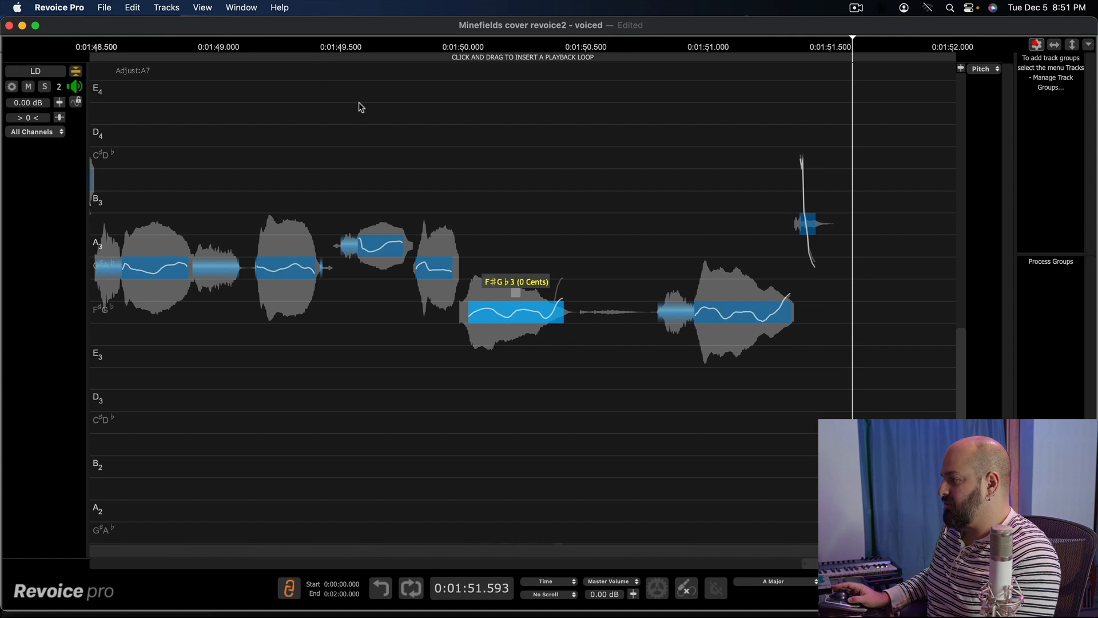
{"action": "key", "text": "super+z"}
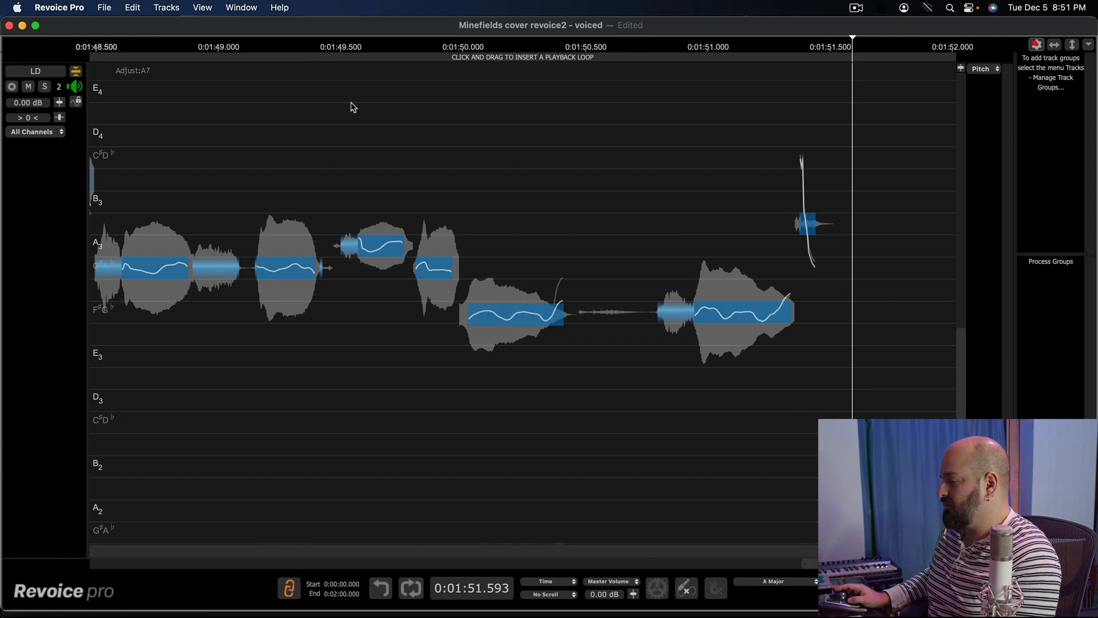
Step: Fine-tune the F♯3 note near 0:01:50.2 to -8 cents and play back the phrase
{"action": "left_click", "coordinate": [516, 312]}
{"action": "left_click_drag", "start_coordinate": [516, 312], "coordinate": [517, 312]}
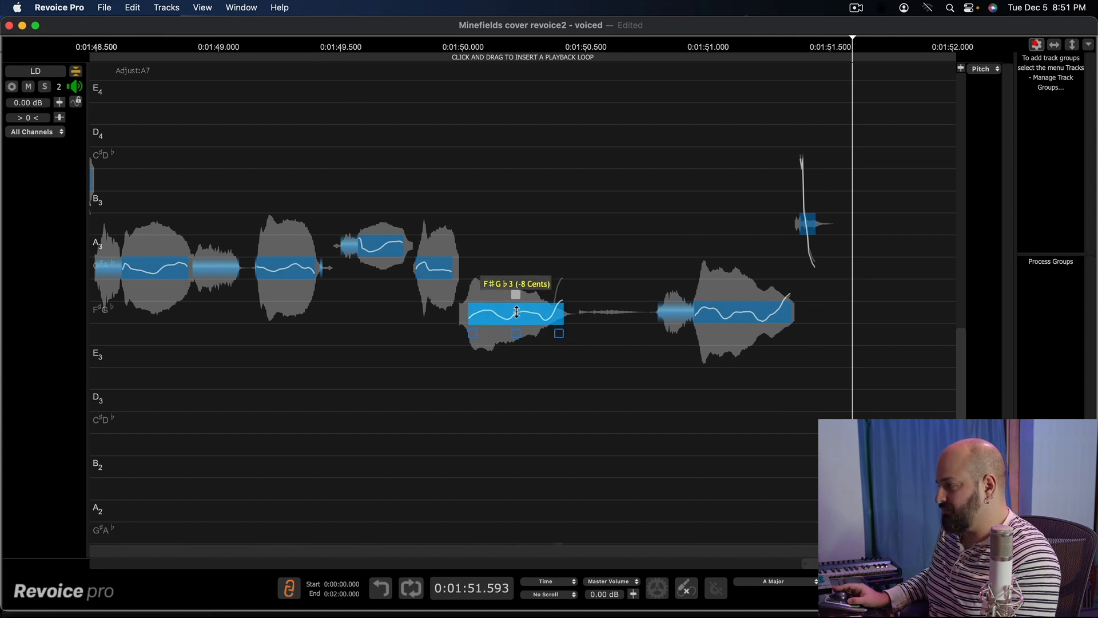
{"action": "key", "text": "space"}
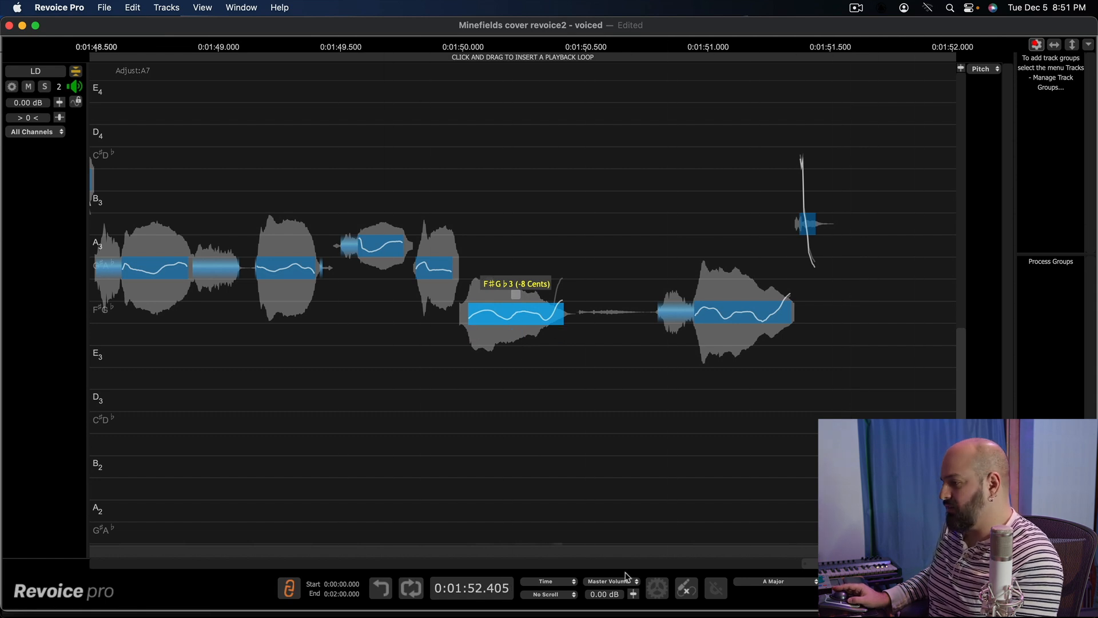
Step: Select the F♯3 note near 0:01:51.1 with its unvoiced onset and listen to the end of the phrase
{"action": "scroll", "coordinate": [815, 569], "scroll_direction": "right", "scroll_amount": 5}
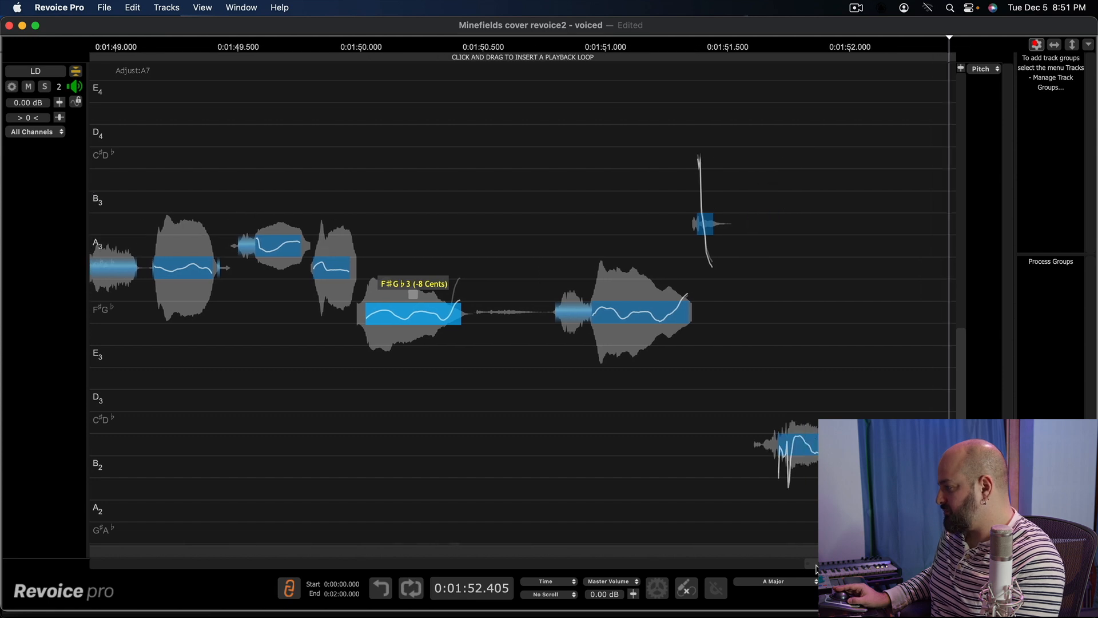
{"action": "left_click", "coordinate": [400, 61]}
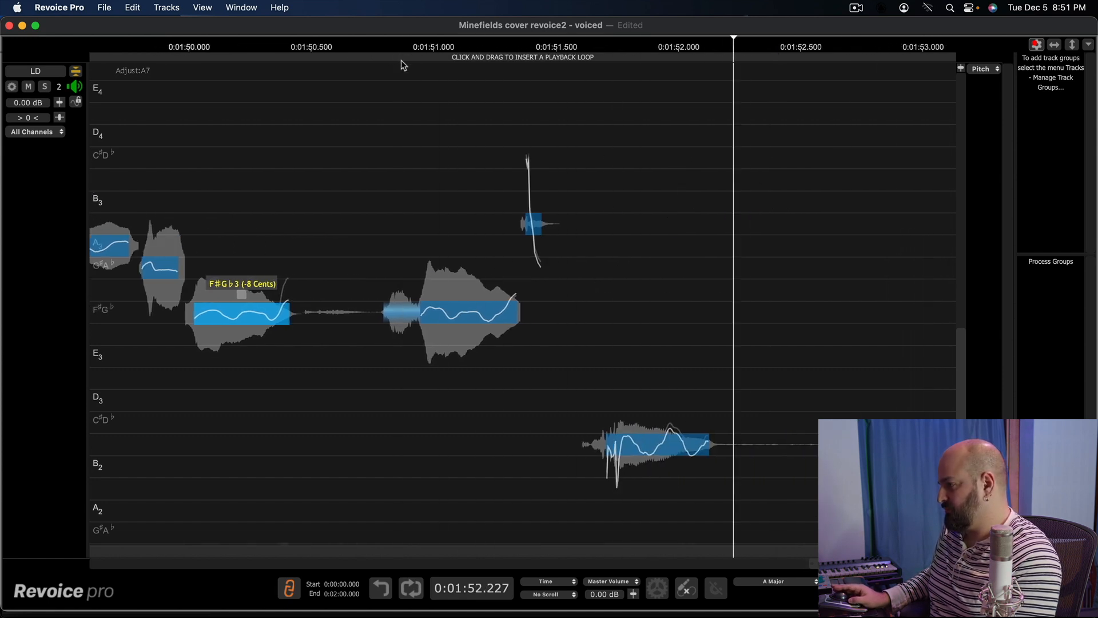
{"action": "left_click_drag", "start_coordinate": [404, 200], "coordinate": [505, 342]}
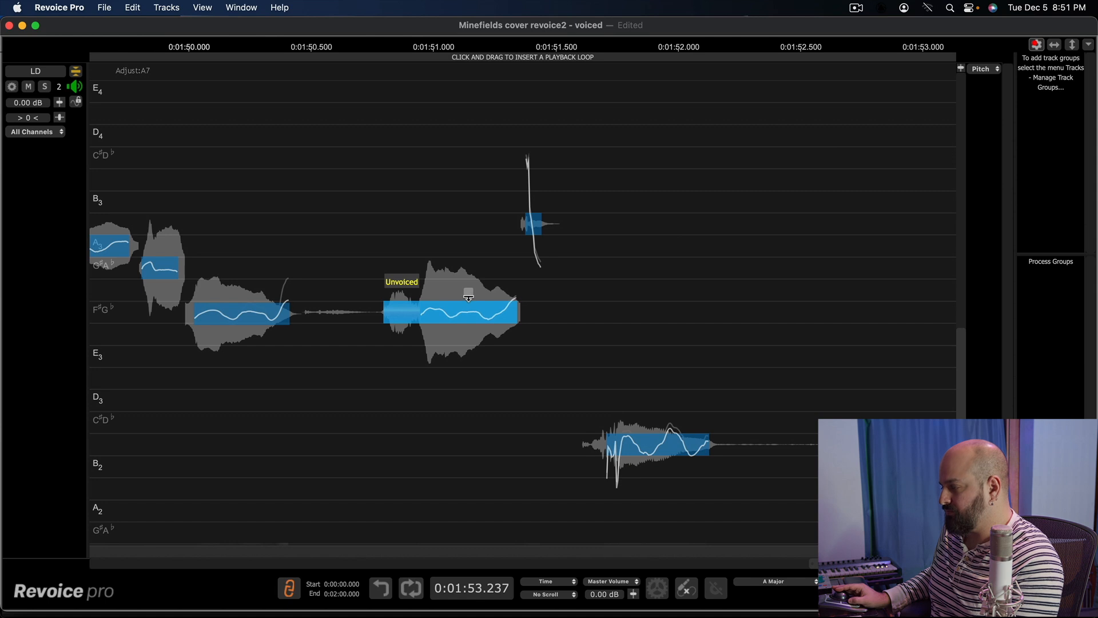
{"action": "key", "text": "space"}
{"action": "left_click", "coordinate": [304, 62]}
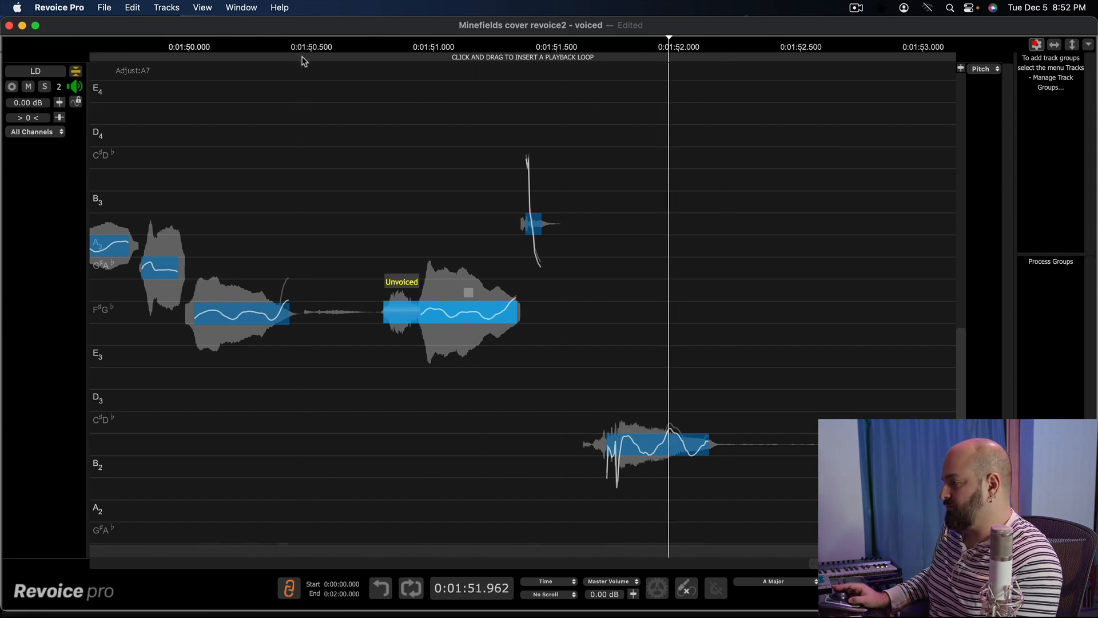
{"action": "key", "text": "space"}
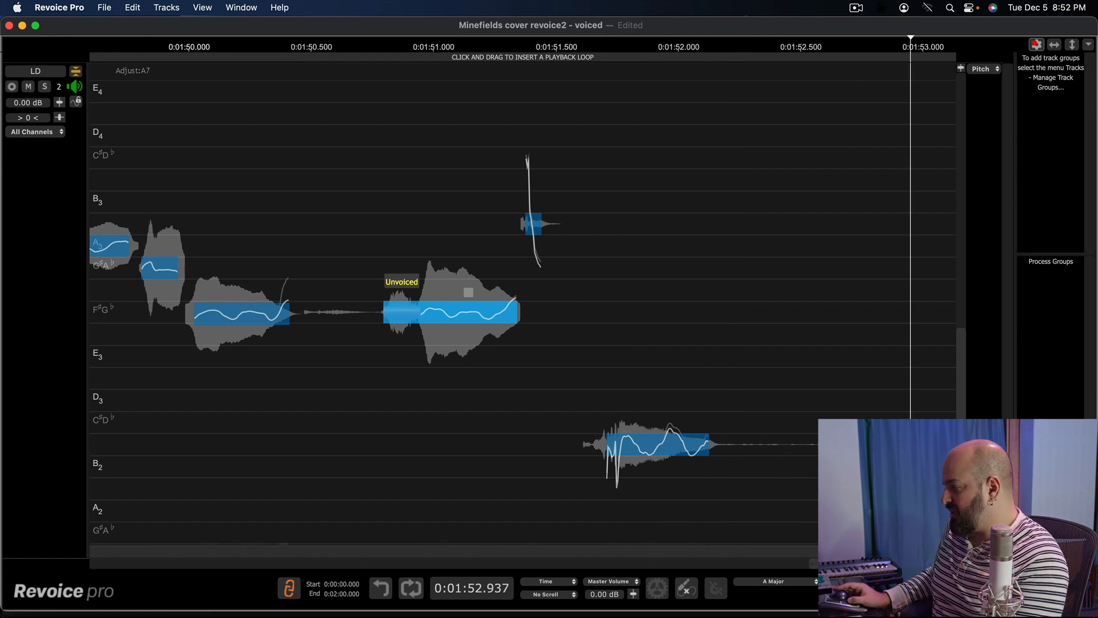
Step: Show the whole tuned vocal section and play it back from about 0:01:27 to 0:01:40
{"action": "scroll", "coordinate": [523, 309], "scroll_direction": "down", "scroll_amount": 10}
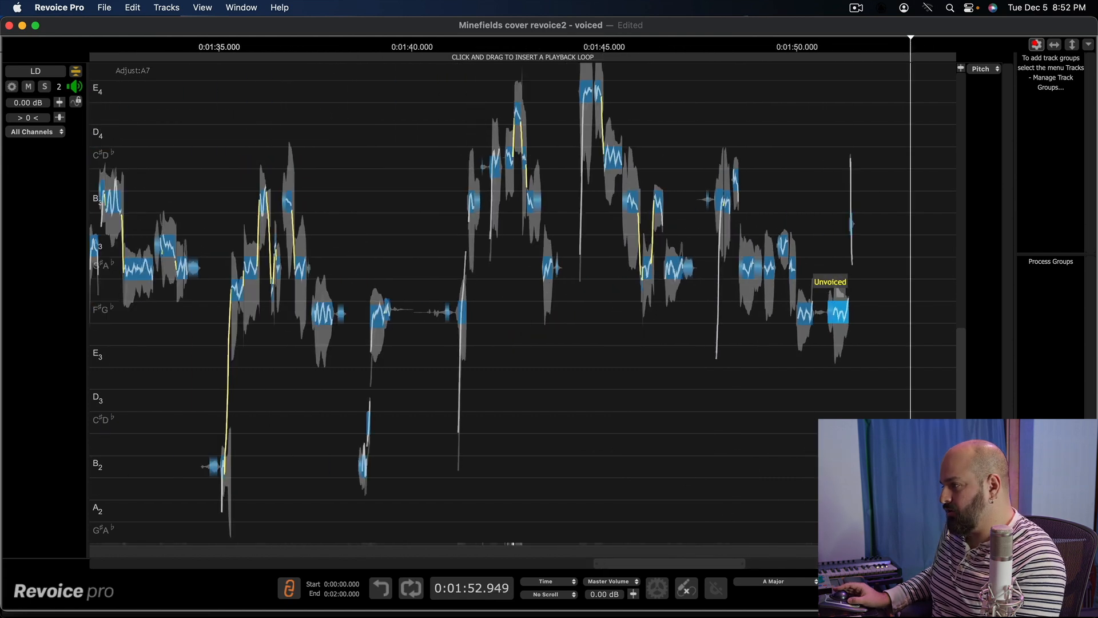
{"action": "scroll", "coordinate": [523, 309], "scroll_direction": "down", "scroll_amount": 4}
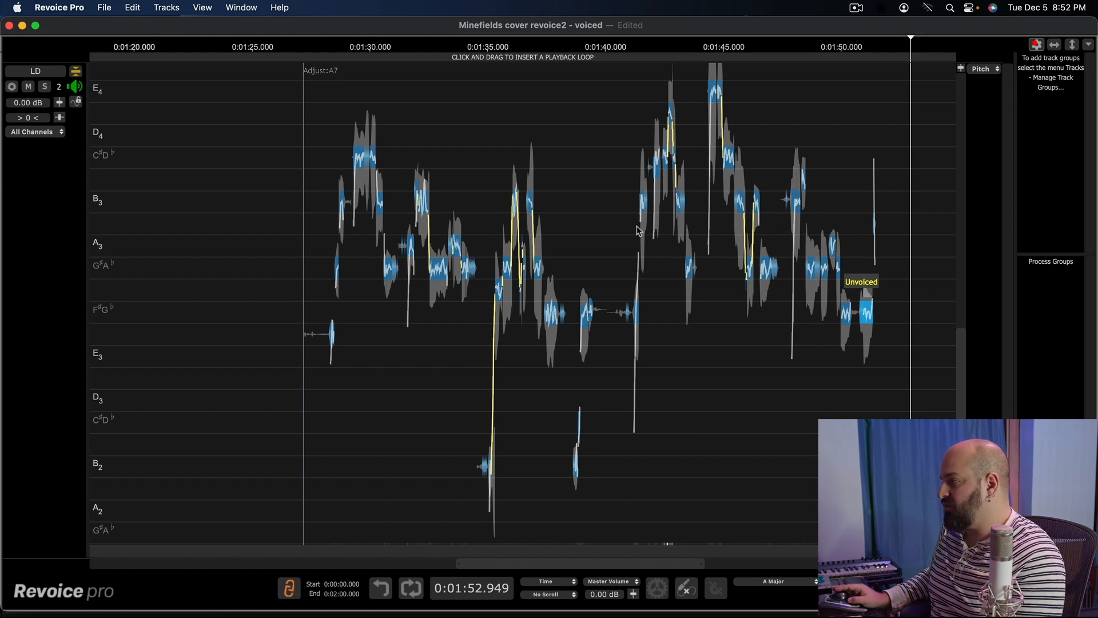
{"action": "scroll", "coordinate": [617, 234], "scroll_direction": "down", "scroll_amount": 8}
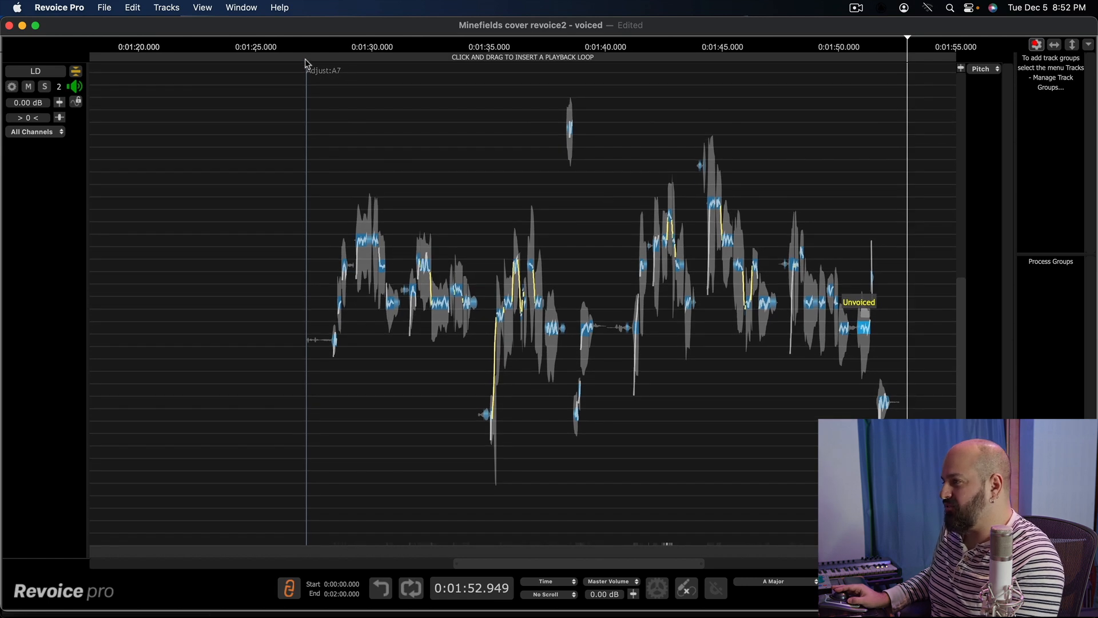
{"action": "left_click", "coordinate": [296, 62]}
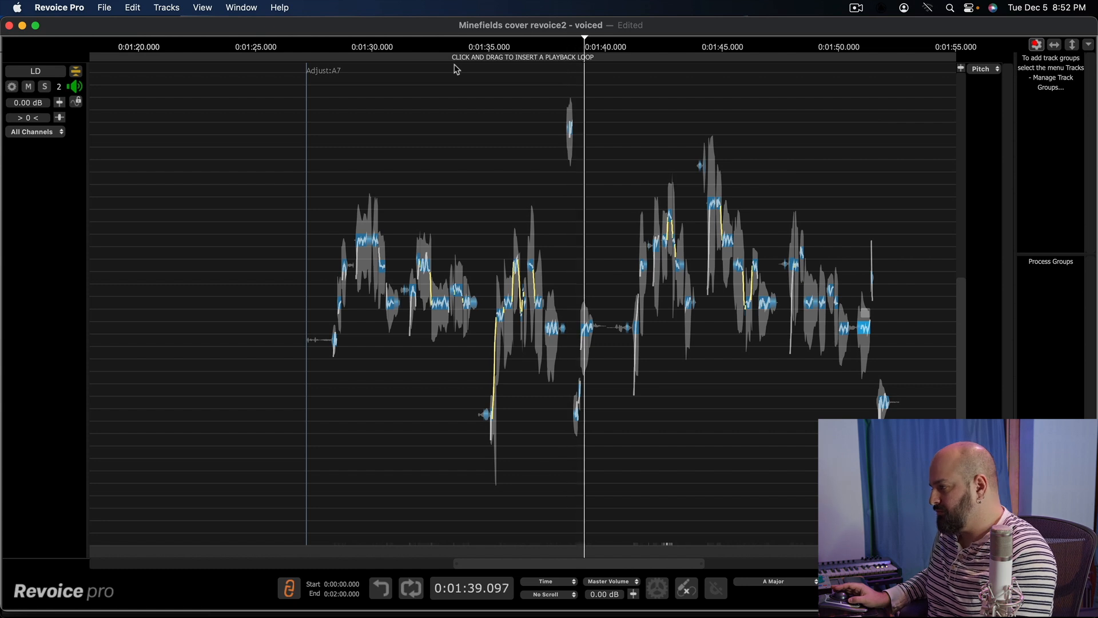
{"action": "key", "text": "space"}
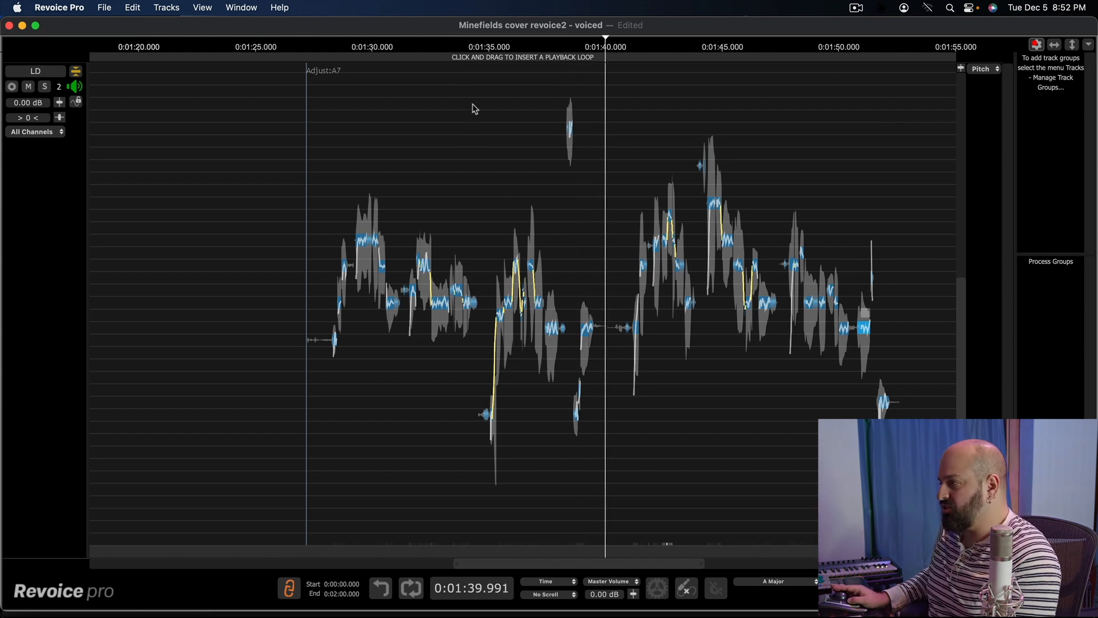
Step: Lower the level of all notes between about 0:01:34.5 and 0:01:40 together and play back the section to check it
{"action": "left_click_drag", "start_coordinate": [475, 100], "coordinate": [620, 471]}
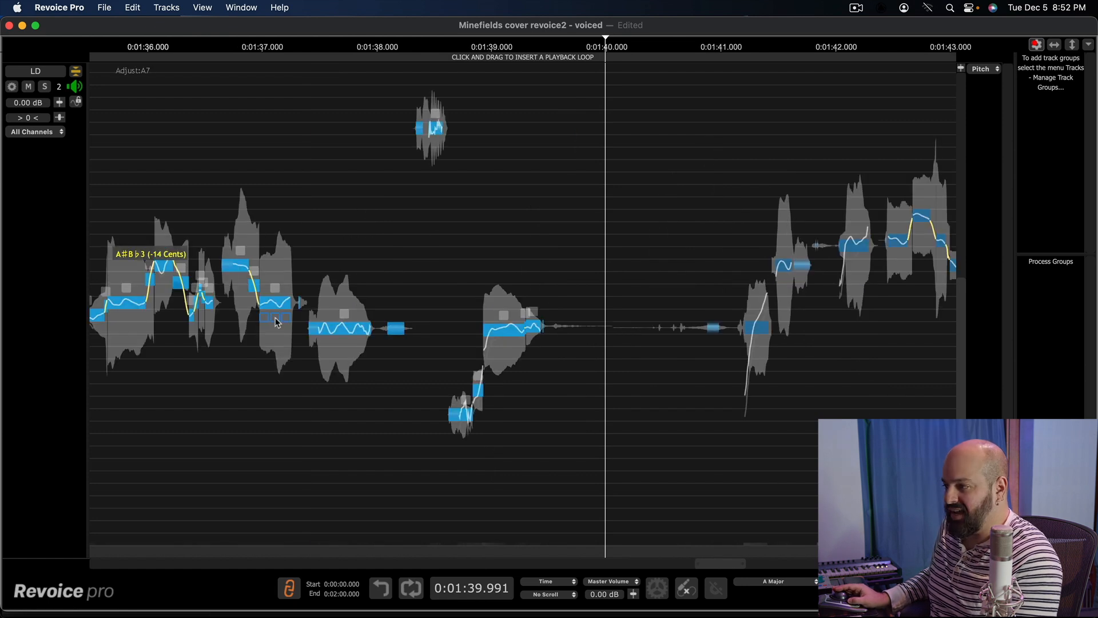
{"action": "left_click_drag", "start_coordinate": [277, 322], "coordinate": [278, 324]}
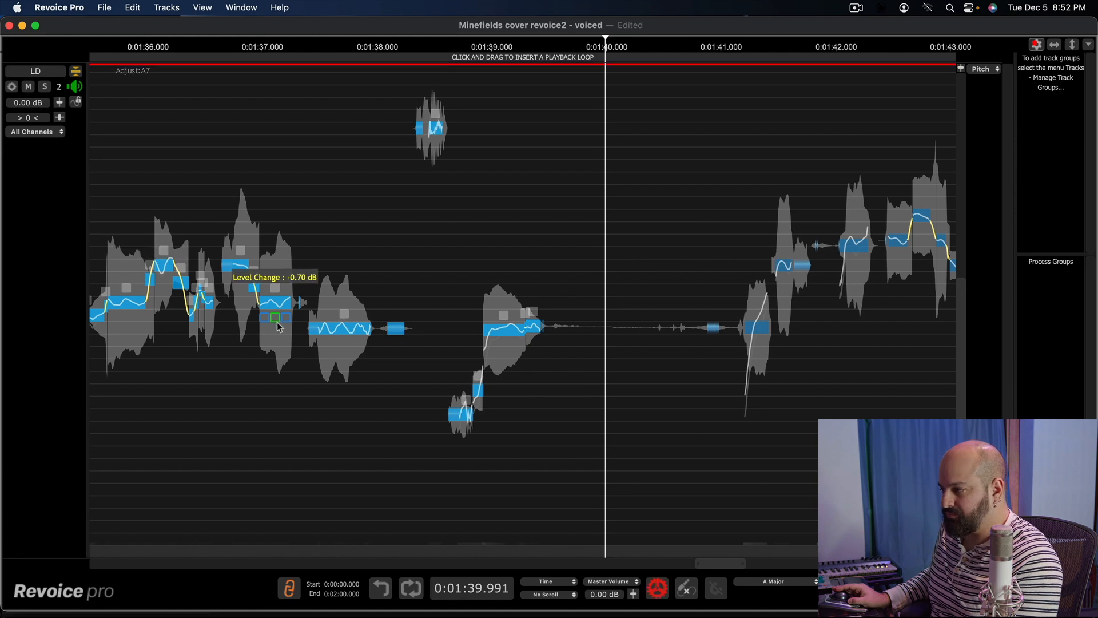
{"action": "left_click_drag", "start_coordinate": [281, 335], "coordinate": [281, 336]}
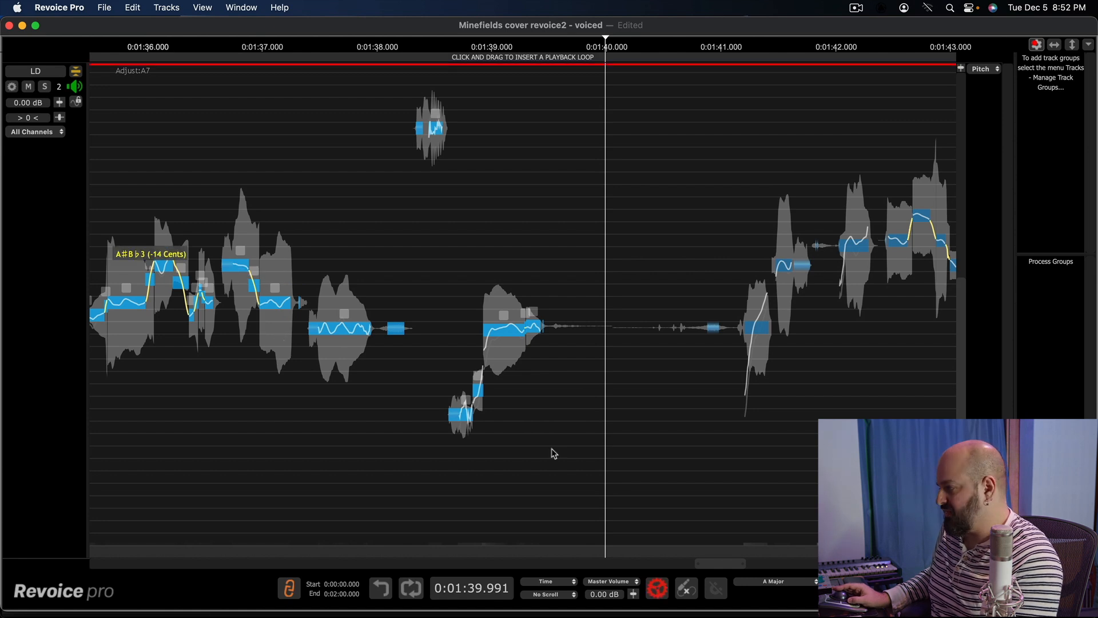
{"action": "key", "text": "Down"}
{"action": "key", "text": "Down"}
{"action": "key", "text": "Down"}
{"action": "key", "text": "Down"}
{"action": "key", "text": "Down"}
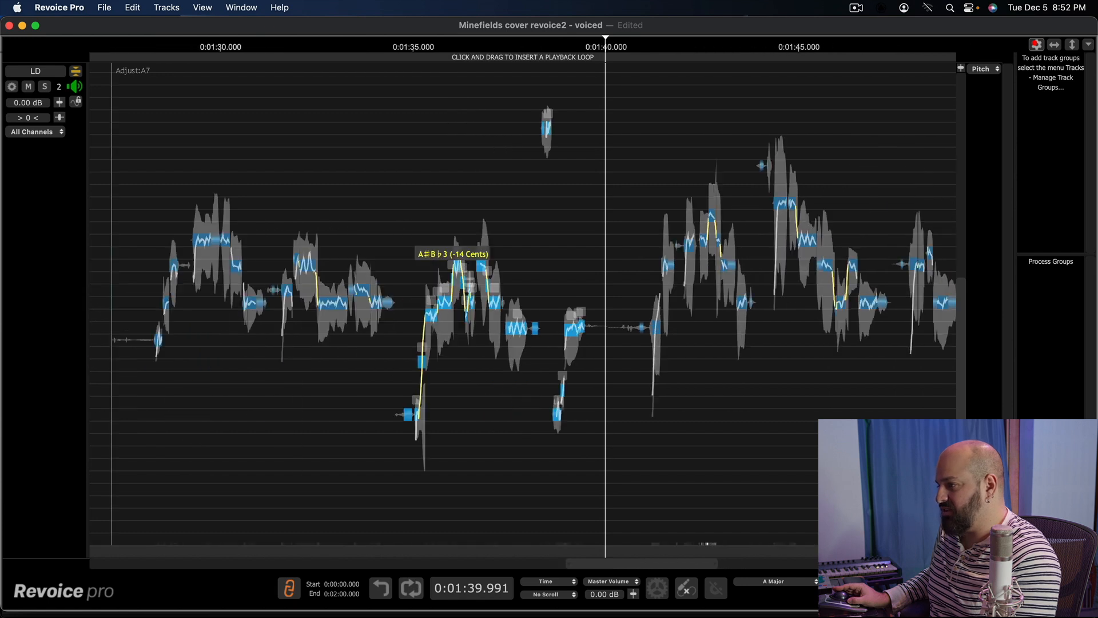
{"action": "left_click", "coordinate": [235, 56]}
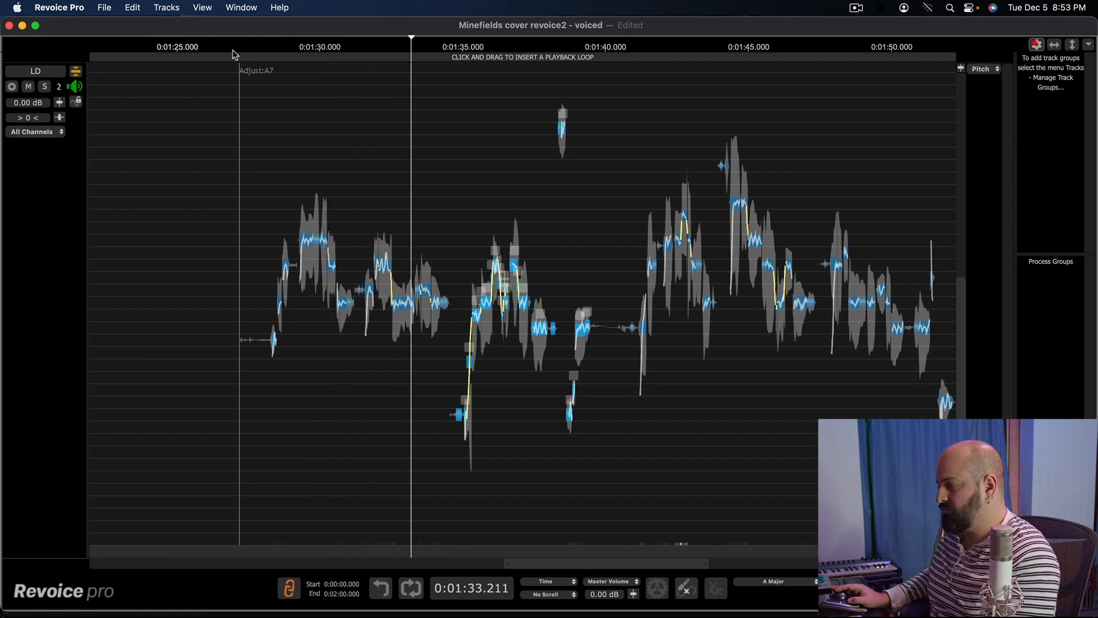
{"action": "left_click", "coordinate": [428, 59]}
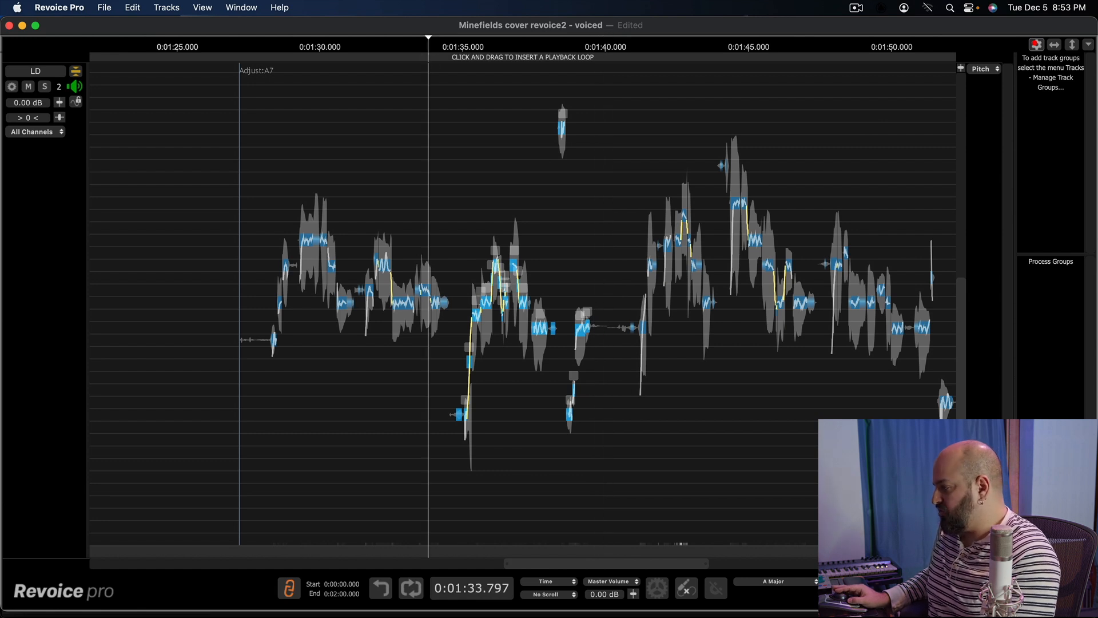
Step: Join the two adjacent G♯3 notes near 0:01:34.0 and stretch the joined note's end to about 0:01:34.2
{"action": "scroll", "coordinate": [428, 60], "scroll_direction": "up", "scroll_amount": 10}
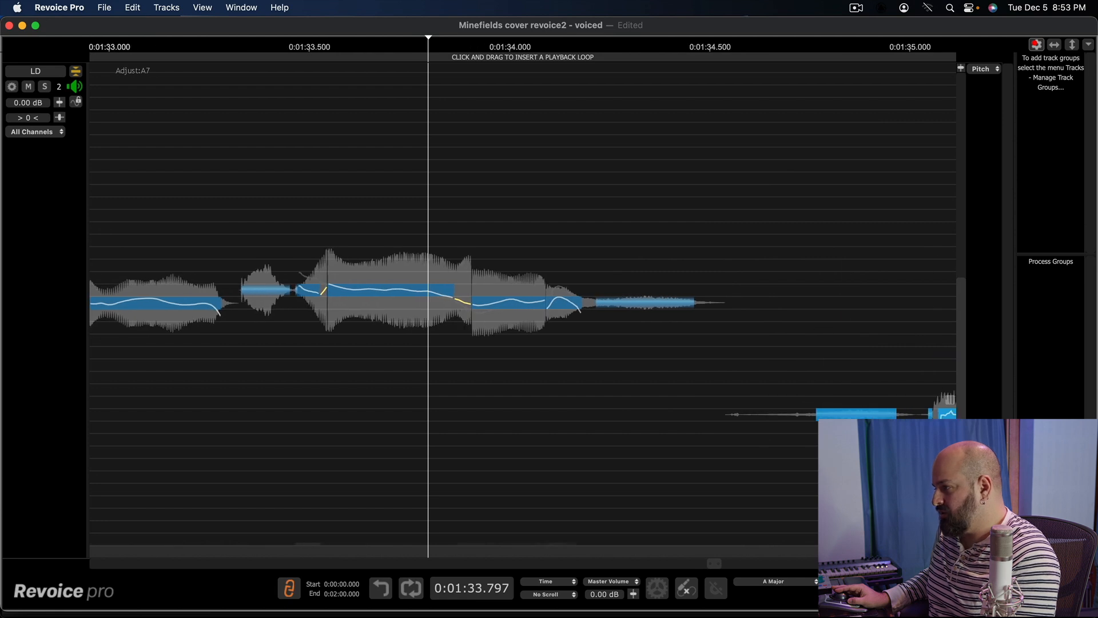
{"action": "scroll", "coordinate": [428, 59], "scroll_direction": "up", "scroll_amount": 3}
{"action": "left_click_drag", "start_coordinate": [508, 194], "coordinate": [625, 357]}
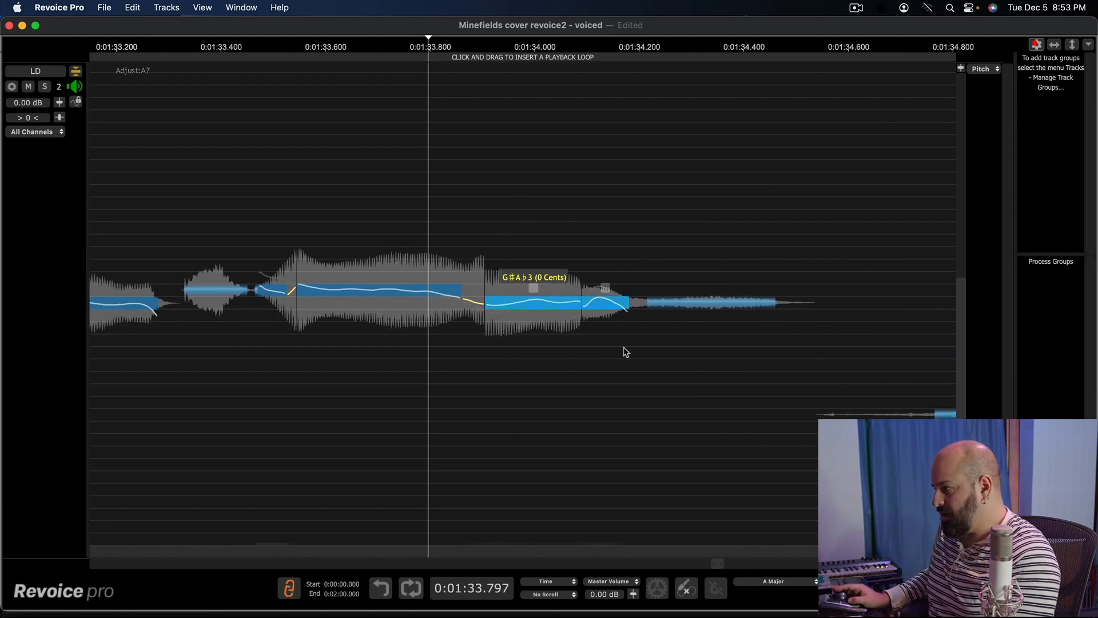
{"action": "key", "text": "j"}
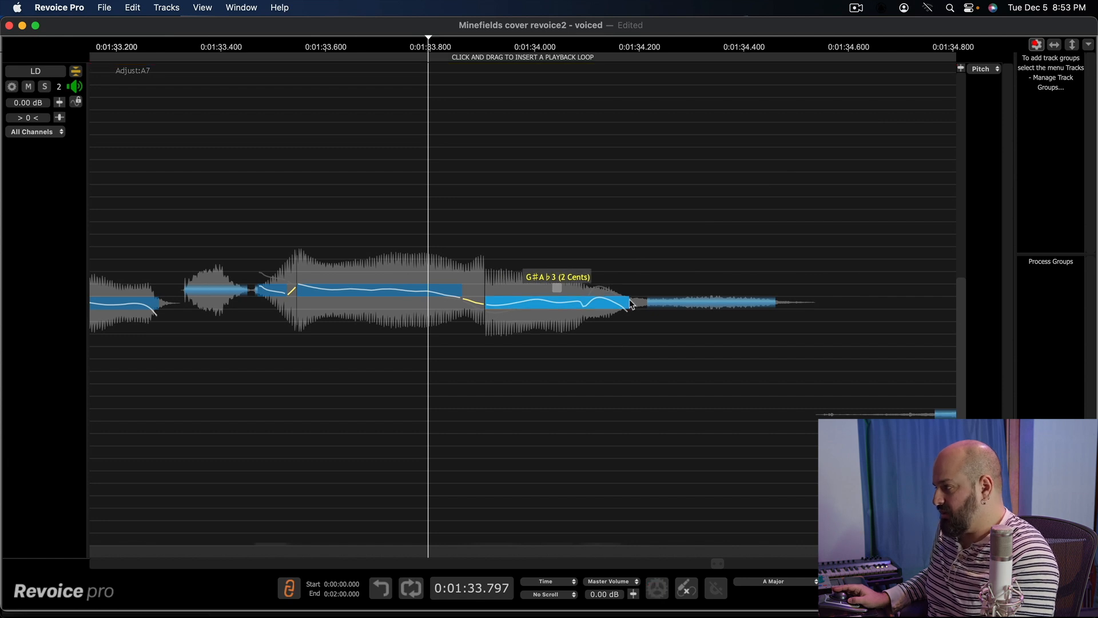
{"action": "left_click_drag", "start_coordinate": [623, 302], "coordinate": [643, 303]}
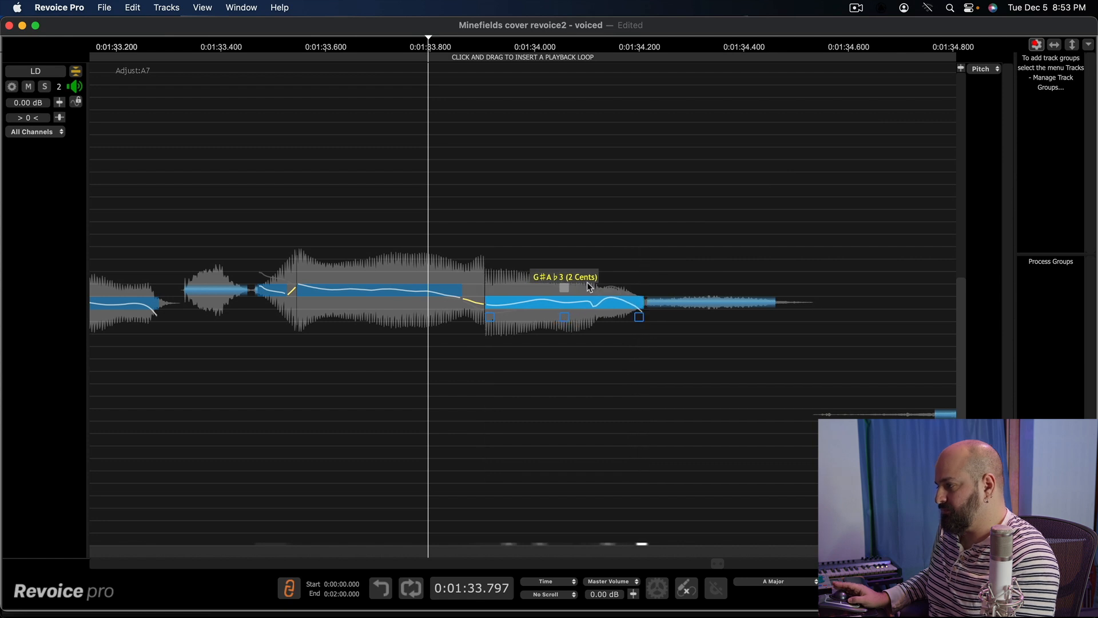
Step: Play back the joined G♯3 note closely, and again in the context of its phrase from about 0:01:31
{"action": "left_click", "coordinate": [226, 62]}
{"action": "key", "text": "space"}
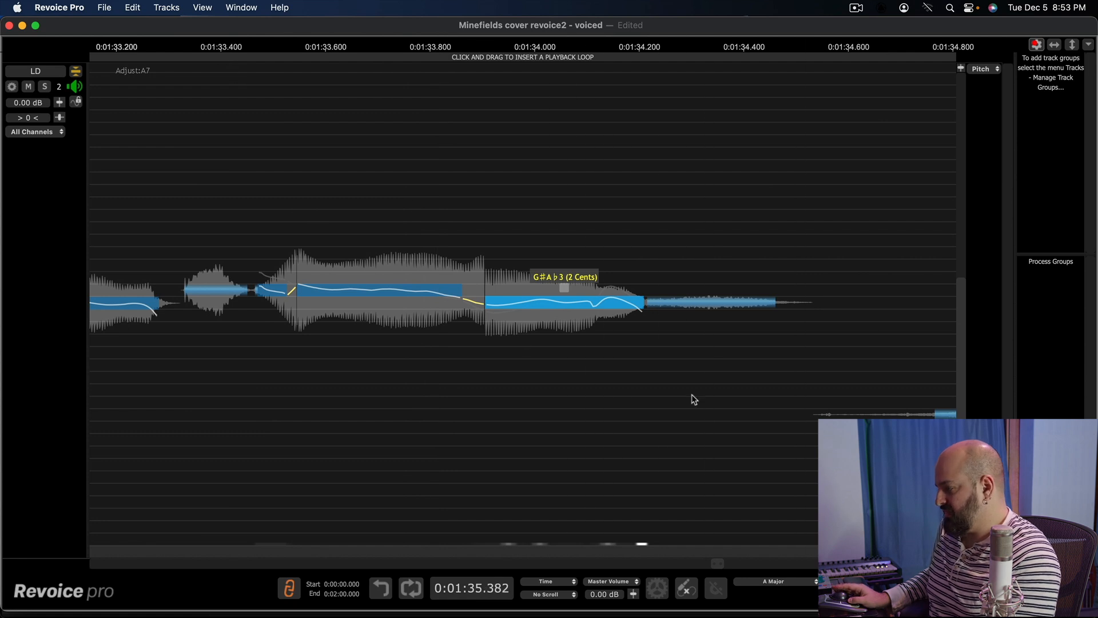
{"action": "key", "text": "super+Left"}
{"action": "key", "text": "super+Left"}
{"action": "key", "text": "super+Left"}
{"action": "key", "text": "super+Left"}
{"action": "key", "text": "super+Left"}
{"action": "key", "text": "super+Left"}
{"action": "key", "text": "super+Left"}
{"action": "key", "text": "super+Left"}
{"action": "key", "text": "super+Left"}
{"action": "key", "text": "super+Left"}
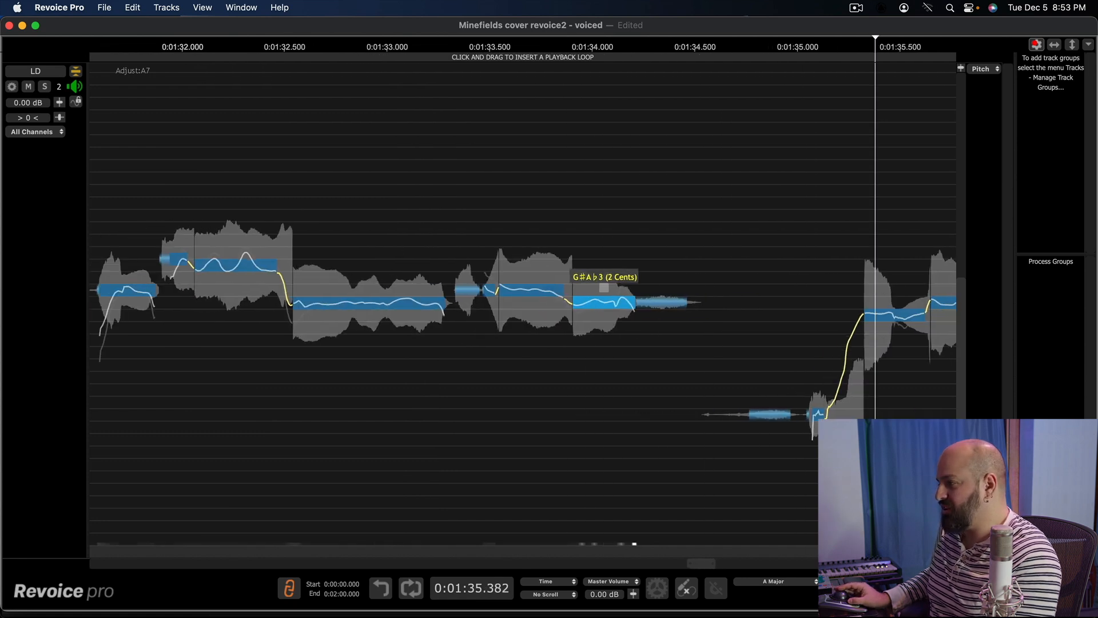
{"action": "key", "text": "super+Left"}
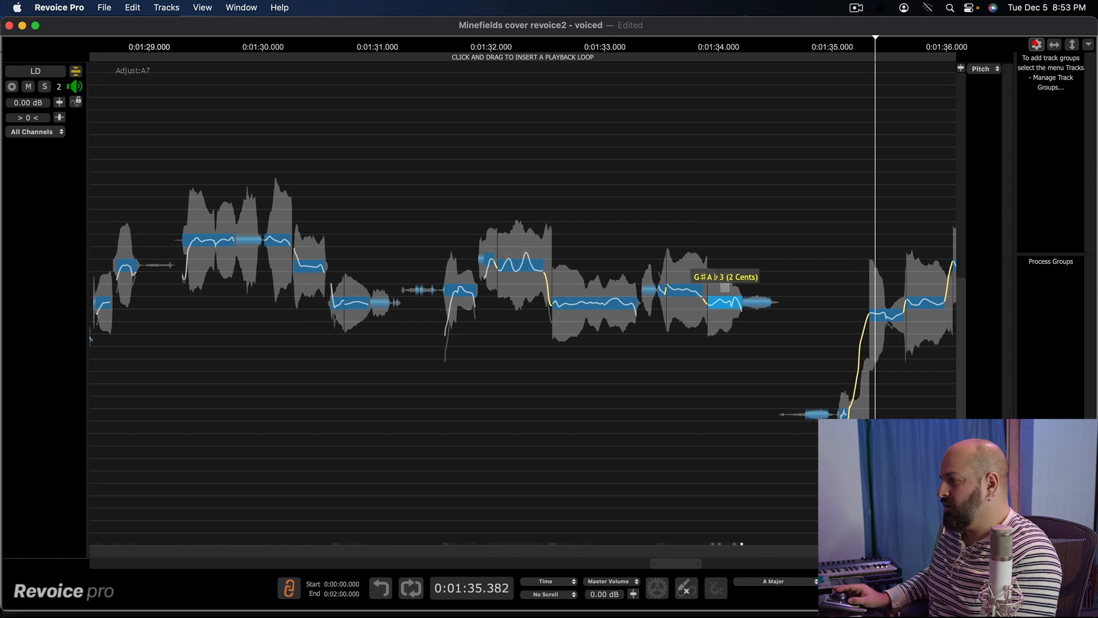
{"action": "left_click", "coordinate": [391, 59]}
{"action": "key", "text": "space"}
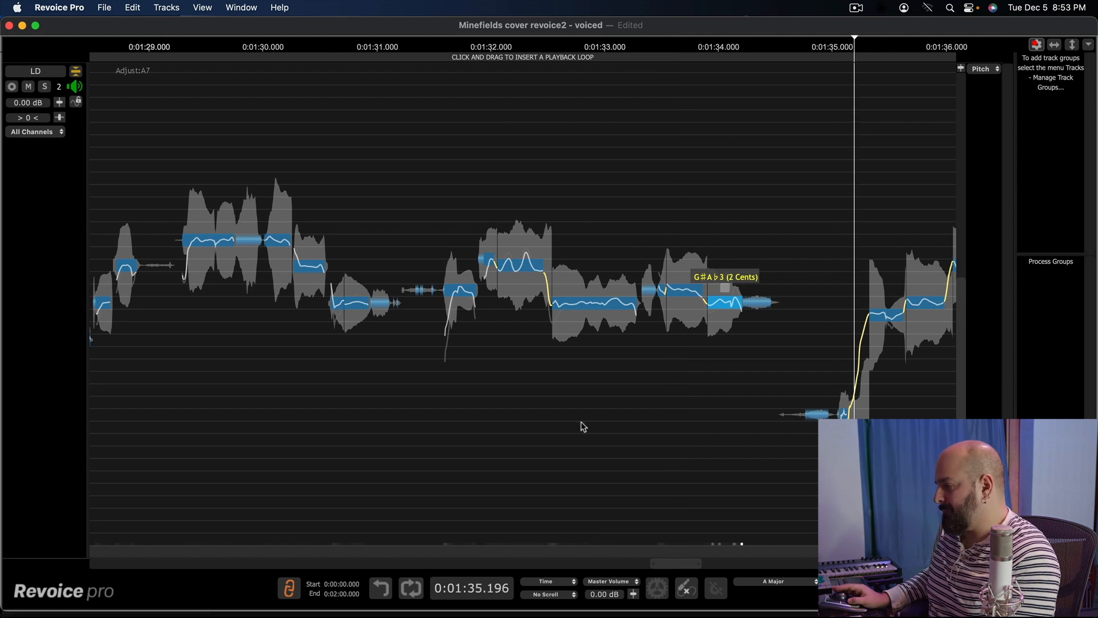
Step: Review the rest of the tuned lead vocal and restore the view of all tracks
{"action": "left_click_drag", "start_coordinate": [687, 564], "coordinate": [719, 565]}
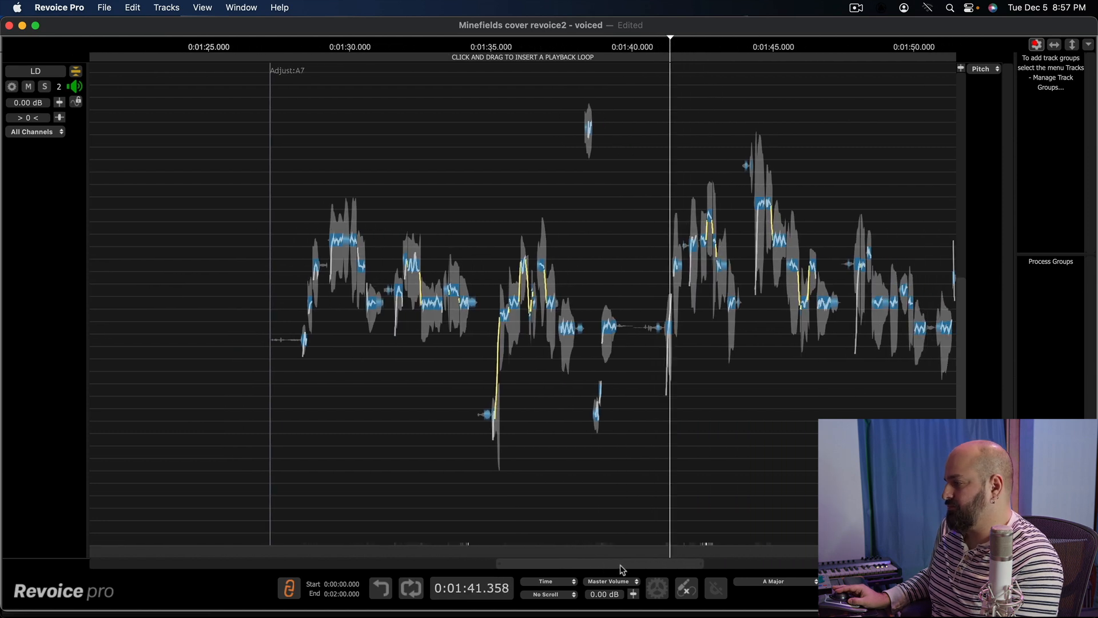
{"action": "left_click_drag", "start_coordinate": [622, 569], "coordinate": [641, 572]}
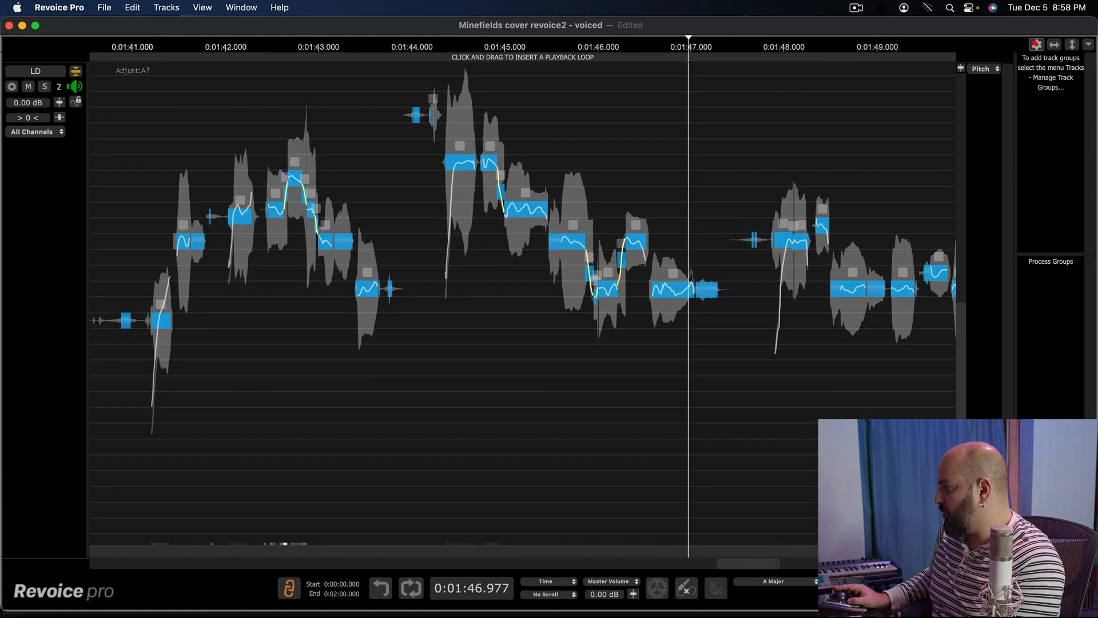
{"action": "scroll", "coordinate": [580, 468], "scroll_direction": "down", "scroll_amount": 12}
{"action": "scroll", "coordinate": [580, 468], "scroll_direction": "up", "scroll_amount": 5}
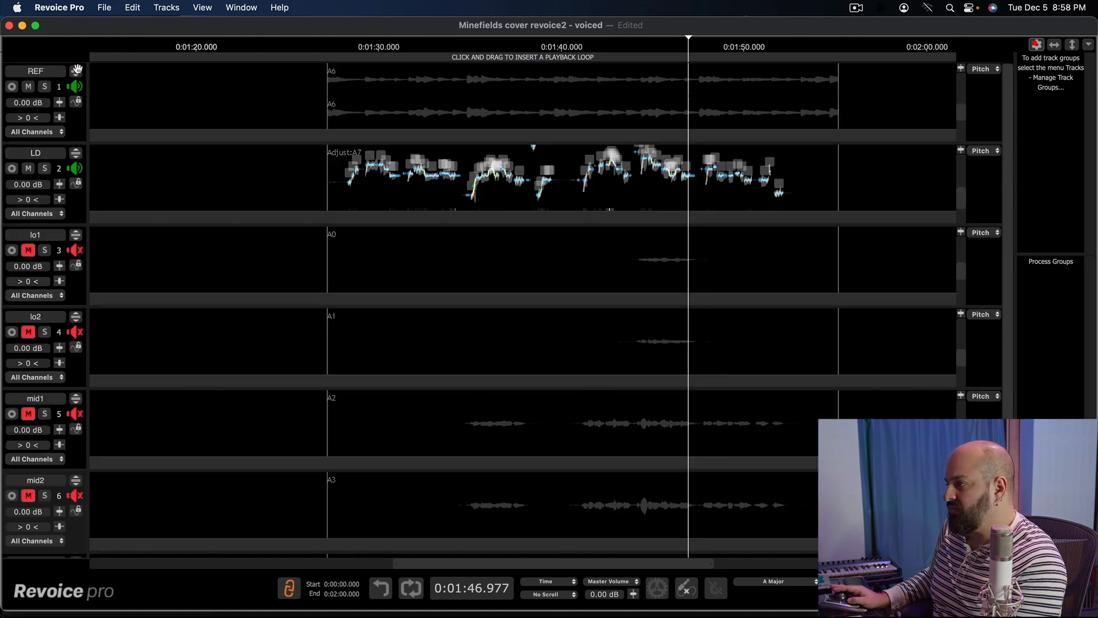
{"action": "left_click", "coordinate": [76, 71]}
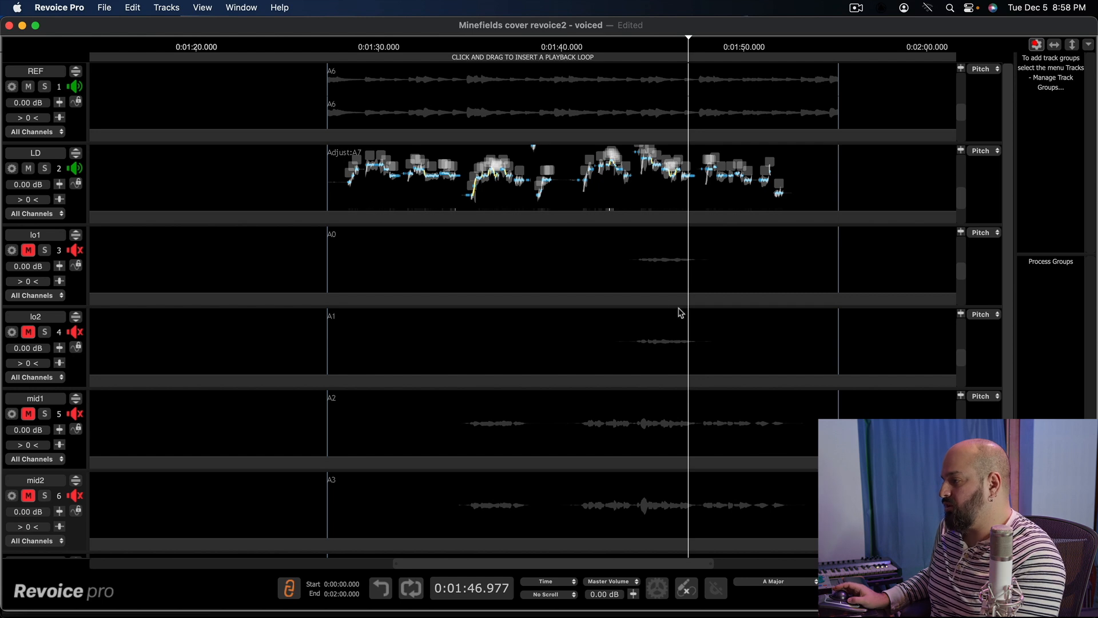
Step: Unmute the mid1 and mid2 tracks and play them with the lead vocal from about 0:01:35 to 0:01:52
{"action": "left_click", "coordinate": [583, 59]}
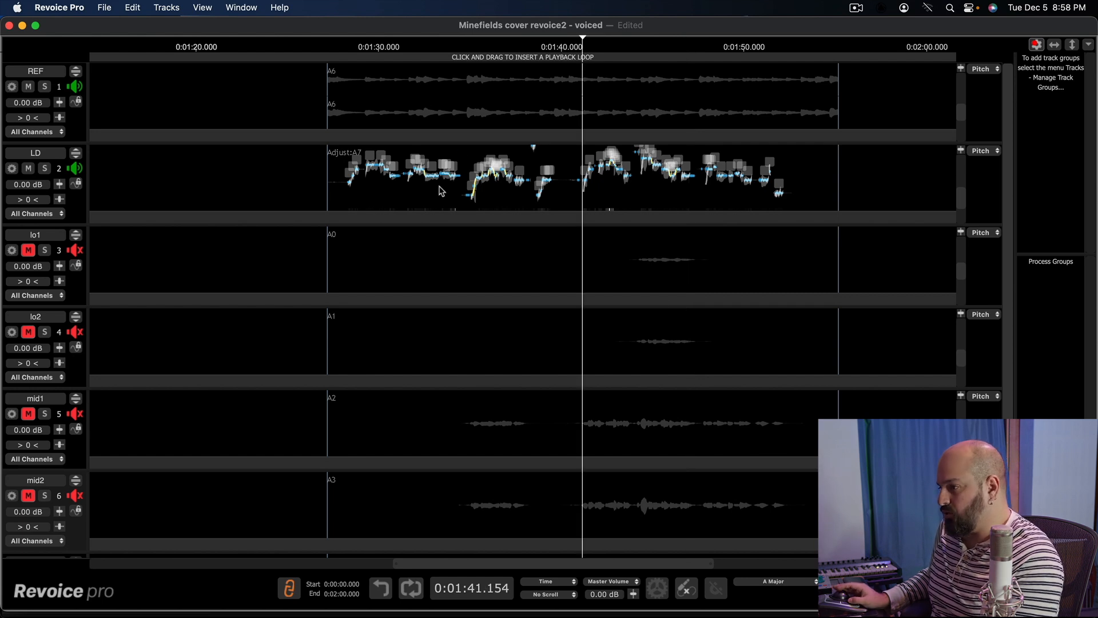
{"action": "left_click", "coordinate": [27, 414]}
{"action": "left_click", "coordinate": [29, 496]}
{"action": "left_click", "coordinate": [468, 56]}
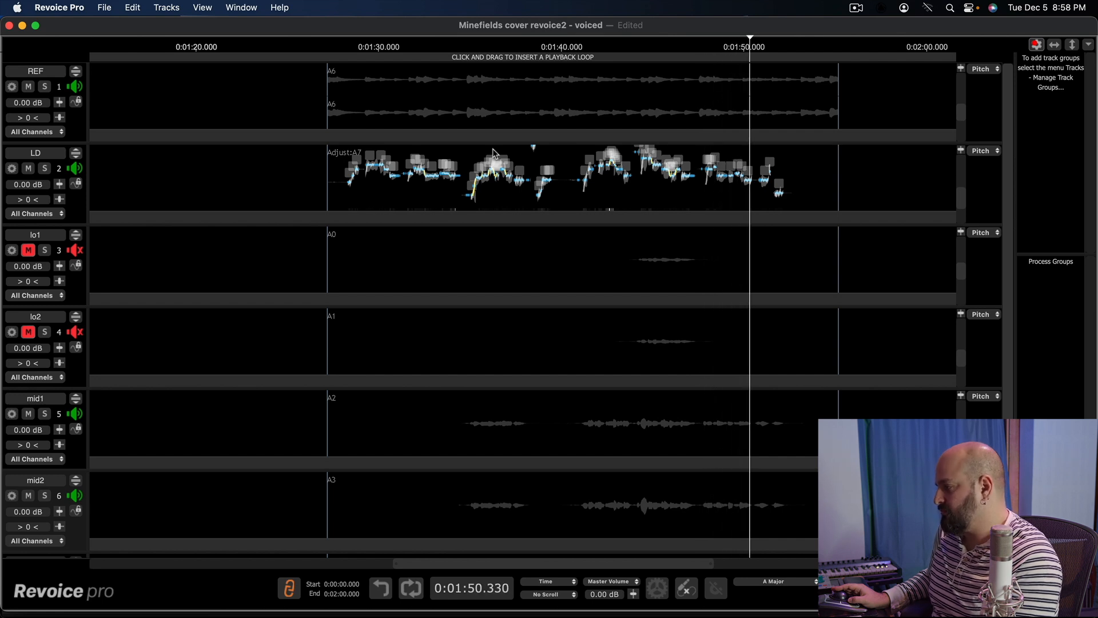
{"action": "key", "text": "space"}
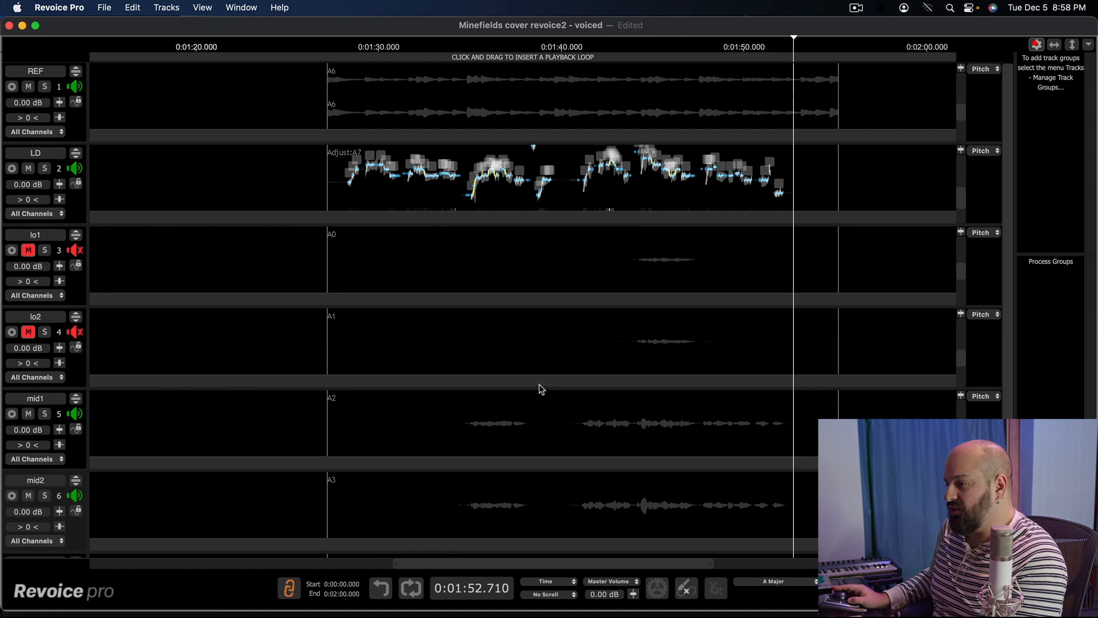
Step: Set up a Match Timing / Pitch / Level process with LD as the guide track and mid1 and mid2 as dub tracks
{"action": "right_click", "coordinate": [516, 382]}
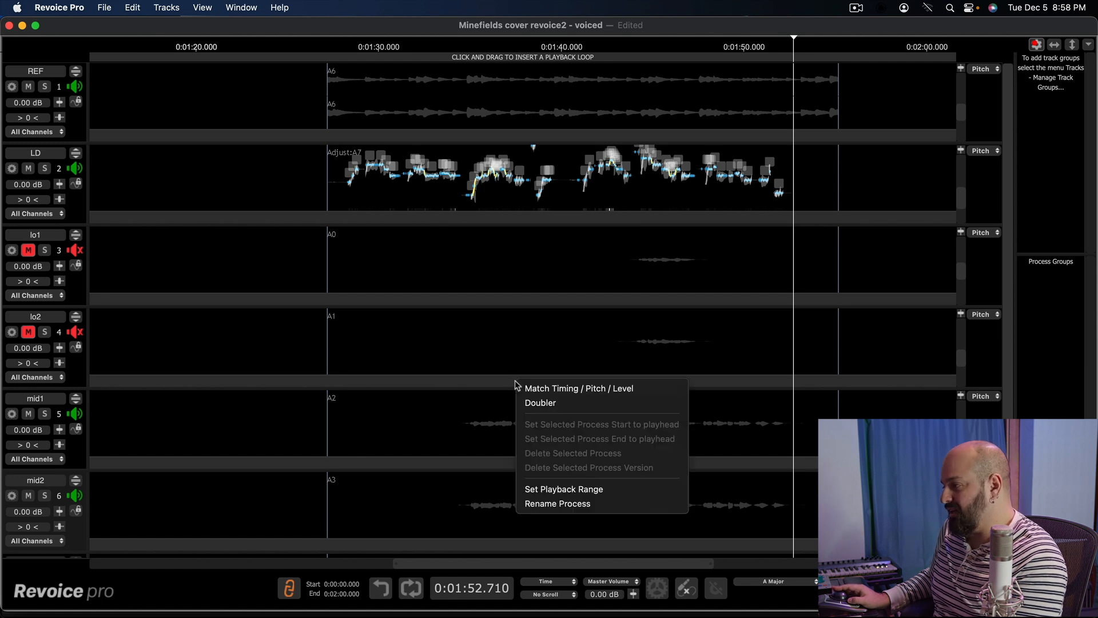
{"action": "left_click", "coordinate": [560, 389]}
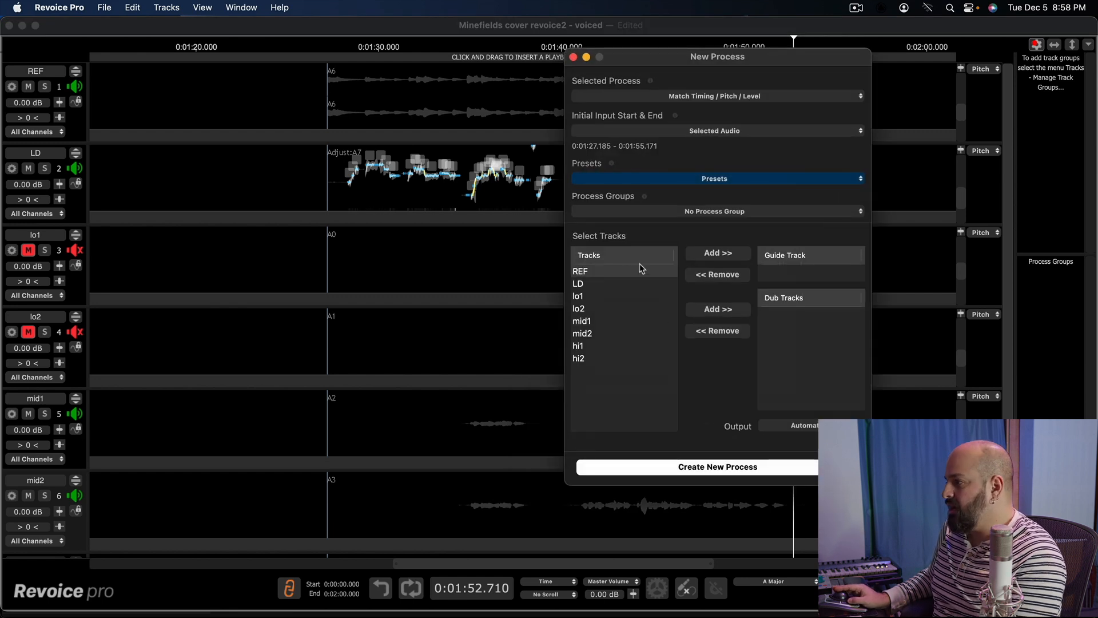
{"action": "left_click", "coordinate": [581, 286]}
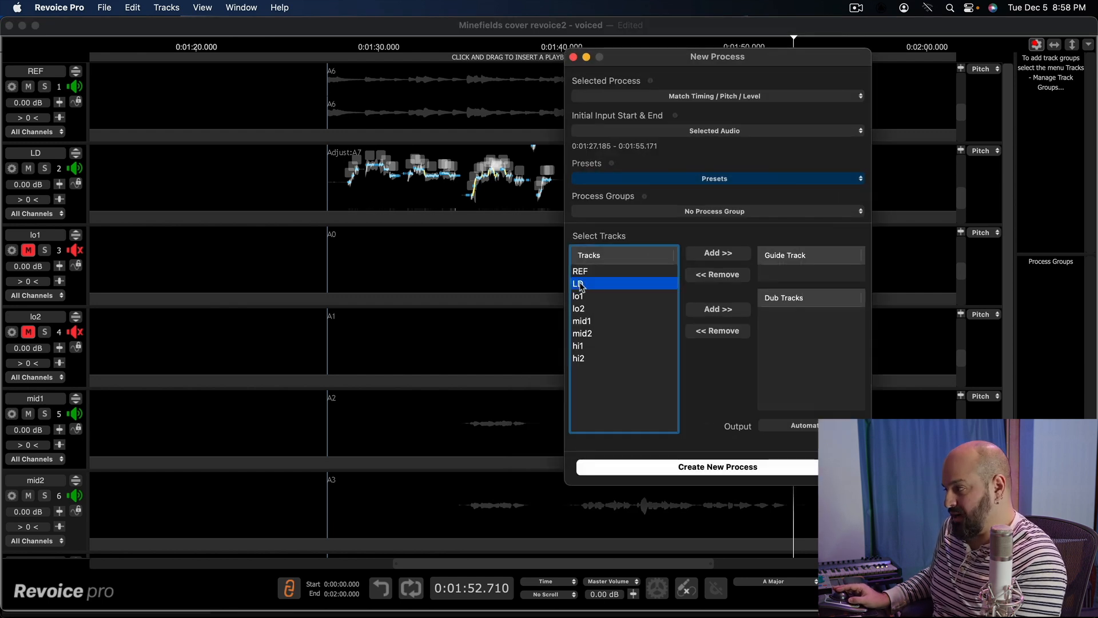
{"action": "left_click", "coordinate": [718, 253]}
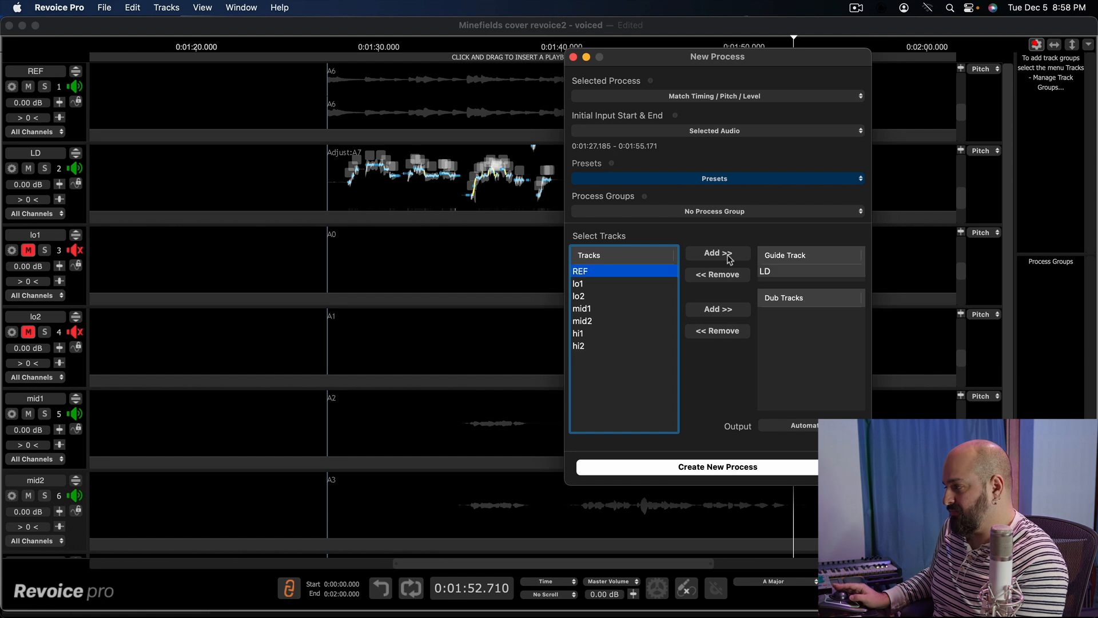
{"action": "left_click", "coordinate": [589, 310]}
{"action": "left_click", "coordinate": [587, 321], "text": "shift"}
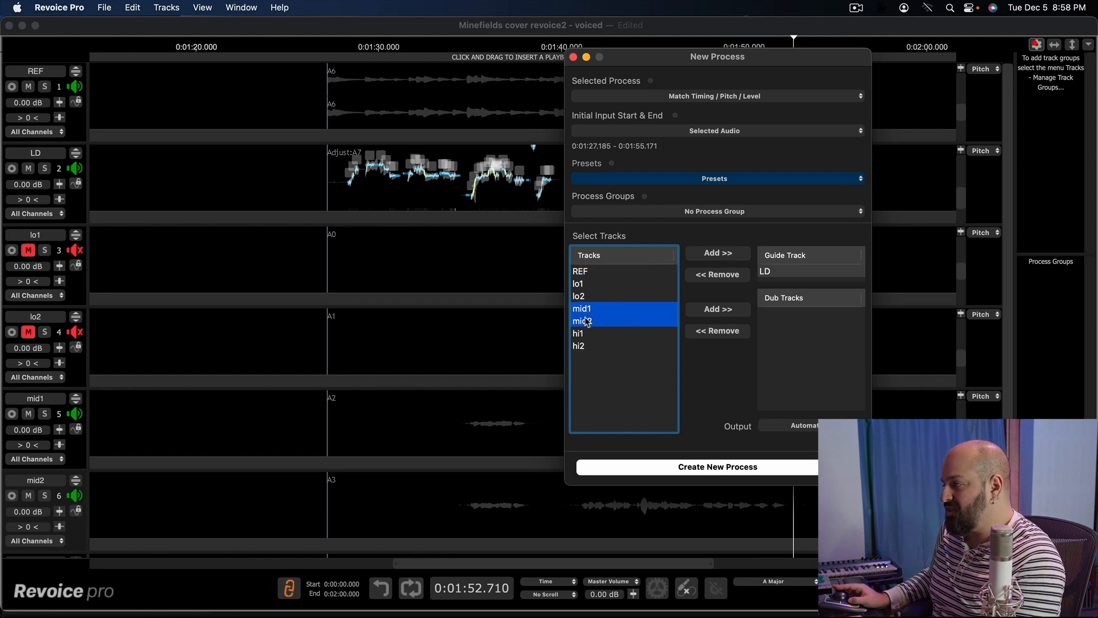
{"action": "left_click", "coordinate": [720, 313]}
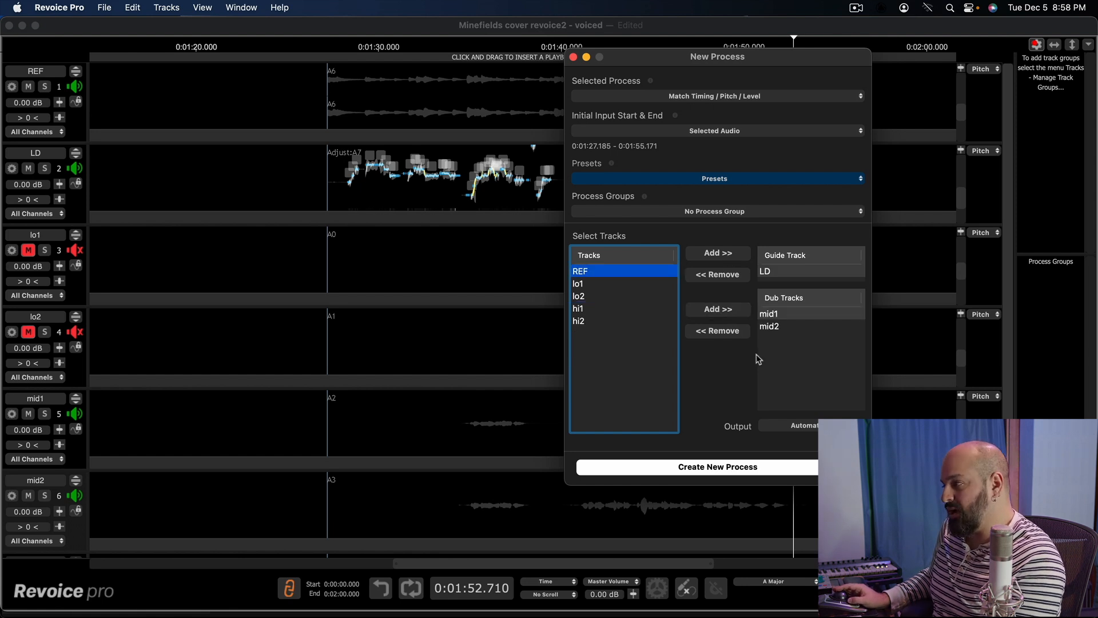
Step: Assign the match process to a new process group, create it and close the New Process window
{"action": "left_click", "coordinate": [824, 211]}
{"action": "left_click", "coordinate": [642, 228]}
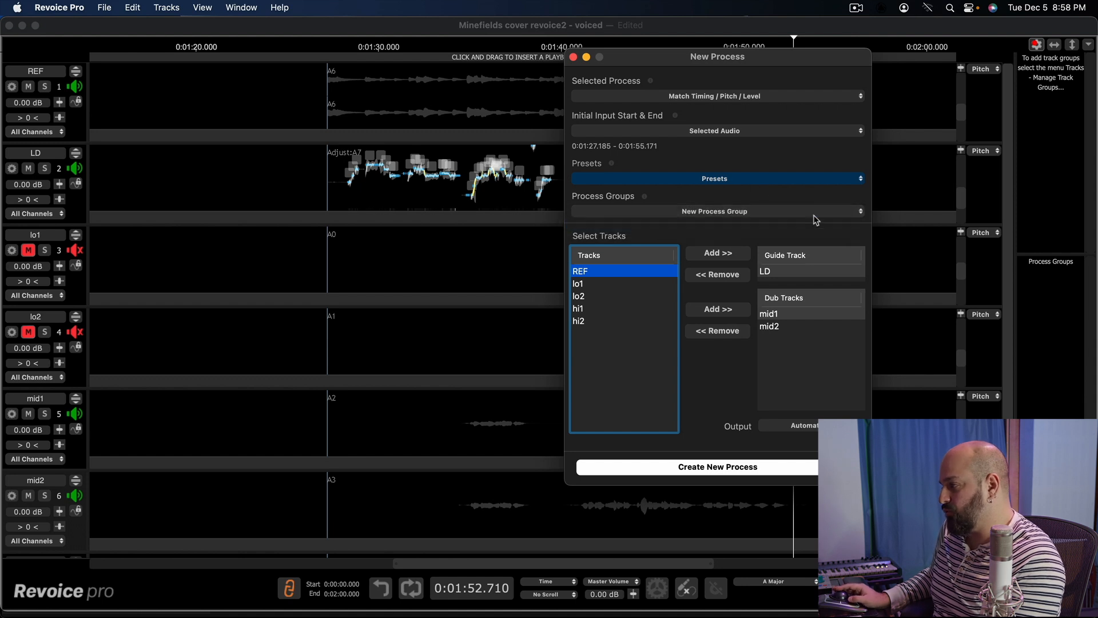
{"action": "left_click", "coordinate": [756, 468]}
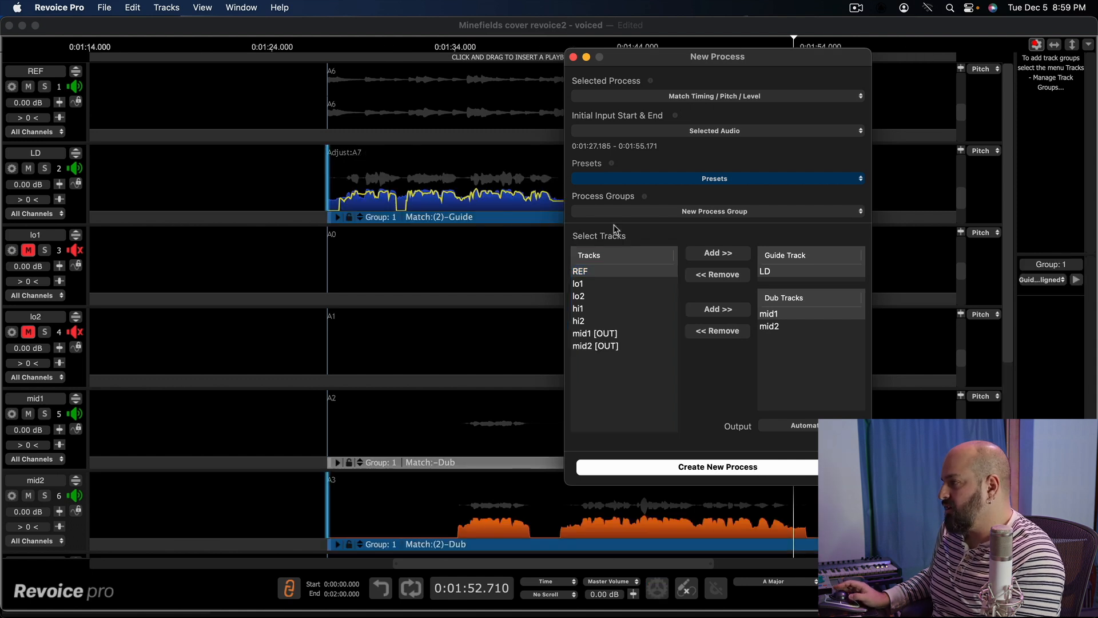
{"action": "left_click", "coordinate": [574, 57]}
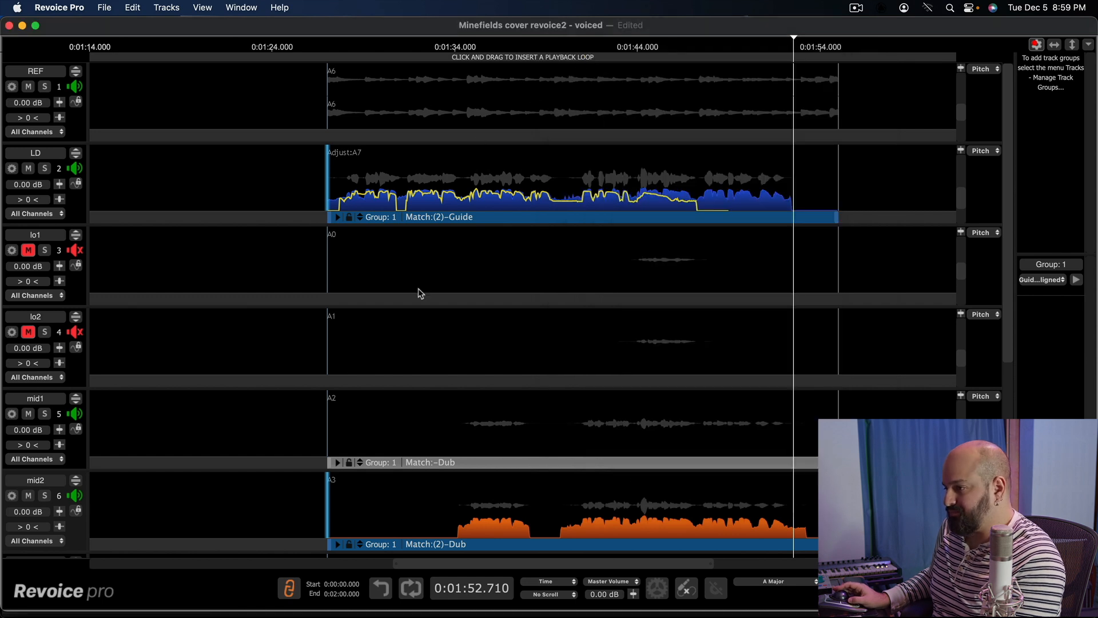
Step: Bring the mid1 [OUT] and mid2 [OUT] tracks into view and play them back from about 0:01:28 to 0:01:34
{"action": "left_click_drag", "start_coordinate": [1009, 267], "coordinate": [1017, 389]}
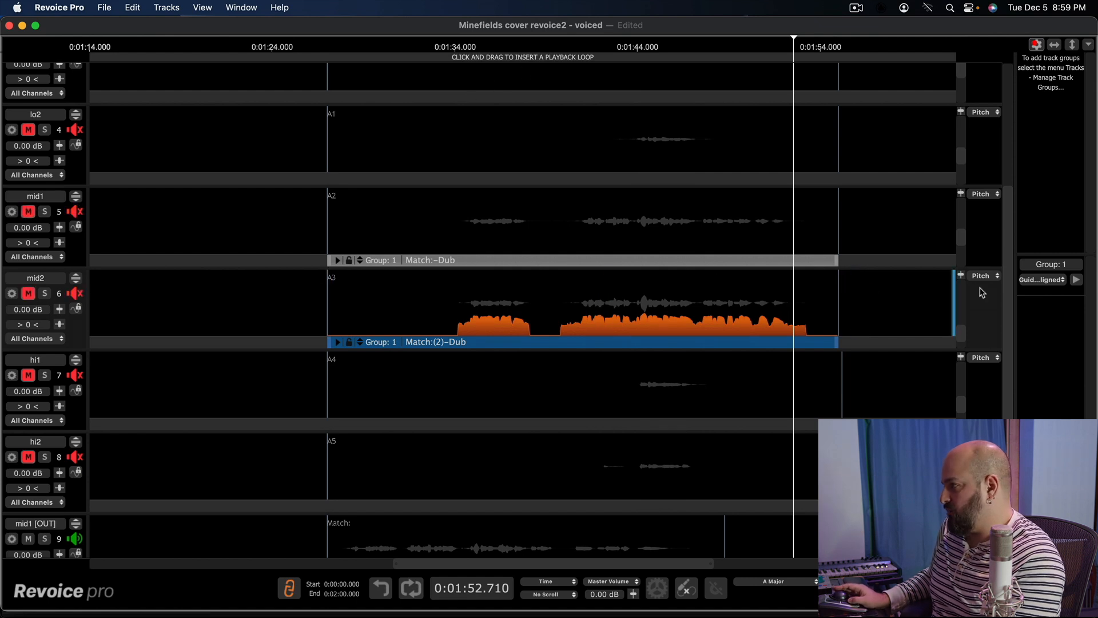
{"action": "left_click_drag", "start_coordinate": [1009, 275], "coordinate": [1034, 417]}
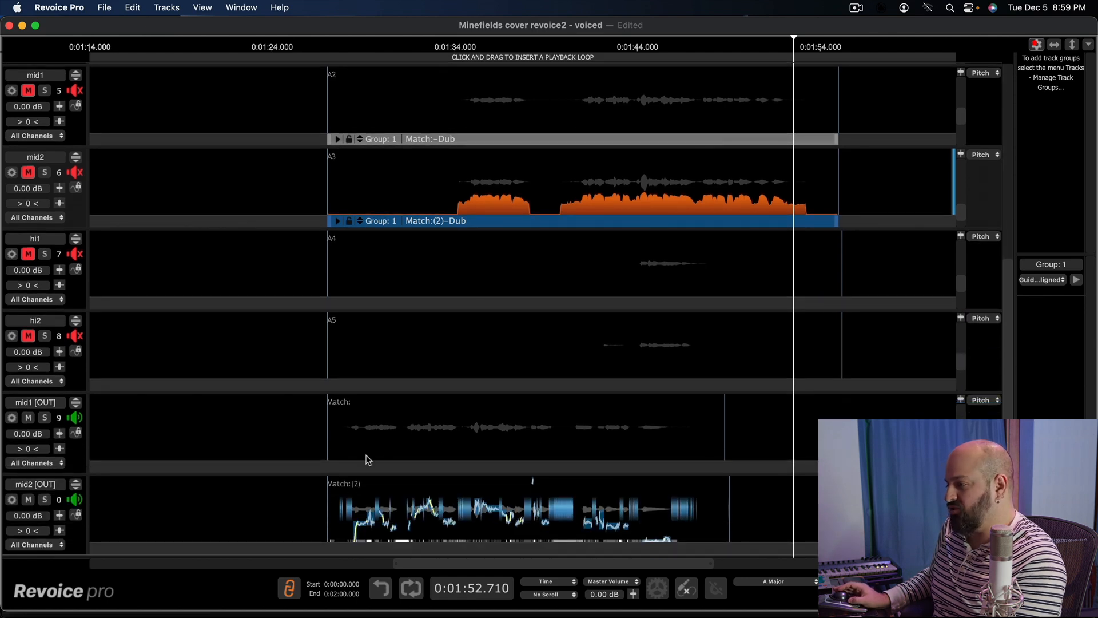
{"action": "left_click", "coordinate": [343, 60]}
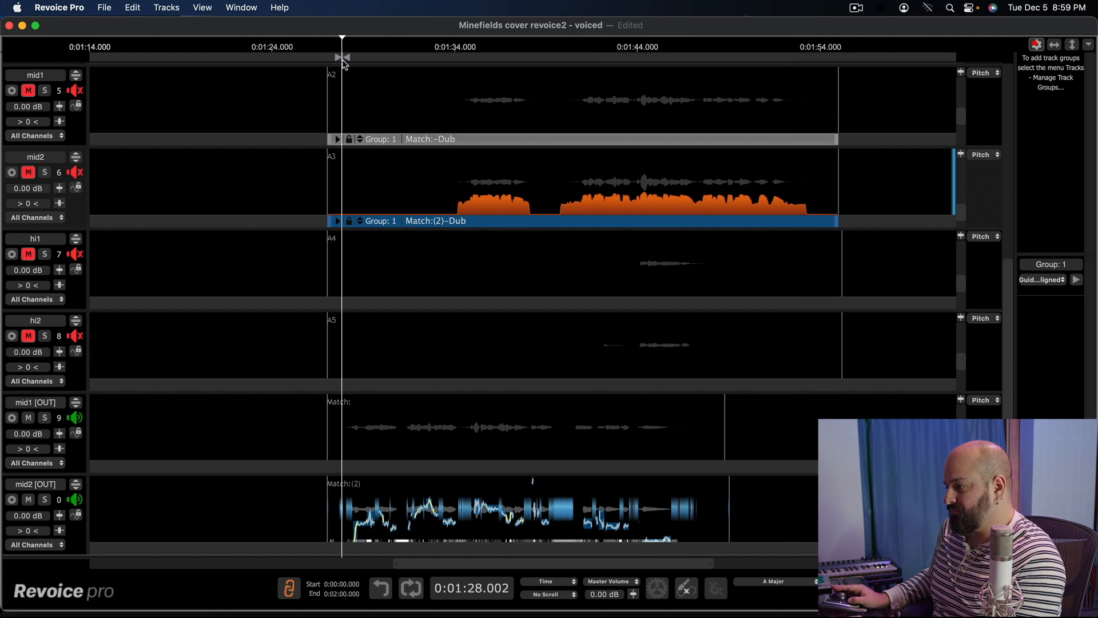
{"action": "right_click", "coordinate": [341, 65]}
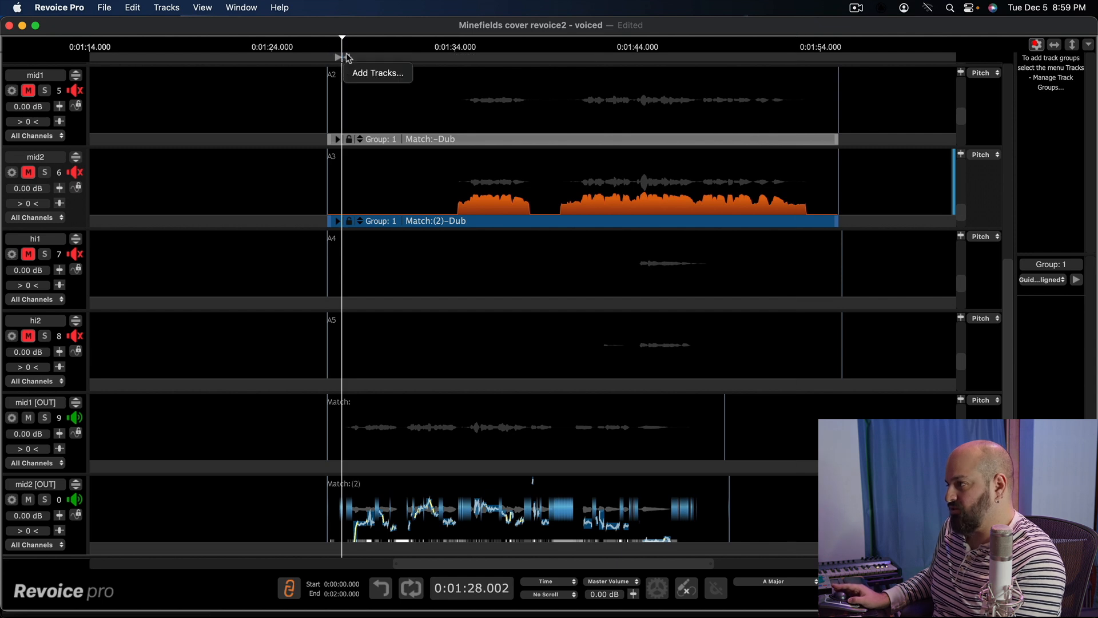
{"action": "right_click", "coordinate": [347, 58]}
{"action": "left_click", "coordinate": [356, 61]}
{"action": "key", "text": "space"}
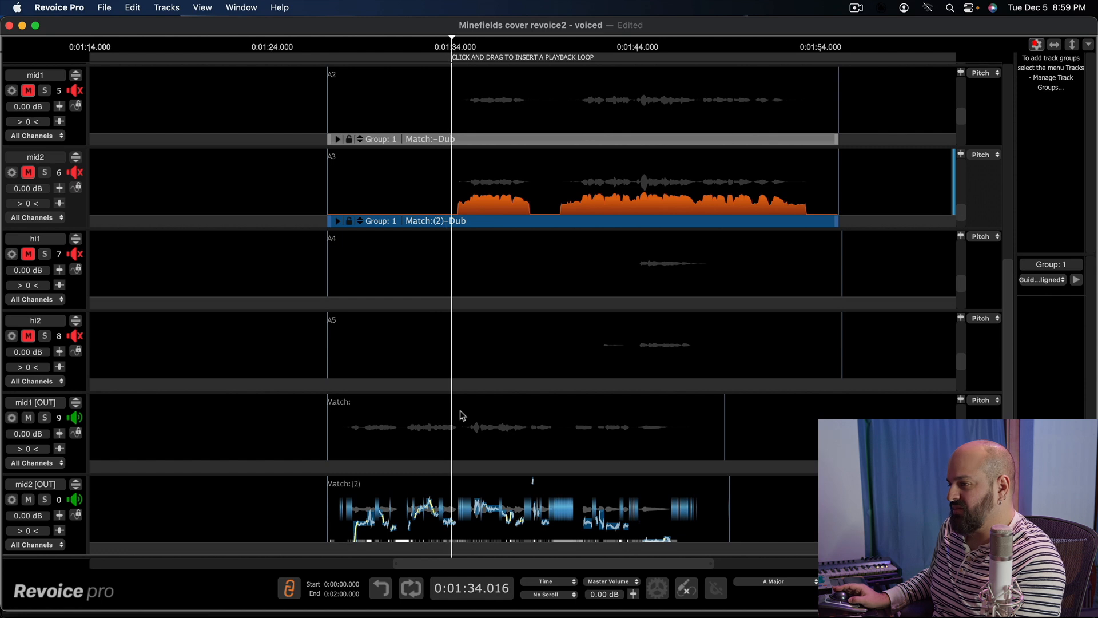
Step: Open the Group 1 match settings from the mid2 [OUT] track and enable Pitch matching and SmartAlign
{"action": "right_click", "coordinate": [440, 466]}
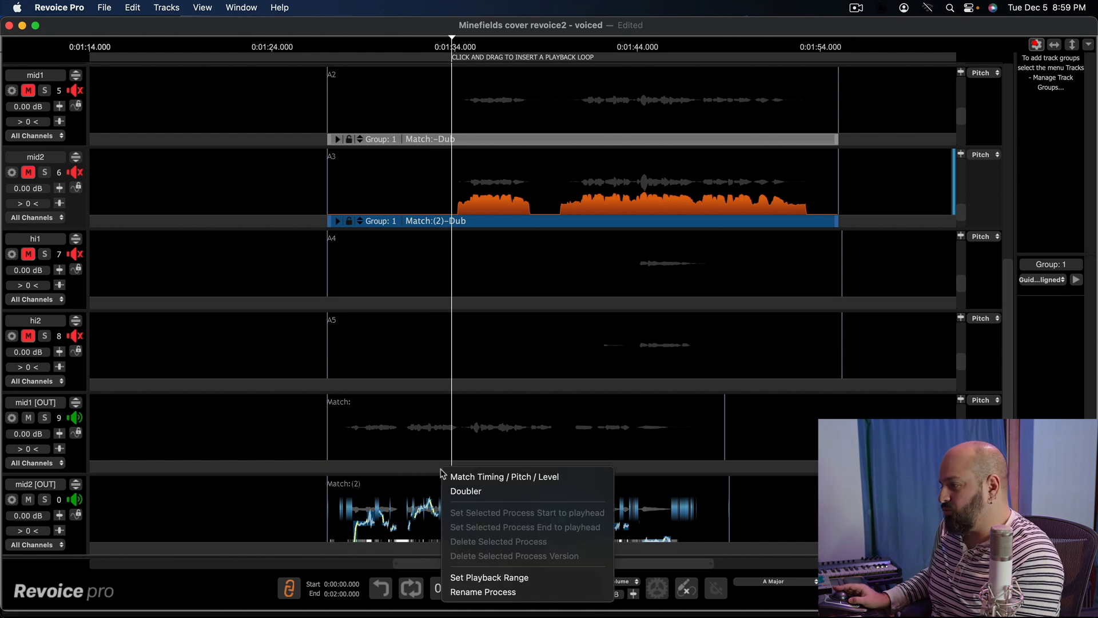
{"action": "left_click", "coordinate": [396, 481]}
{"action": "right_click", "coordinate": [397, 482]}
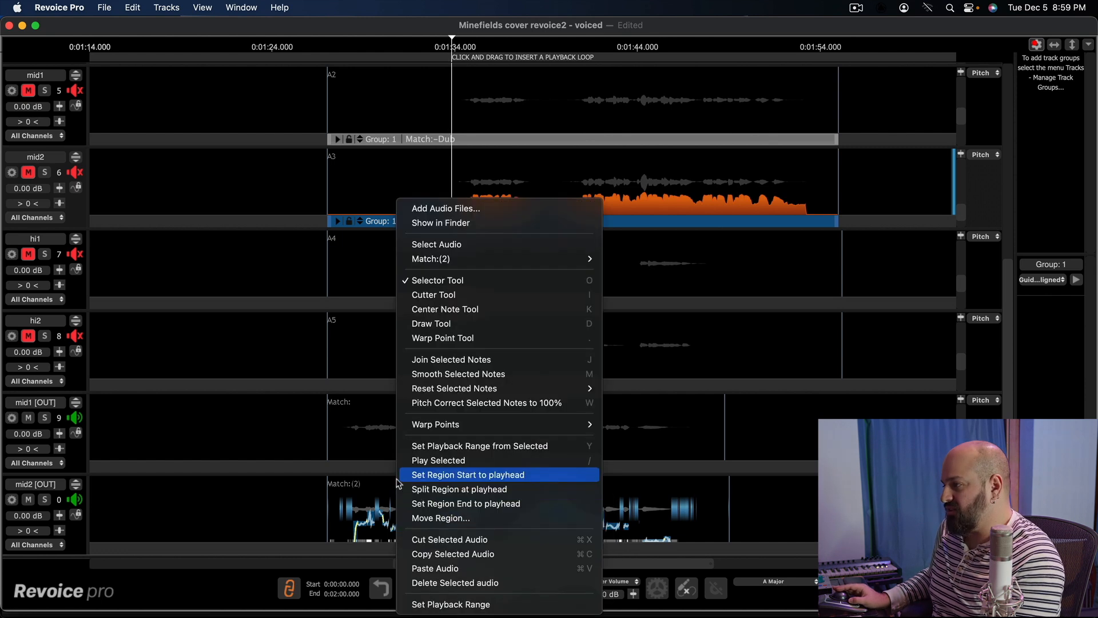
{"action": "mouse_move", "coordinate": [498, 261]}
{"action": "left_click", "coordinate": [680, 259]}
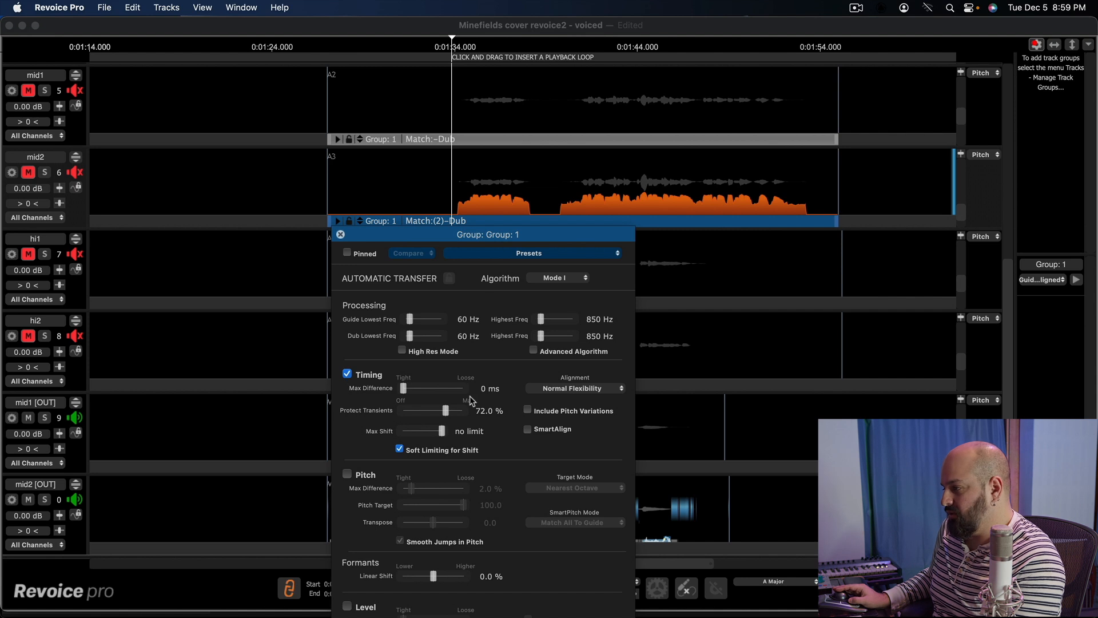
{"action": "left_click", "coordinate": [349, 476]}
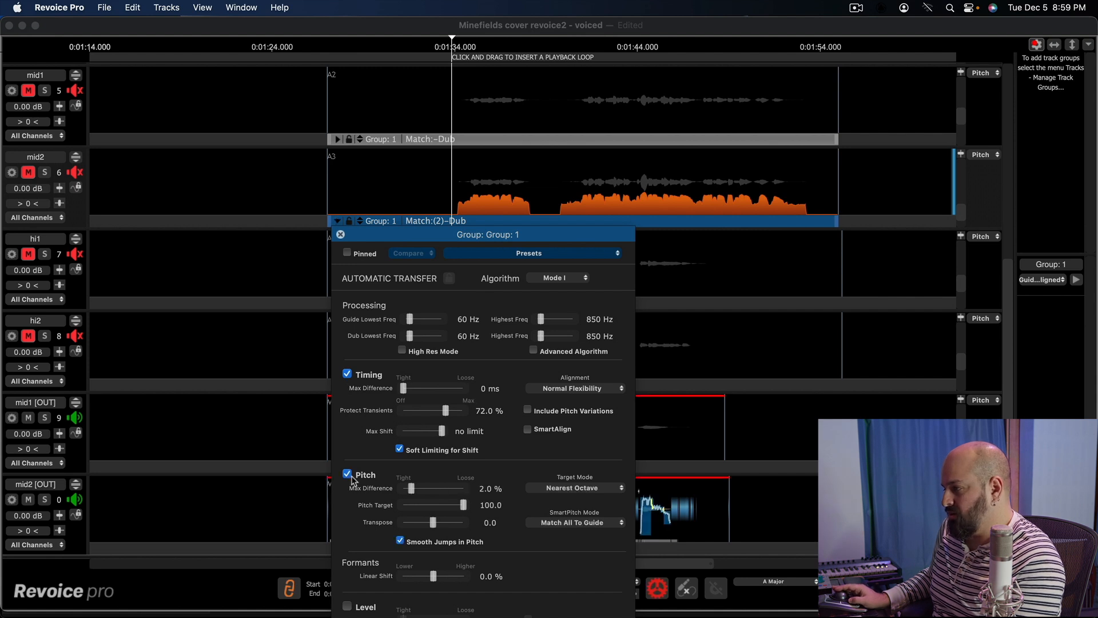
{"action": "left_click", "coordinate": [527, 429]}
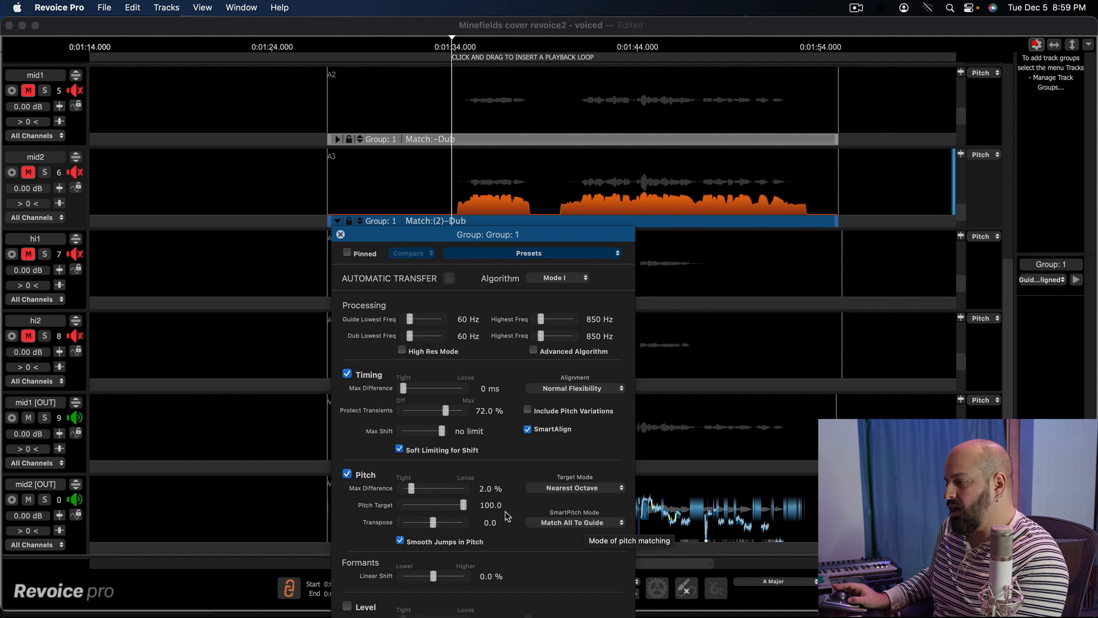
{"action": "left_click_drag", "start_coordinate": [434, 230], "coordinate": [365, 35]}
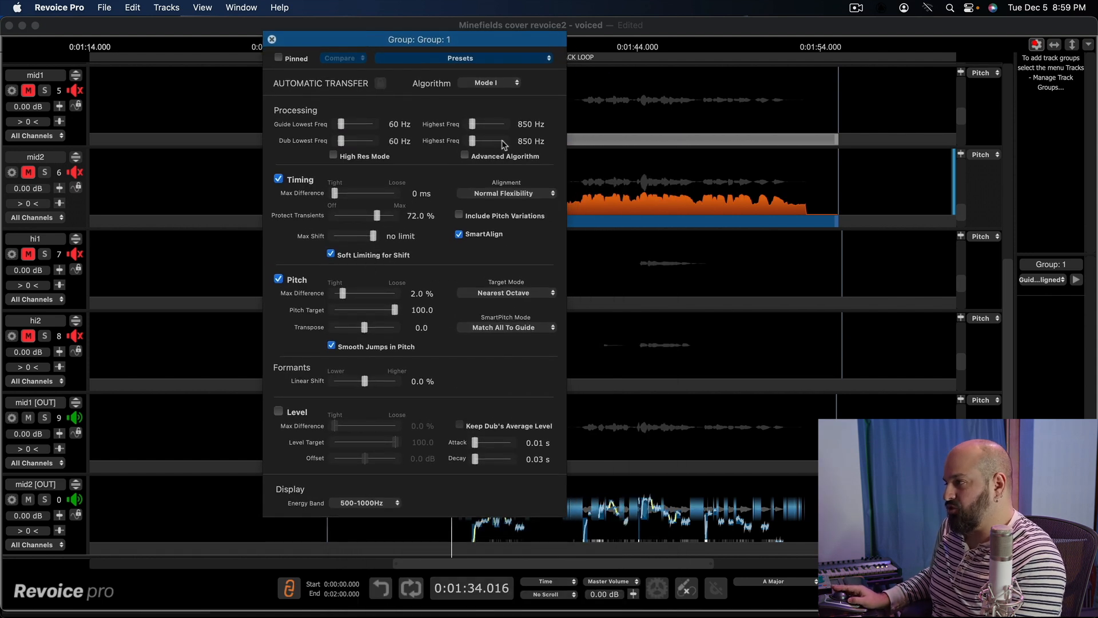
Step: Set the Group 1 match algorithm to Mode III and enable Level with 51.9 % max difference, 0.03 s attack and 0.10 s decay
{"action": "left_click", "coordinate": [493, 86]}
{"action": "left_click", "coordinate": [474, 110]}
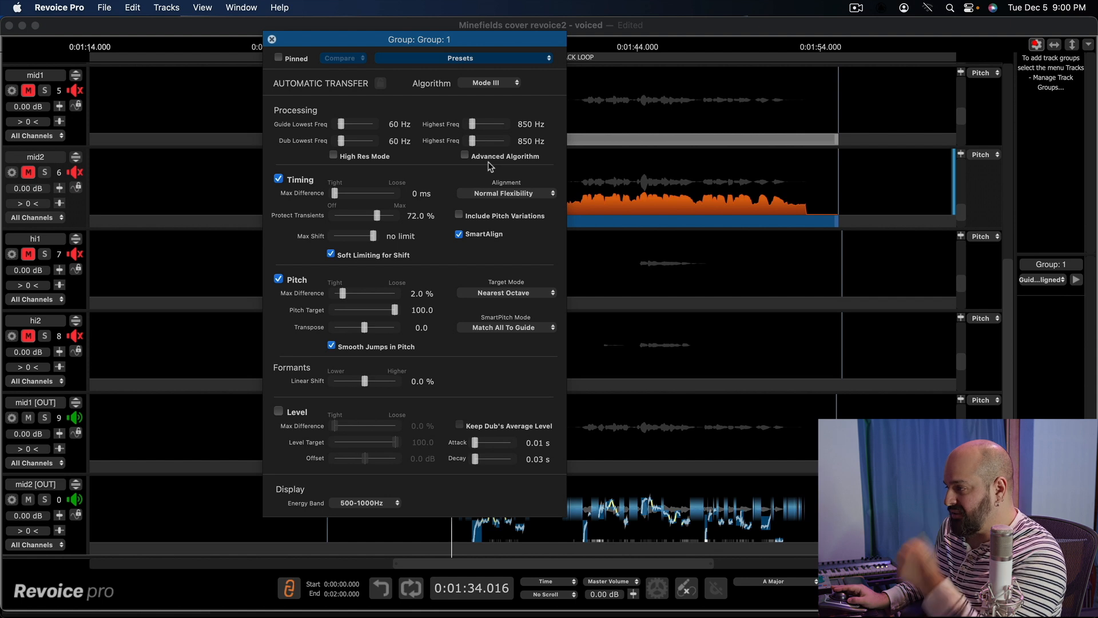
{"action": "left_click", "coordinate": [280, 411]}
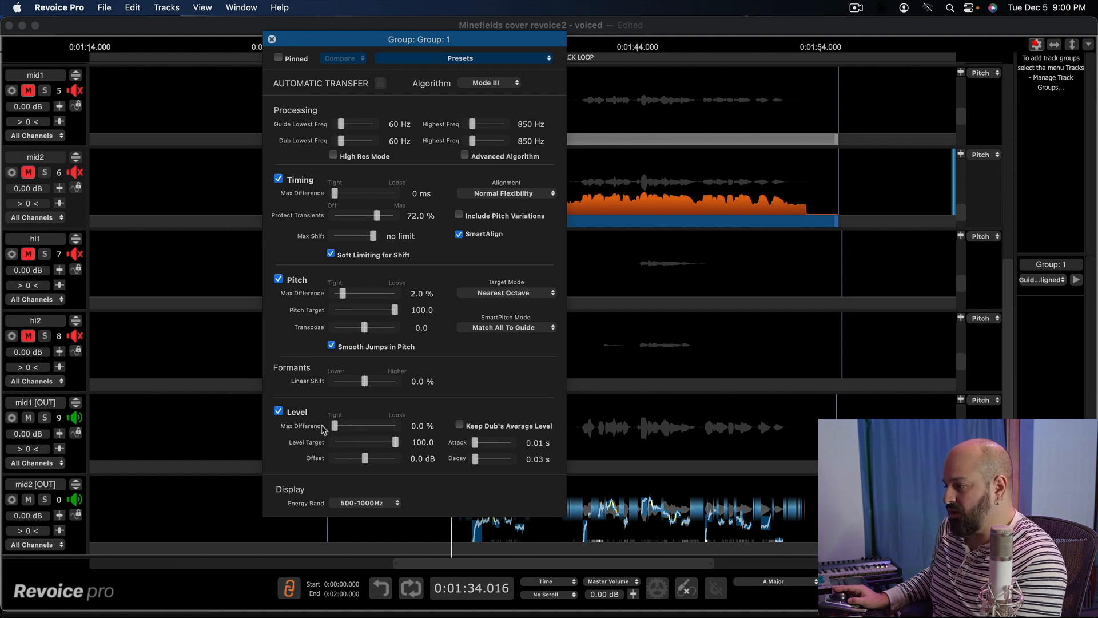
{"action": "left_click_drag", "start_coordinate": [334, 426], "coordinate": [364, 441]}
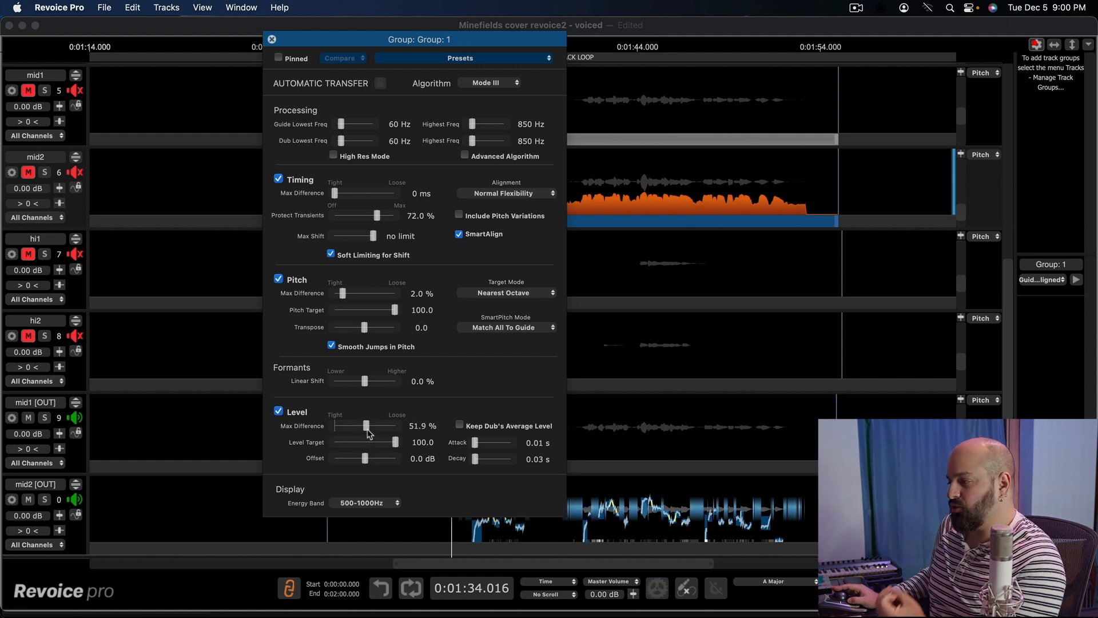
{"action": "left_click_drag", "start_coordinate": [476, 443], "coordinate": [476, 445]}
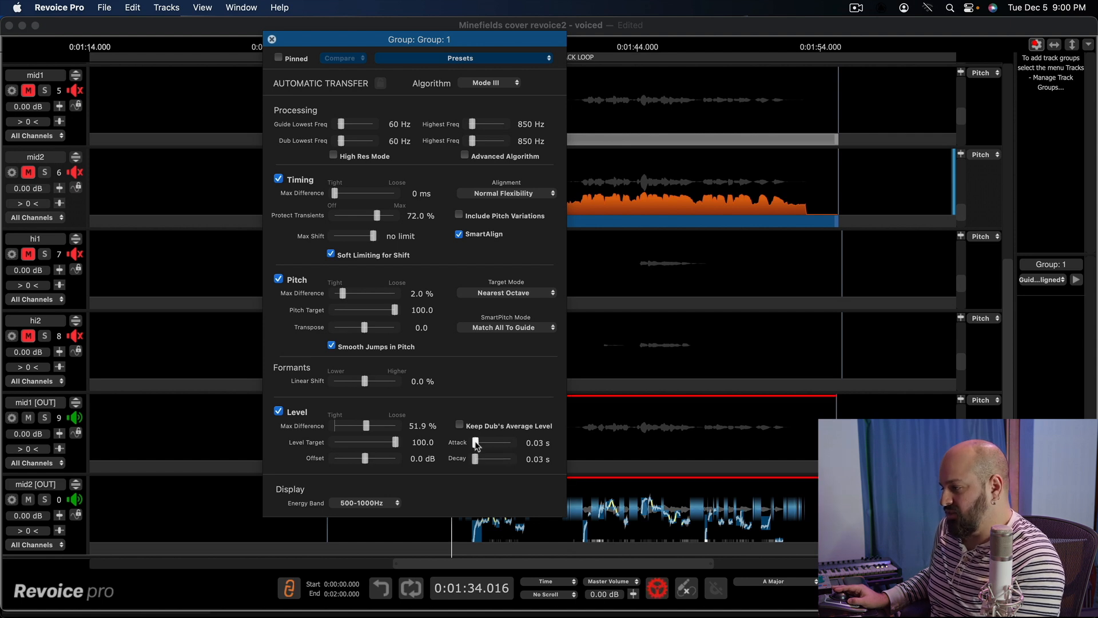
{"action": "left_click", "coordinate": [475, 458]}
{"action": "left_click_drag", "start_coordinate": [475, 460], "coordinate": [476, 461]}
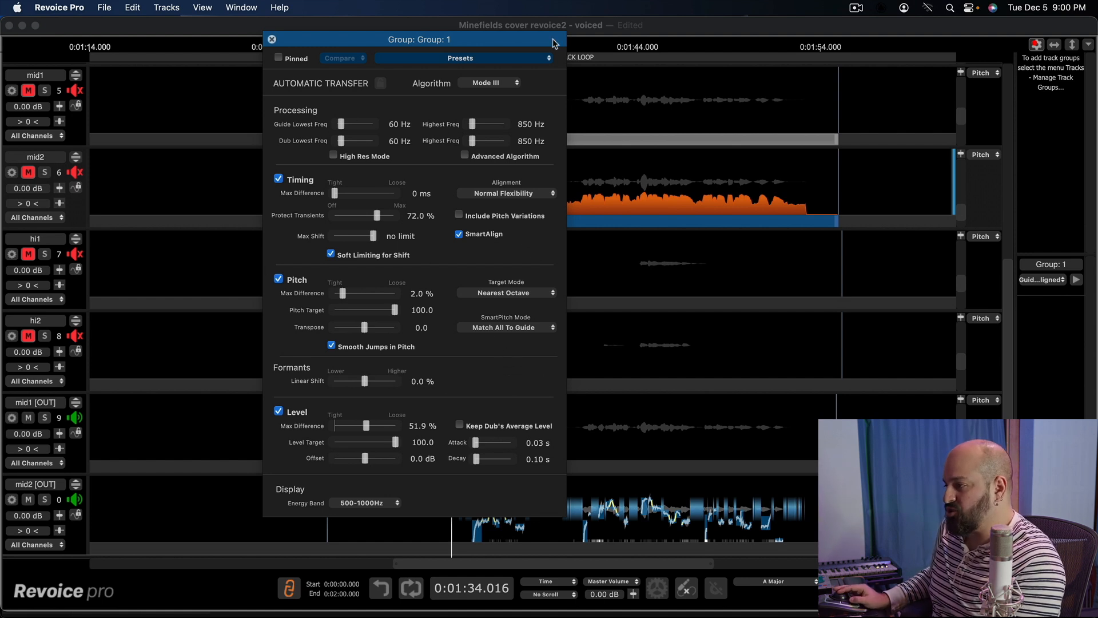
Step: Play back the matched vocals from about 0:01:33 to 0:01:52, and close the Group 1 settings window
{"action": "left_click_drag", "start_coordinate": [433, 39], "coordinate": [124, 37]}
{"action": "left_click", "coordinate": [433, 44]}
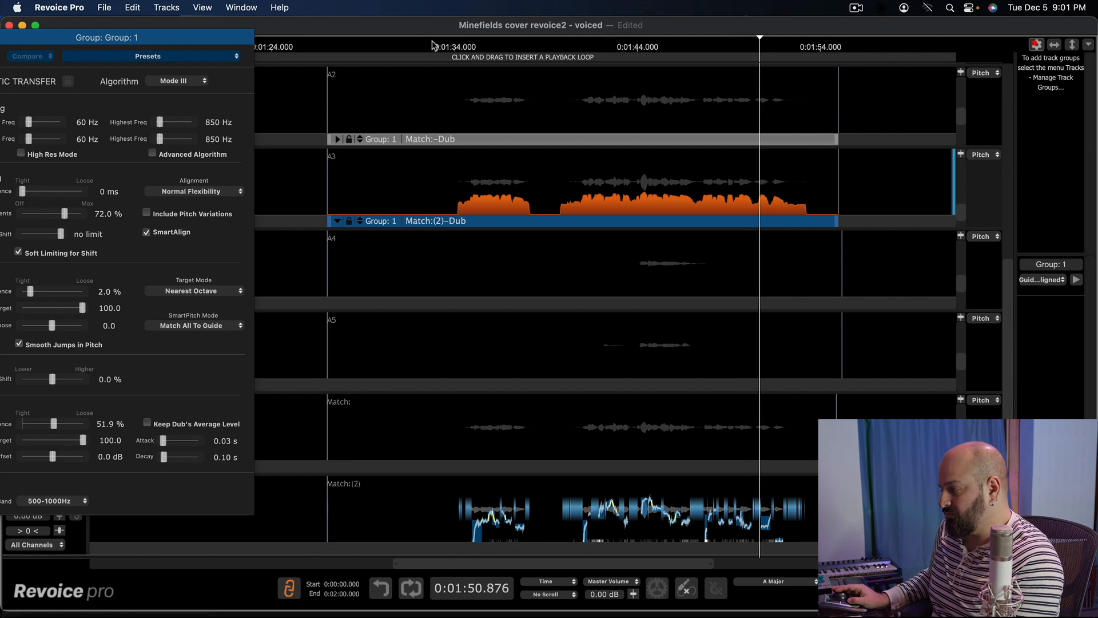
{"action": "key", "text": "space"}
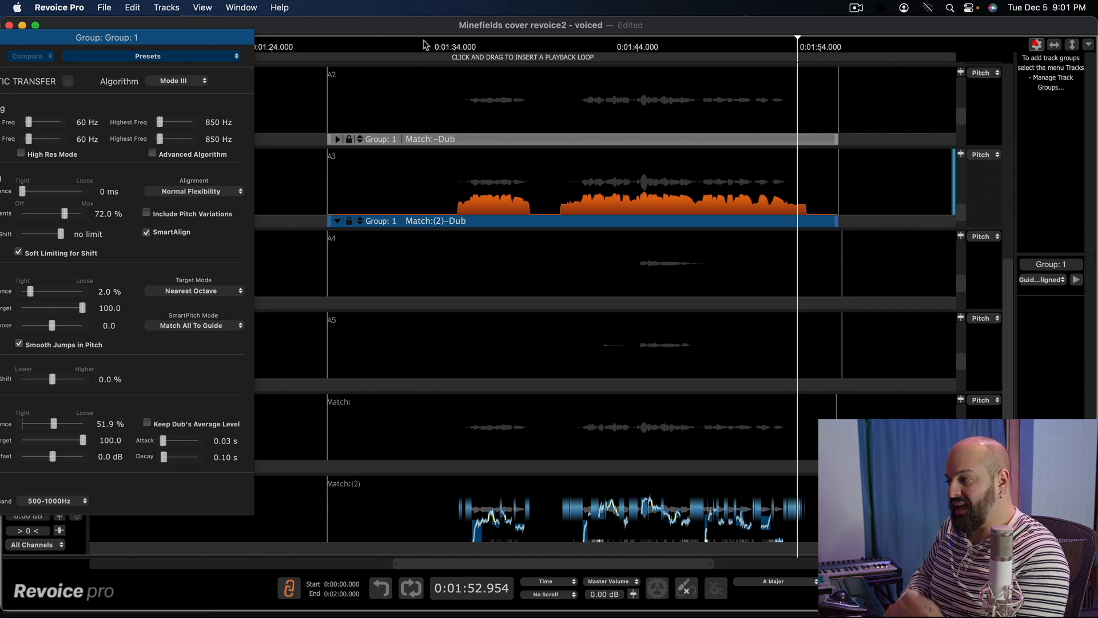
{"action": "left_click_drag", "start_coordinate": [198, 40], "coordinate": [448, 31]}
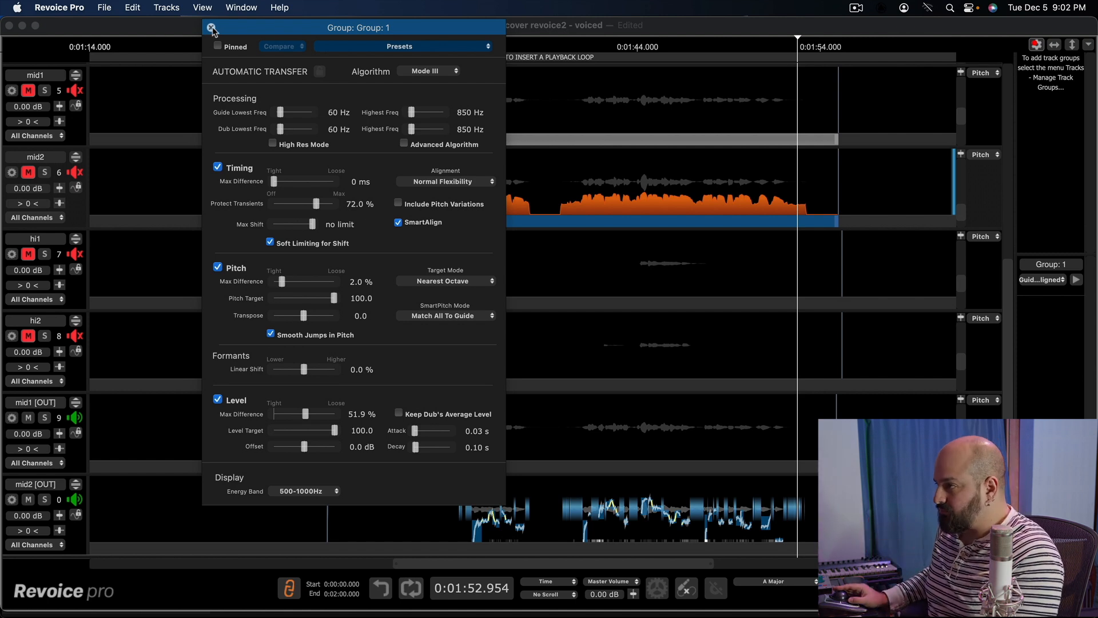
{"action": "left_click", "coordinate": [273, 144]}
{"action": "left_click", "coordinate": [404, 143]}
{"action": "left_click", "coordinate": [211, 28]}
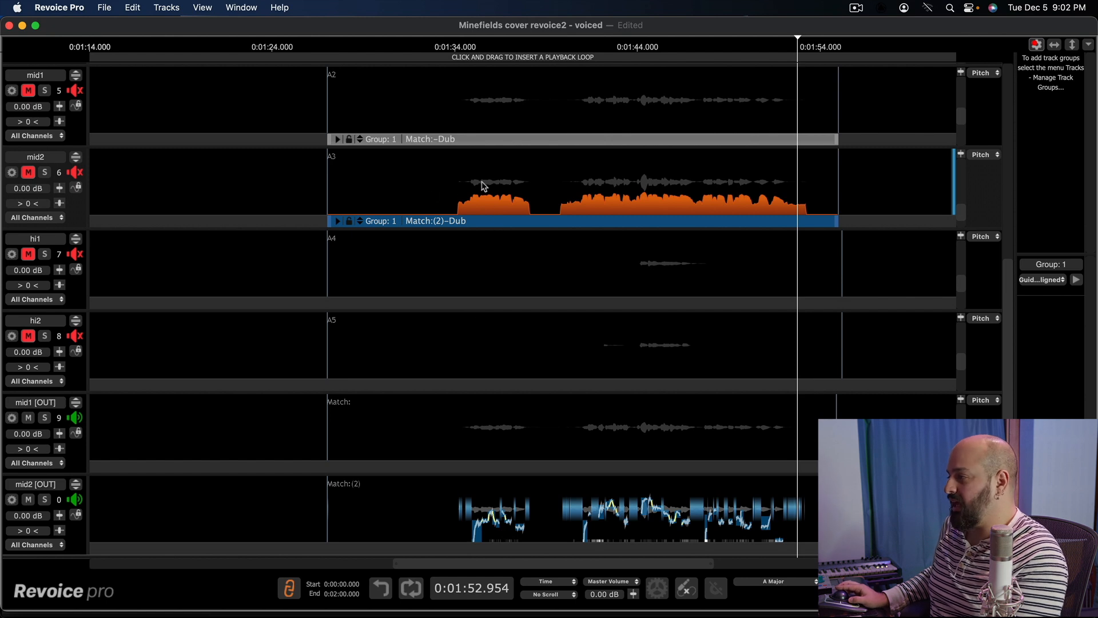
Step: Bring the LD track into view and select its adjusted audio with Select Audio
{"action": "left_click_drag", "start_coordinate": [1012, 289], "coordinate": [999, 55]}
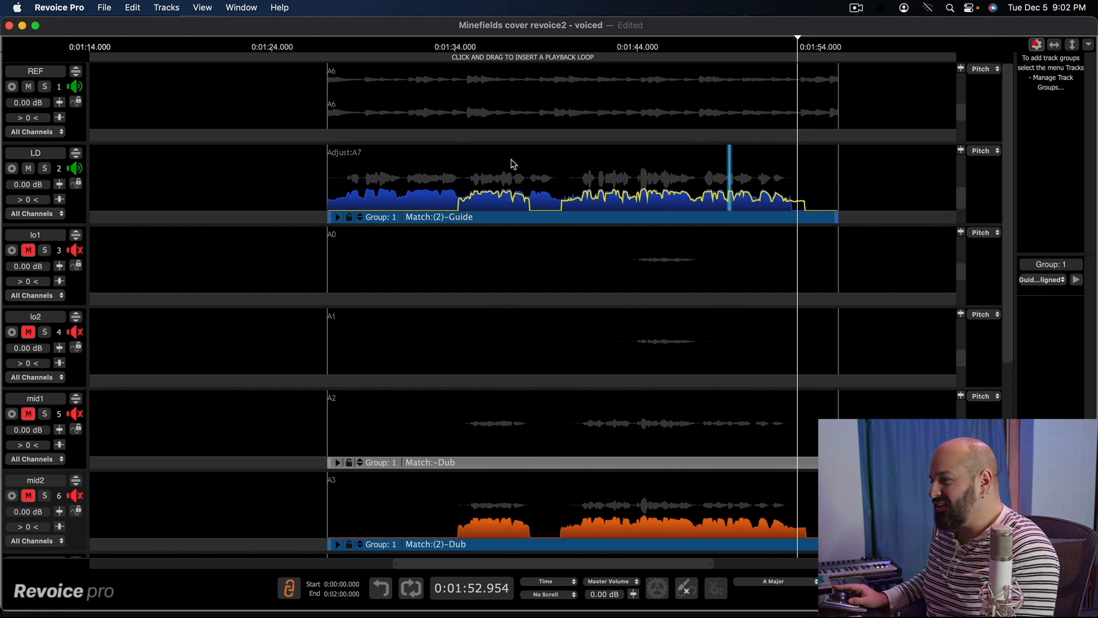
{"action": "right_click", "coordinate": [282, 171]}
{"action": "left_click", "coordinate": [417, 179]}
{"action": "right_click", "coordinate": [424, 174]}
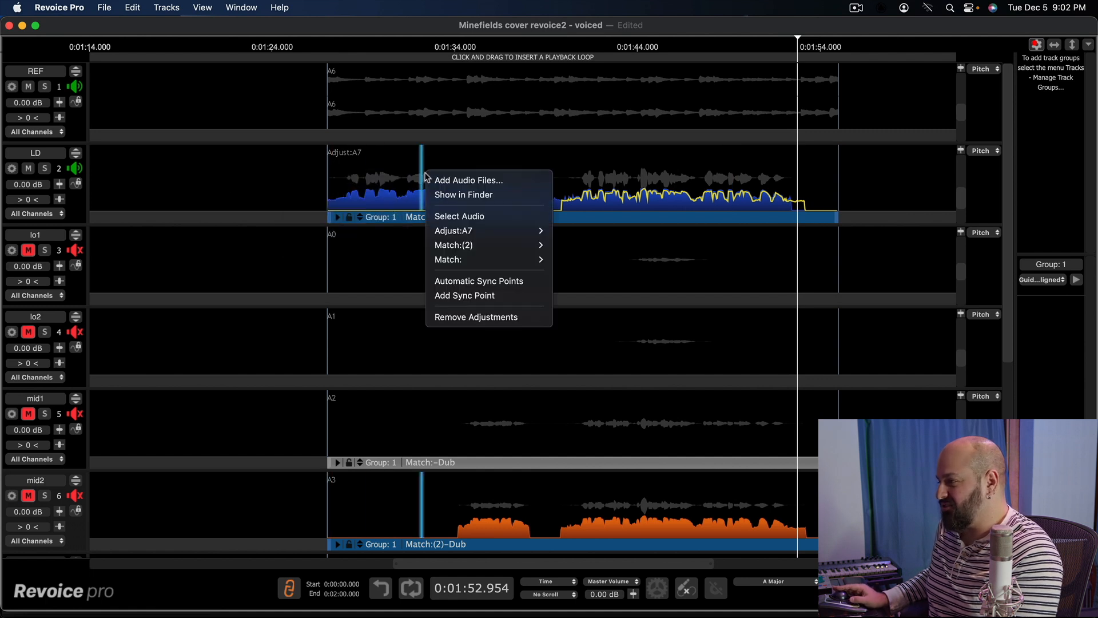
{"action": "left_click", "coordinate": [489, 215]}
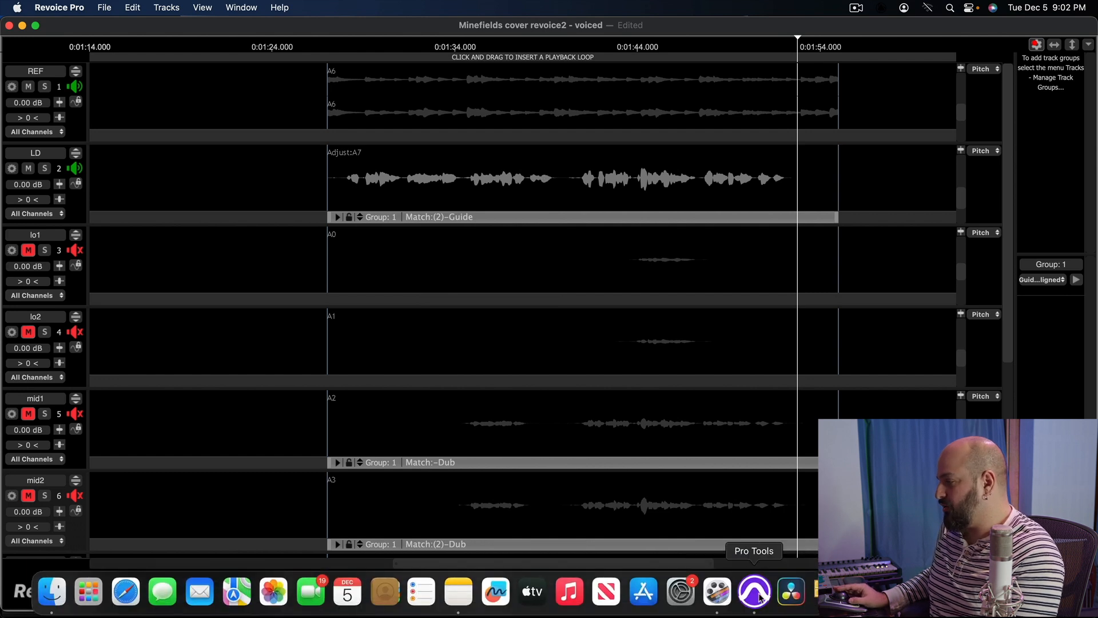
Step: Switch to Pro Tools, change the COMP LD track to its Revoice playlist and render the tuned lead vocal into it
{"action": "left_click", "coordinate": [756, 605]}
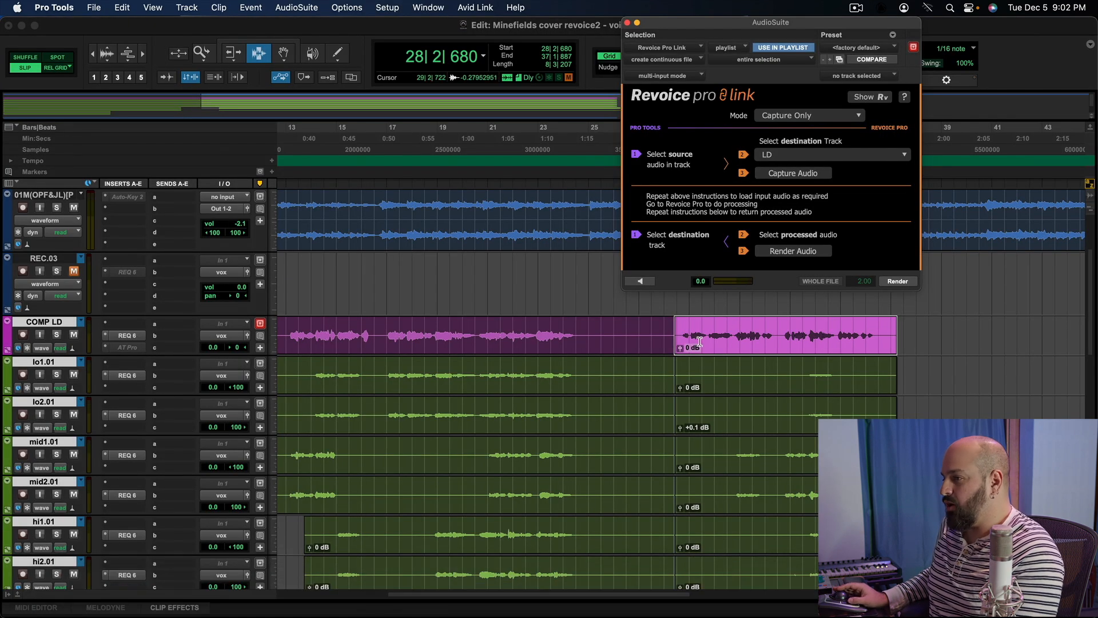
{"action": "left_click", "coordinate": [81, 322]}
{"action": "left_click", "coordinate": [131, 321]}
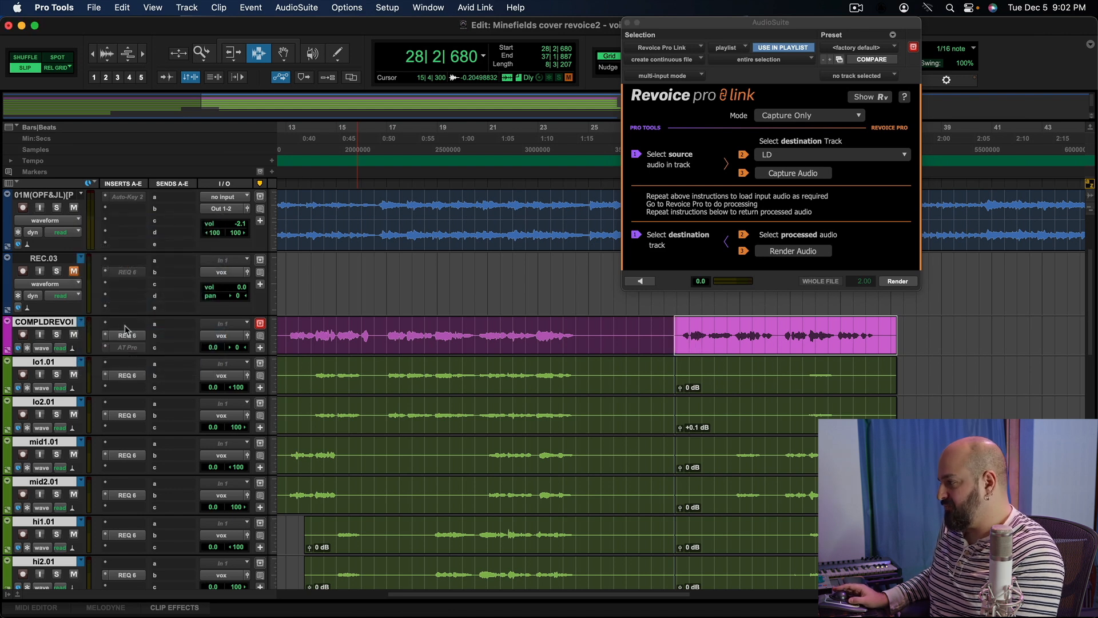
{"action": "left_click", "coordinate": [798, 253]}
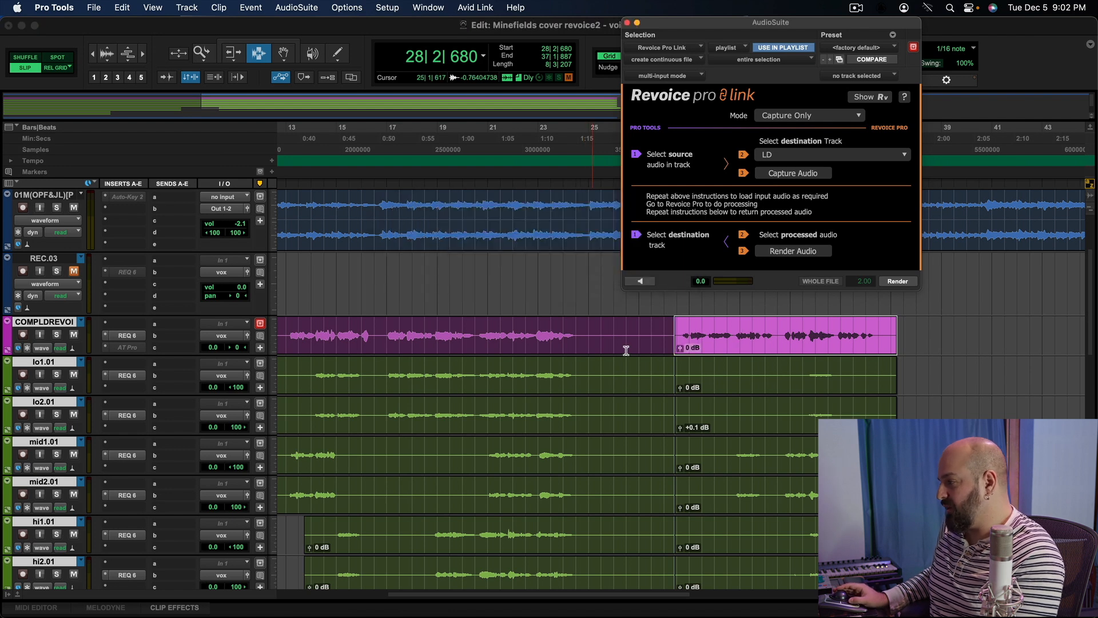
Step: Select the last mid1.01 clip in Pro Tools, and switch to Revoice Pro to select the audio of mid1 [OUT]
{"action": "scroll", "coordinate": [802, 417], "scroll_direction": "down", "scroll_amount": 3}
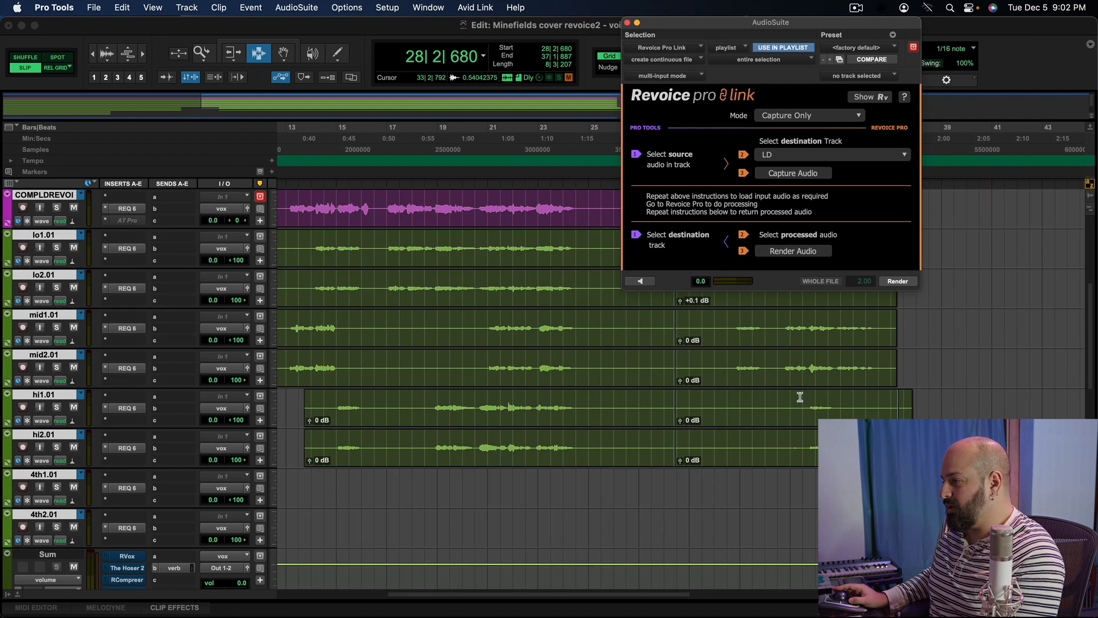
{"action": "left_click", "coordinate": [779, 331]}
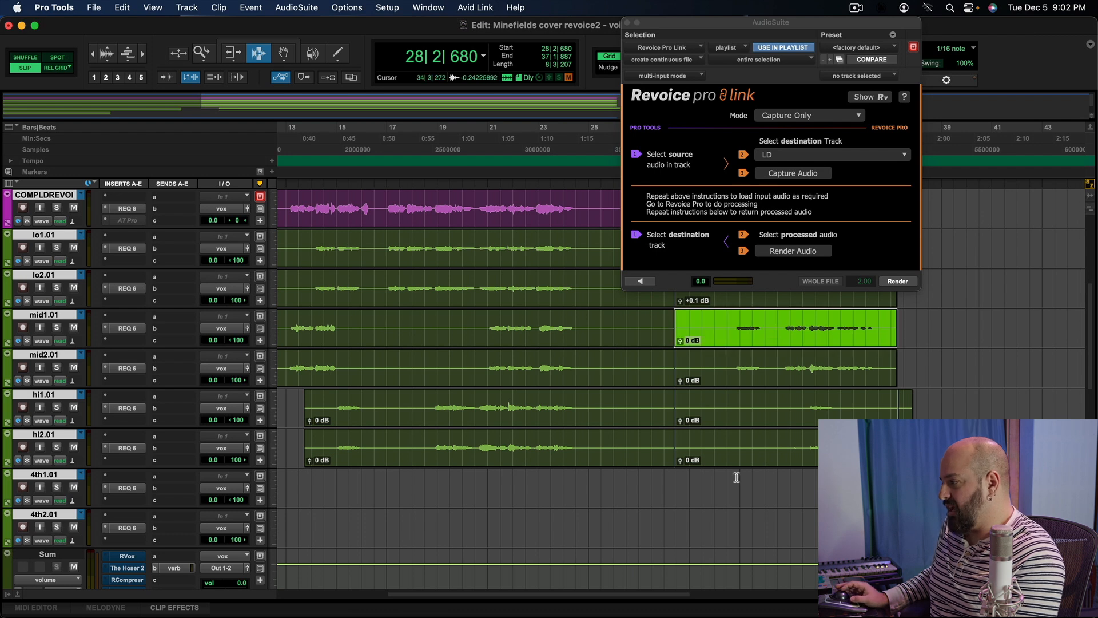
{"action": "mouse_move", "coordinate": [918, 617]}
{"action": "left_click", "coordinate": [755, 592]}
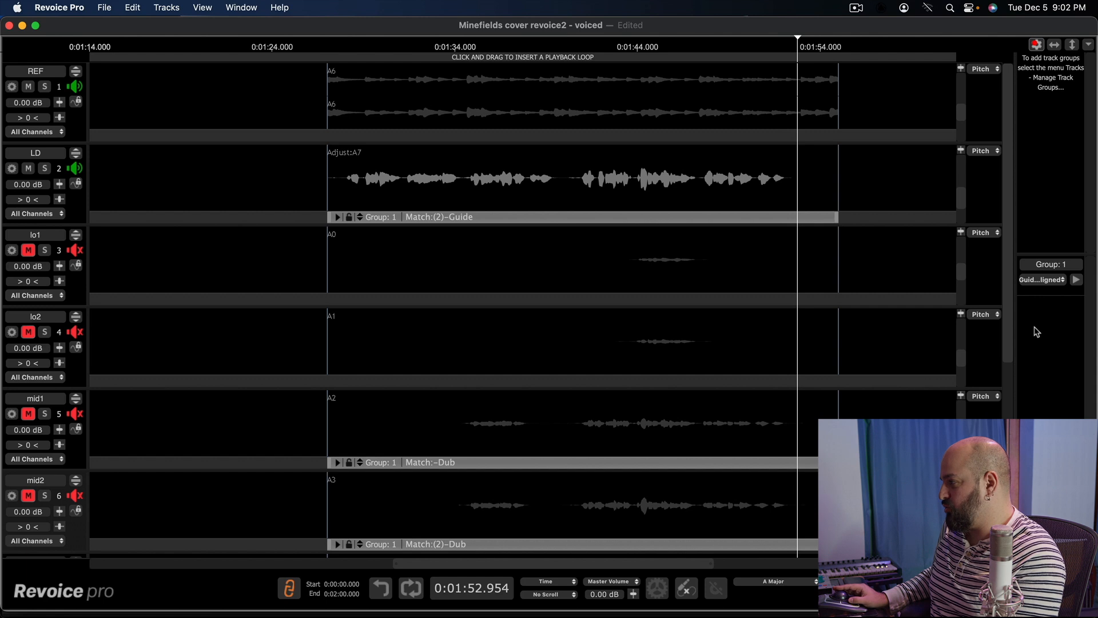
{"action": "left_click_drag", "start_coordinate": [1012, 323], "coordinate": [1012, 523]}
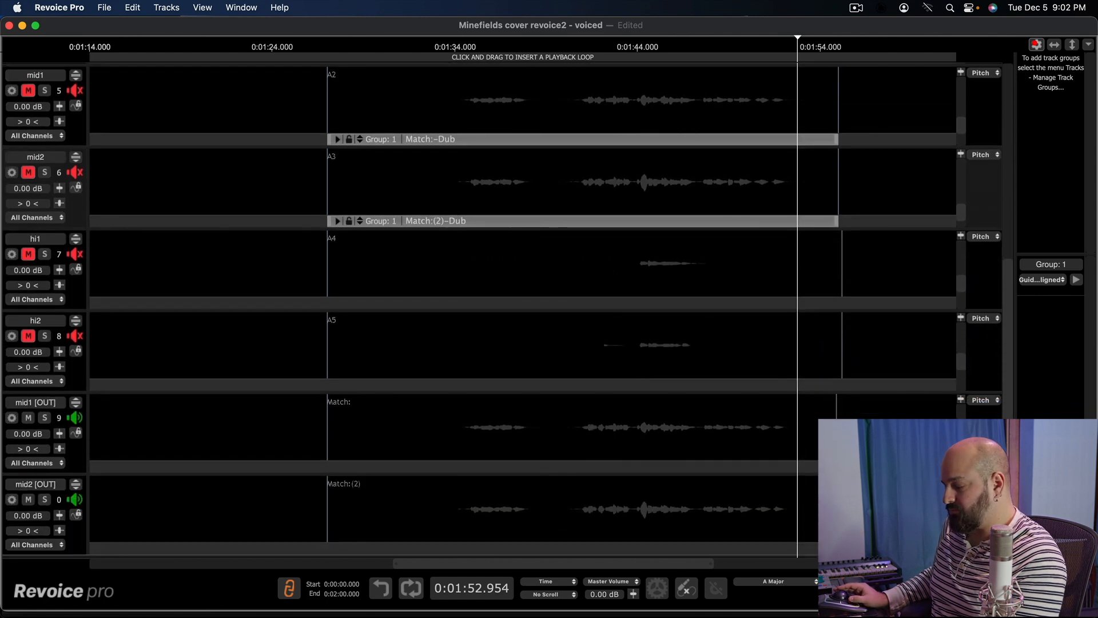
{"action": "left_click", "coordinate": [683, 439]}
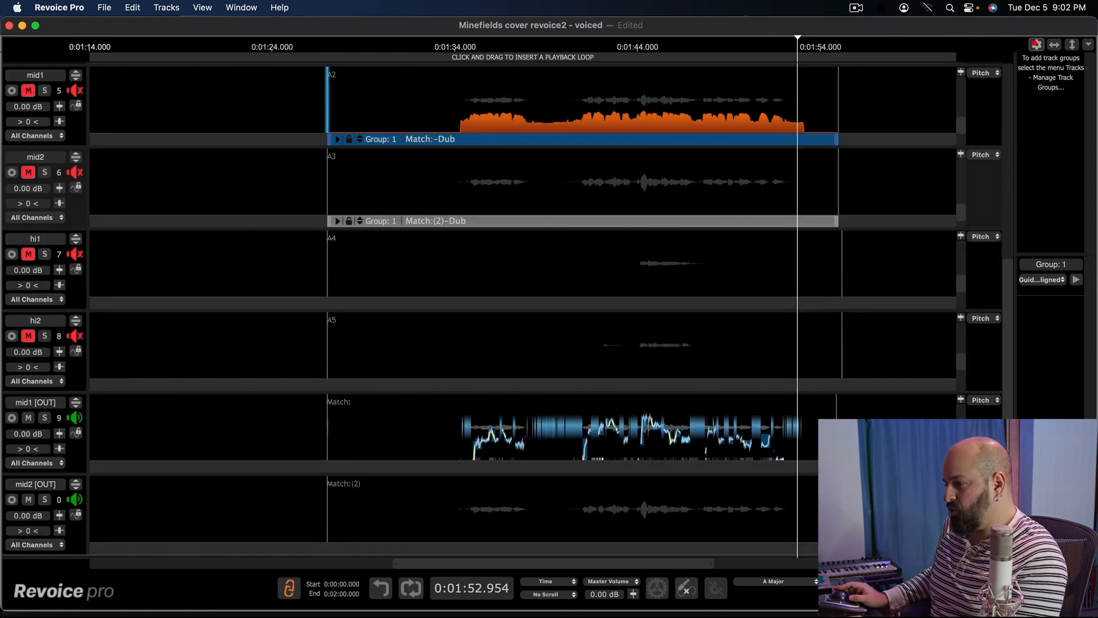
Step: Switch to Pro Tools, change the mid1.01 track to its mid1 playlist and render the processed audio into it
{"action": "mouse_move", "coordinate": [785, 604]}
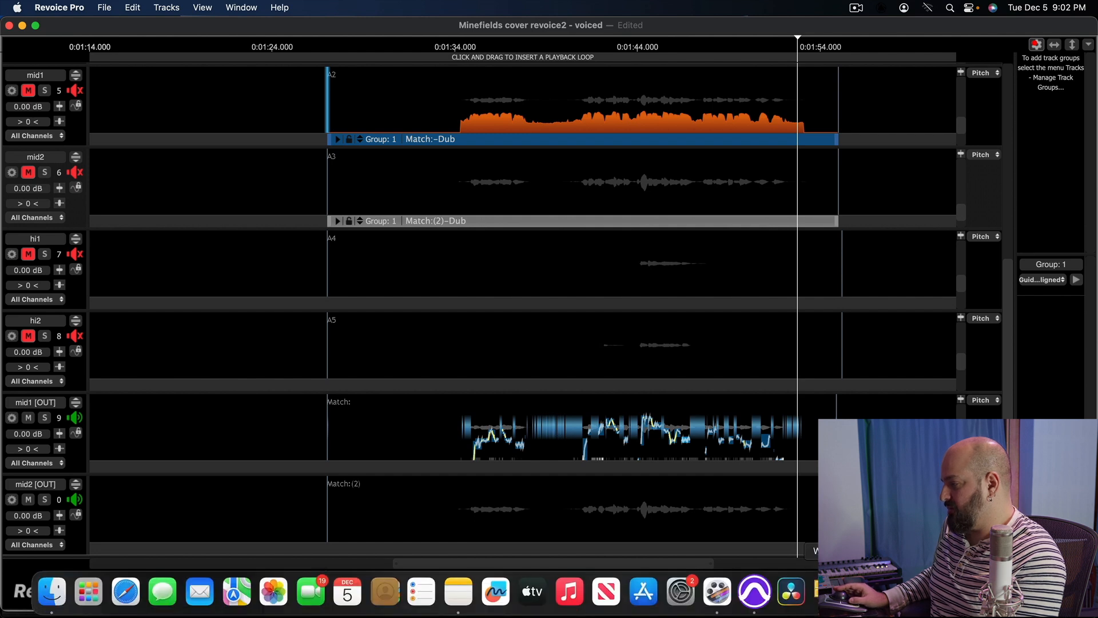
{"action": "left_click", "coordinate": [756, 594]}
{"action": "left_click", "coordinate": [896, 282]}
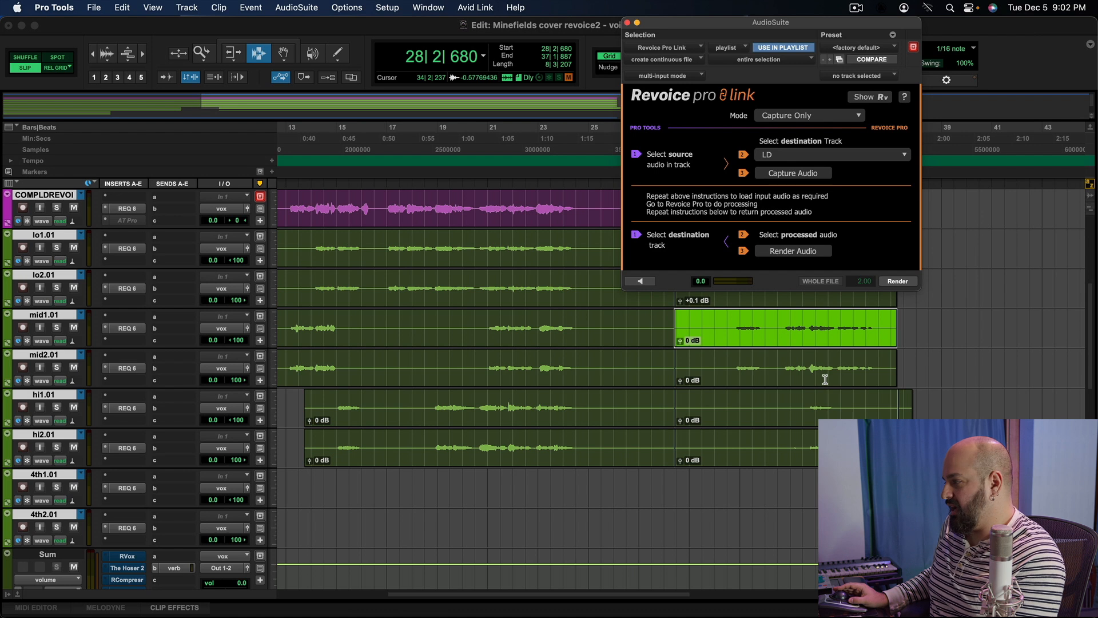
{"action": "left_click", "coordinate": [81, 314]}
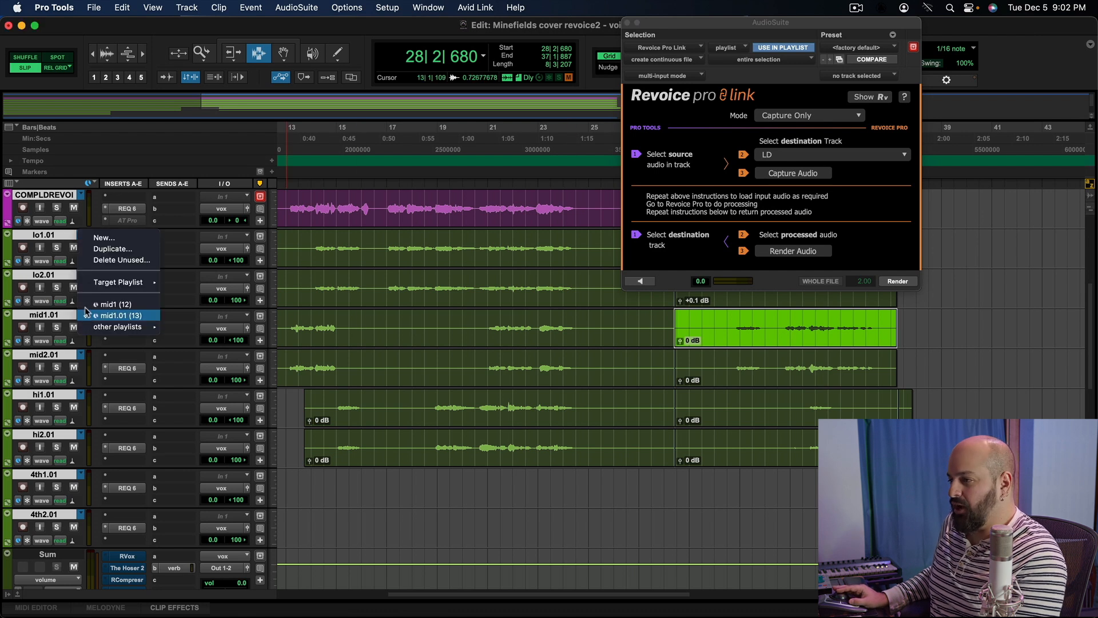
{"action": "left_click", "coordinate": [91, 312]}
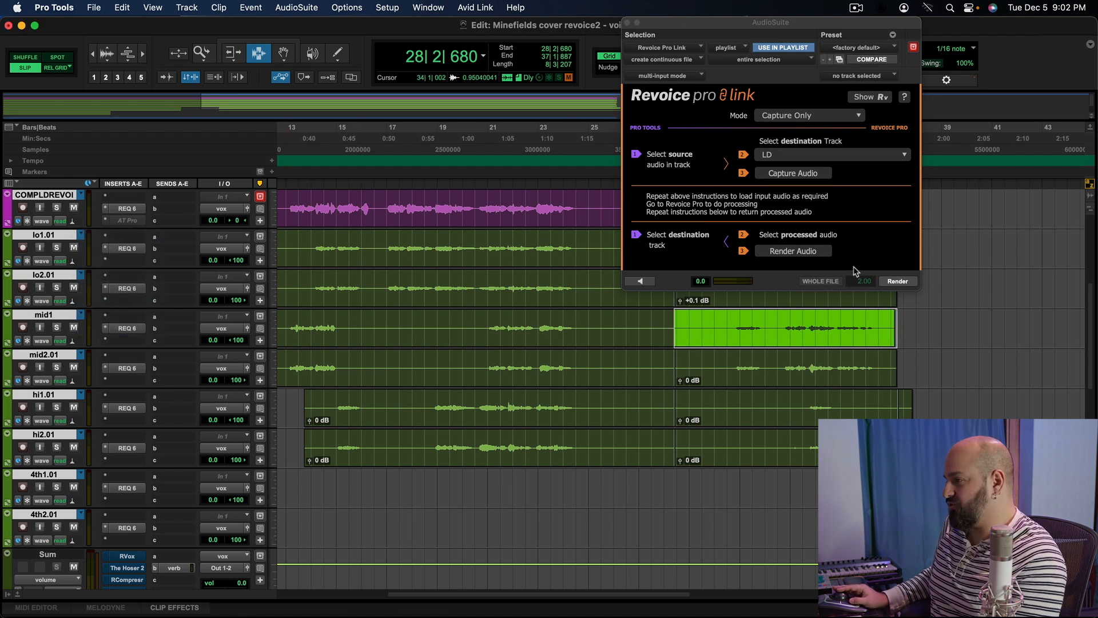
{"action": "left_click", "coordinate": [898, 280]}
Step: Select the last mid2.01 clip in Pro Tools, and switch to Revoice Pro to select the audio of mid2 [OUT]
{"action": "left_click", "coordinate": [827, 381]}
{"action": "double_click", "coordinate": [827, 381]}
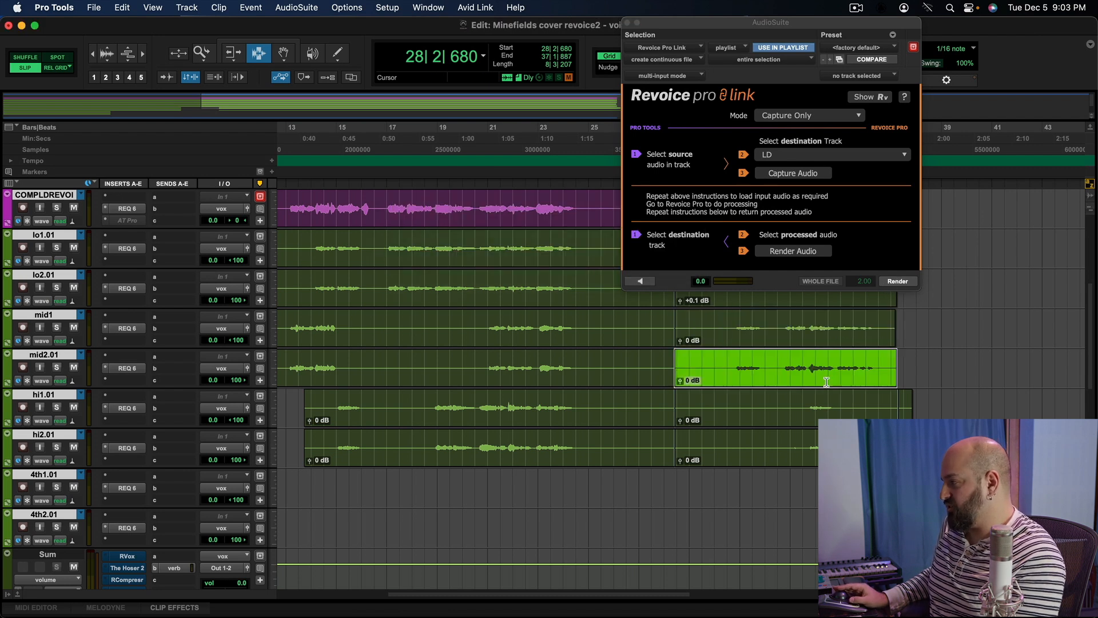
{"action": "left_click", "coordinate": [865, 591]}
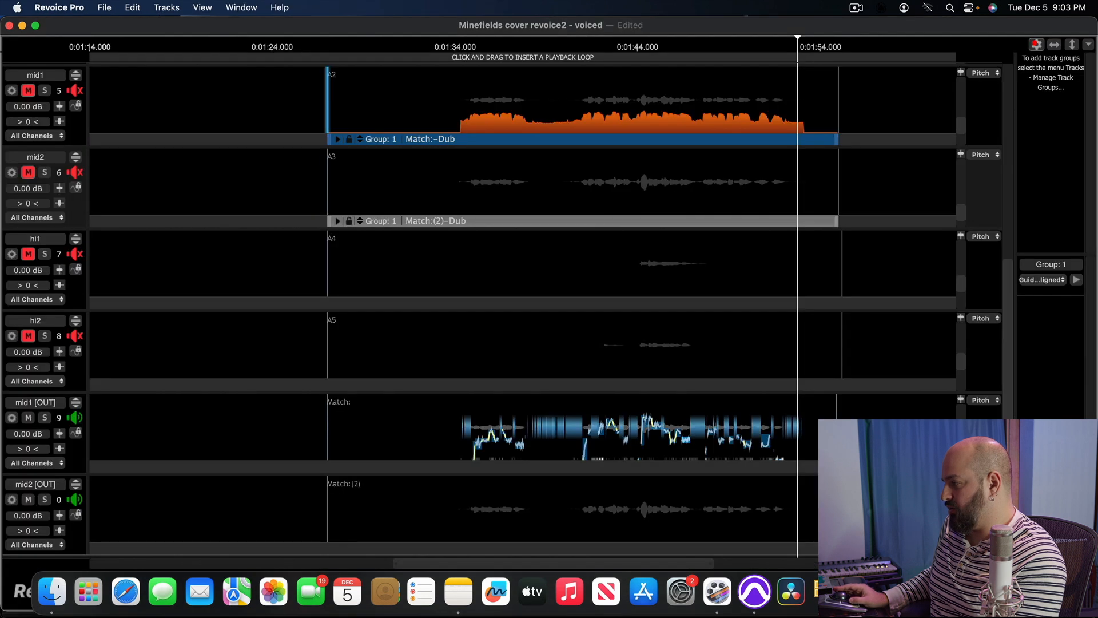
{"action": "left_click", "coordinate": [679, 514]}
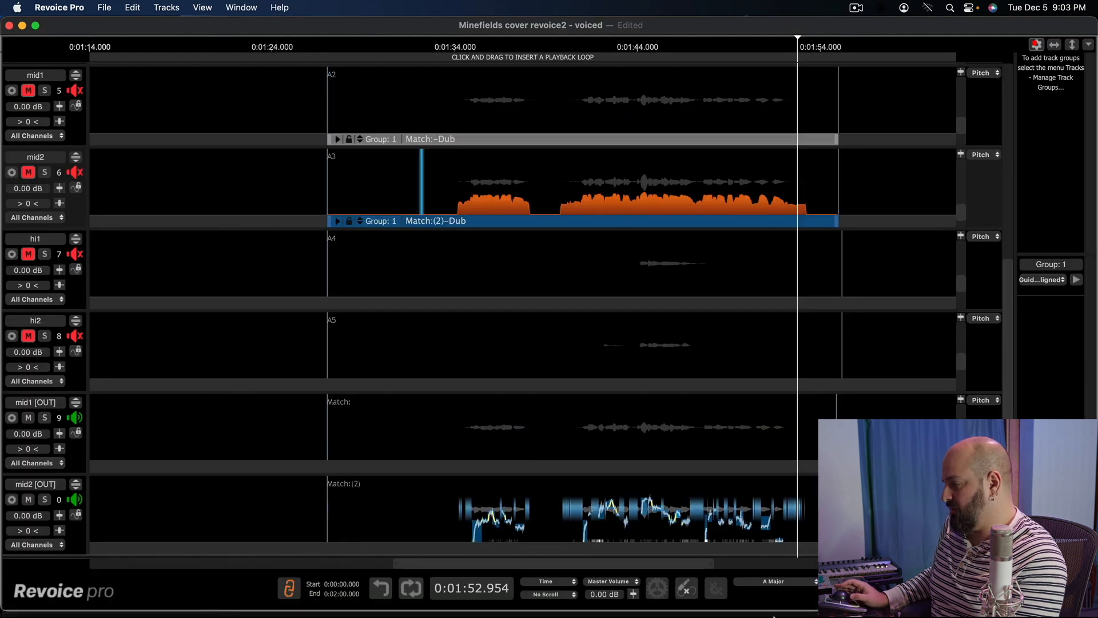
Step: Switch to Pro Tools, change the mid2.01 track to its mid2 playlist and render the processed audio into it
{"action": "mouse_move", "coordinate": [828, 614]}
{"action": "left_click", "coordinate": [761, 598]}
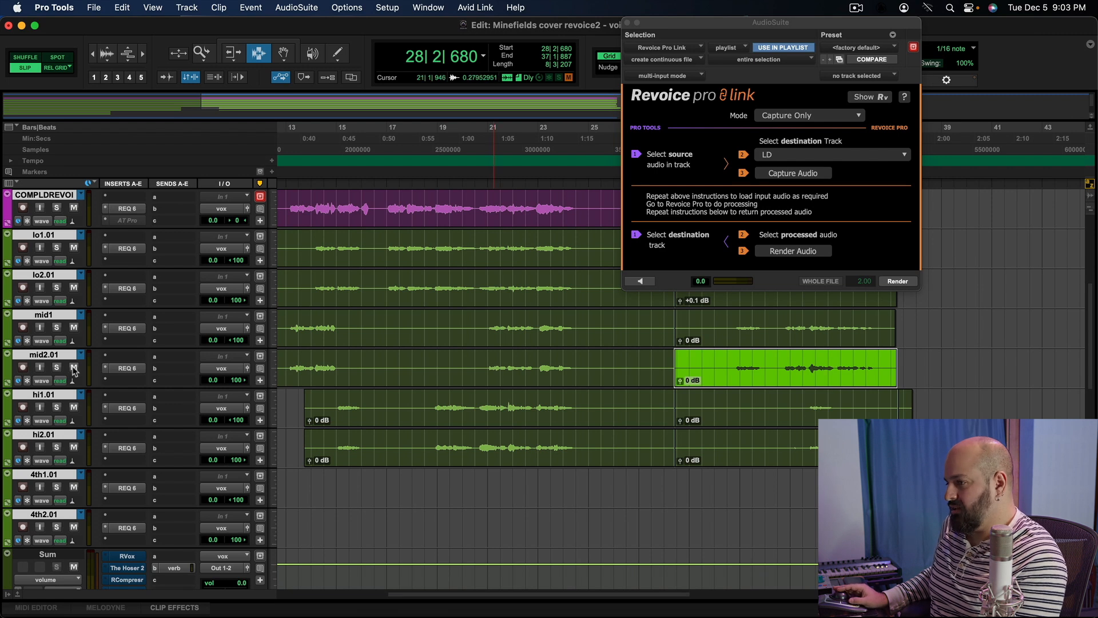
{"action": "left_click", "coordinate": [81, 355]}
{"action": "left_click", "coordinate": [98, 350]}
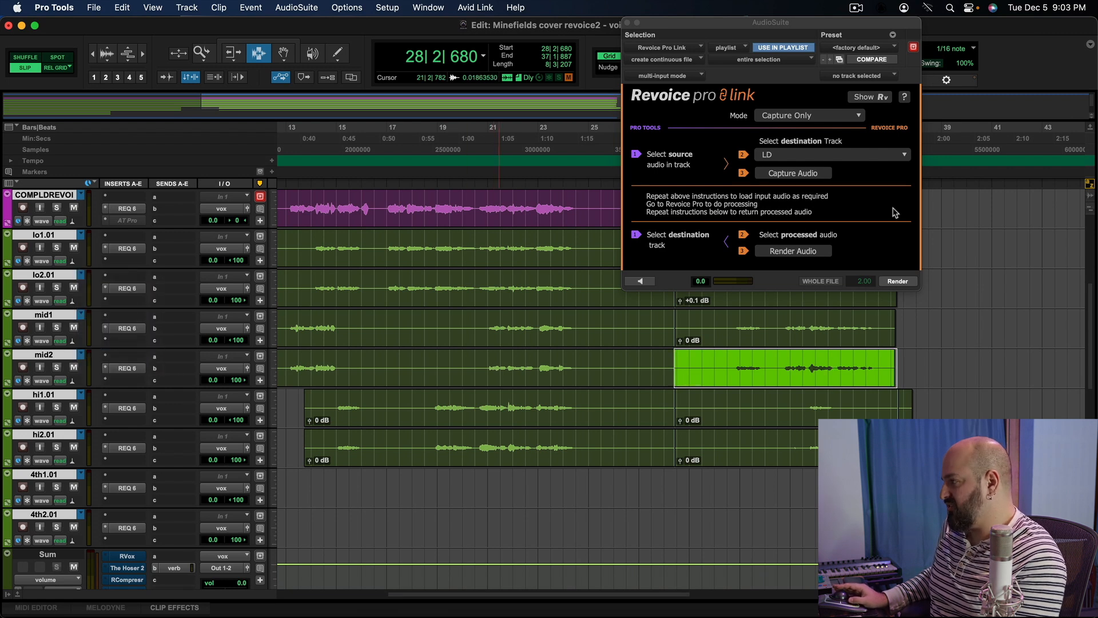
{"action": "left_click", "coordinate": [812, 256]}
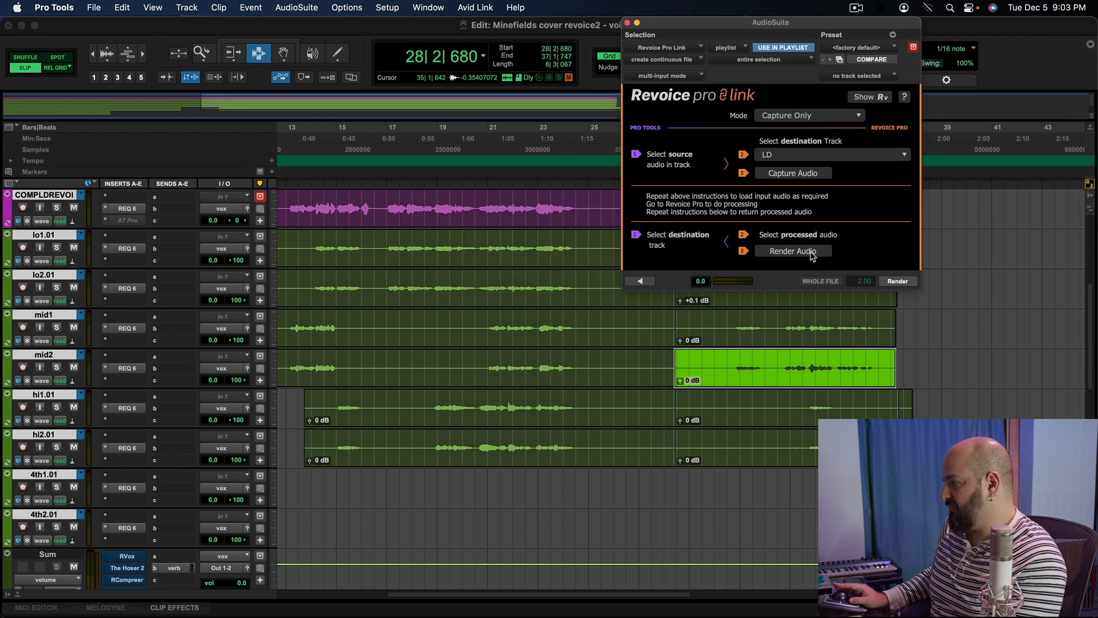
Step: Place the edit cursor on the mid2 track at 32|3|387, just before its second phrase
{"action": "left_click", "coordinate": [801, 370]}
{"action": "key", "text": "super+bracketright"}
{"action": "key", "text": "super+bracketright"}
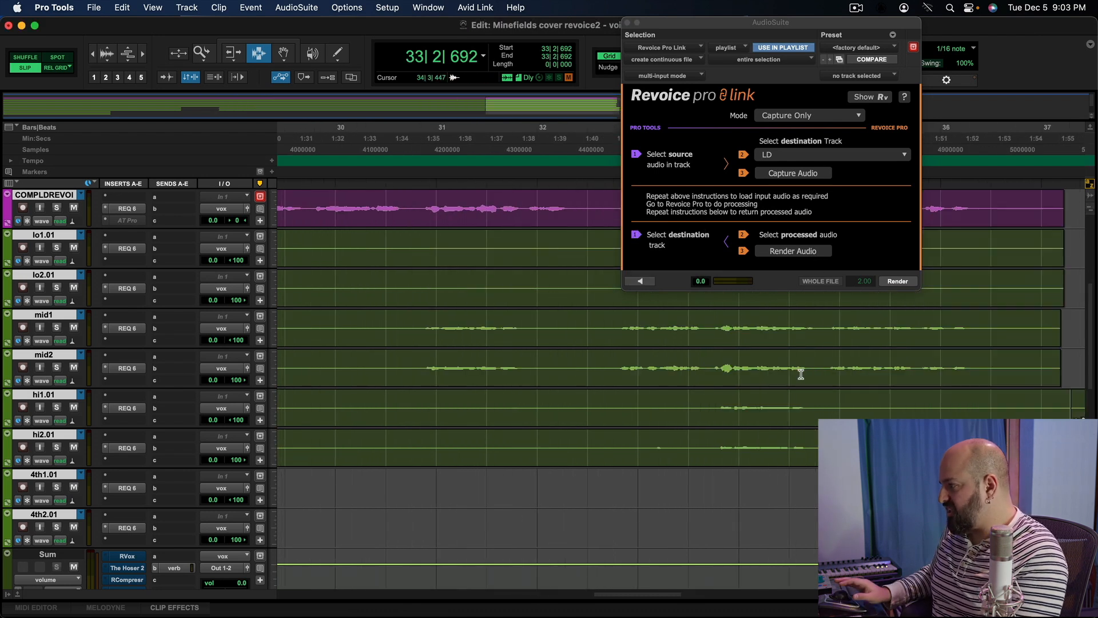
{"action": "left_click", "coordinate": [597, 373]}
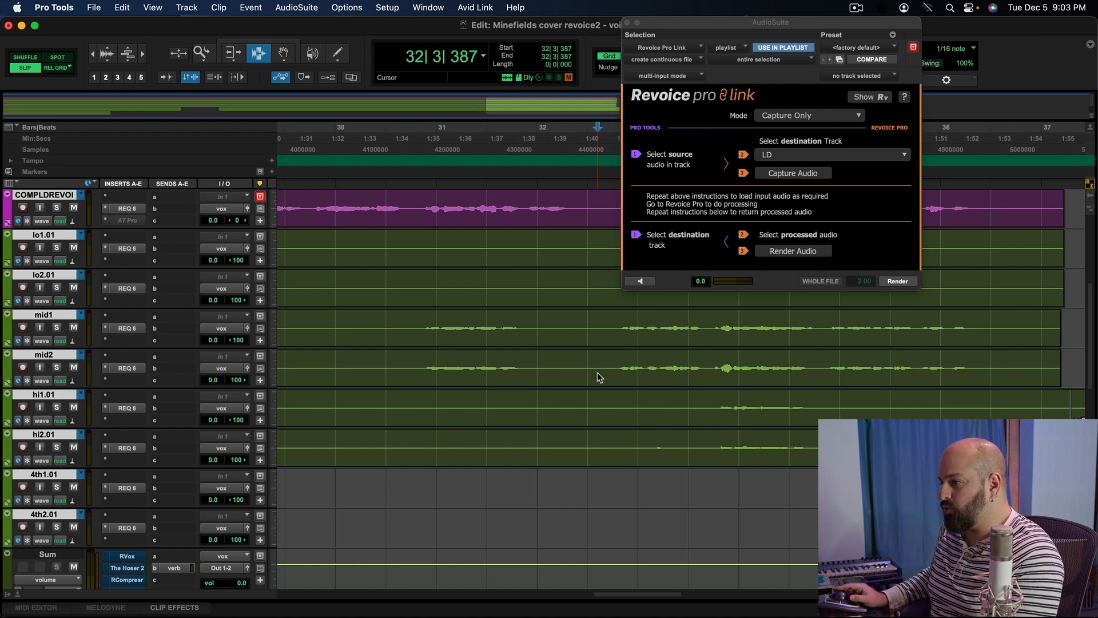
Step: Mute the hi1.01, hi2.01, lo1.01 and lo2.01 backing vocal tracks
{"action": "left_click", "coordinate": [74, 407]}
{"action": "left_click", "coordinate": [74, 447]}
{"action": "scroll", "coordinate": [85, 452], "scroll_direction": "up", "scroll_amount": 3}
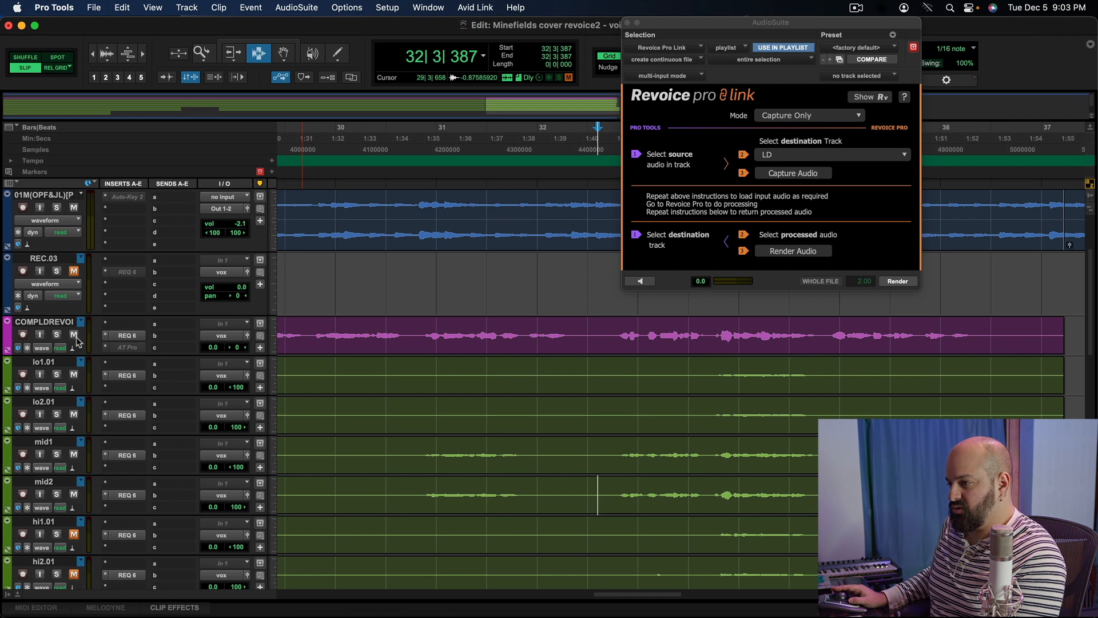
{"action": "left_click", "coordinate": [74, 374]}
{"action": "left_click", "coordinate": [74, 414]}
{"action": "scroll", "coordinate": [268, 475], "scroll_direction": "down", "scroll_amount": 3}
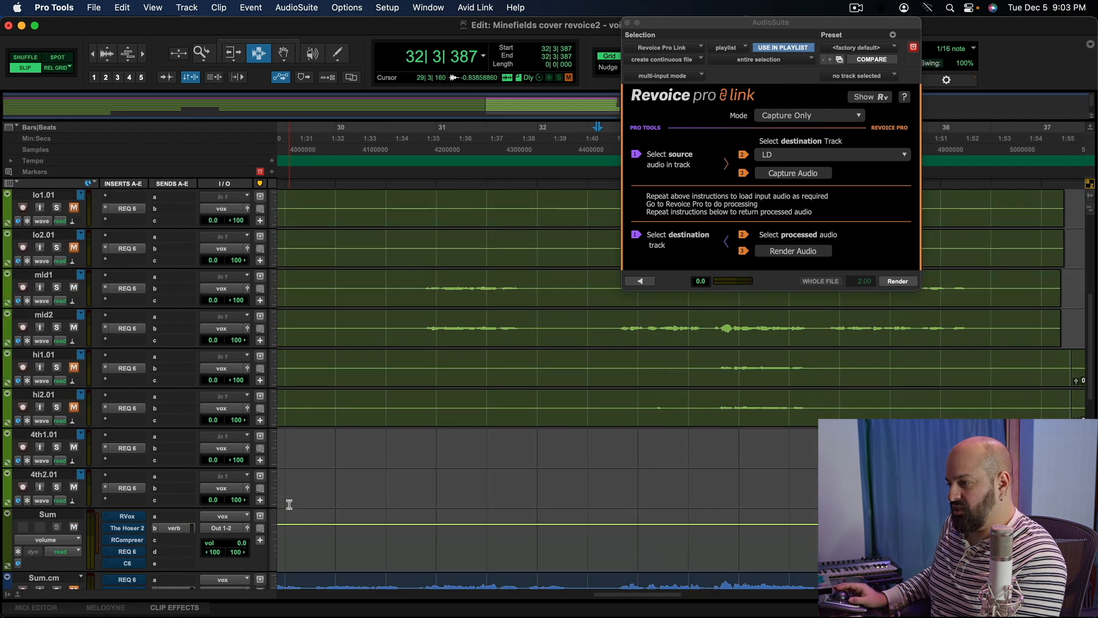
{"action": "scroll", "coordinate": [243, 485], "scroll_direction": "down", "scroll_amount": 3}
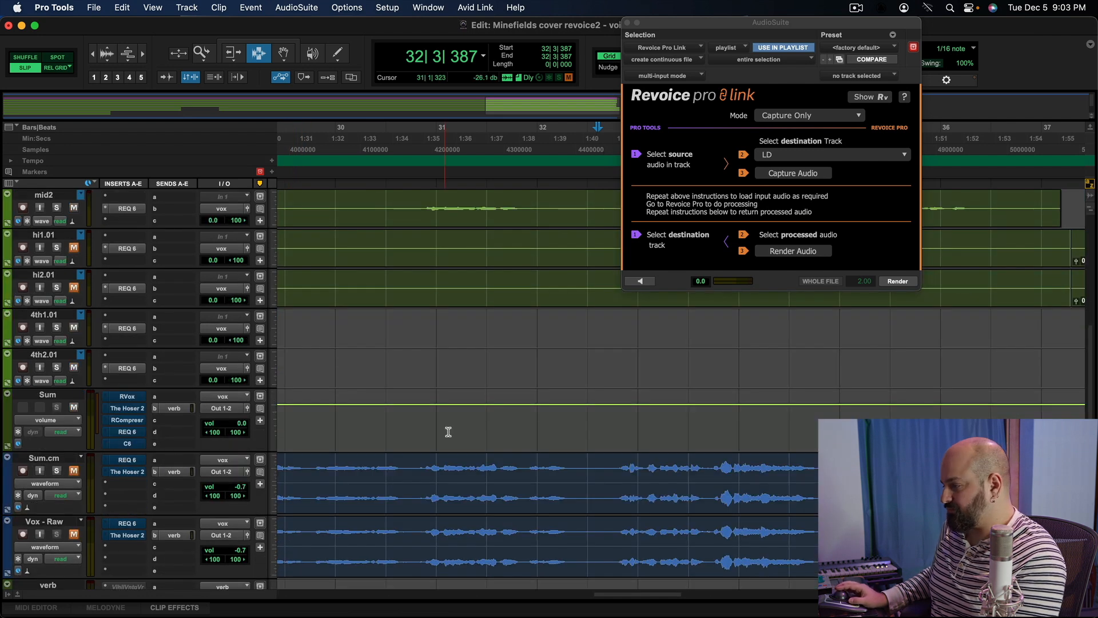
Step: Play the second phrase from 32|3|387 twice to hear the mid1 and mid2 playlists against the lead vocal
{"action": "scroll", "coordinate": [449, 432], "scroll_direction": "up", "scroll_amount": 5}
{"action": "key", "text": "space"}
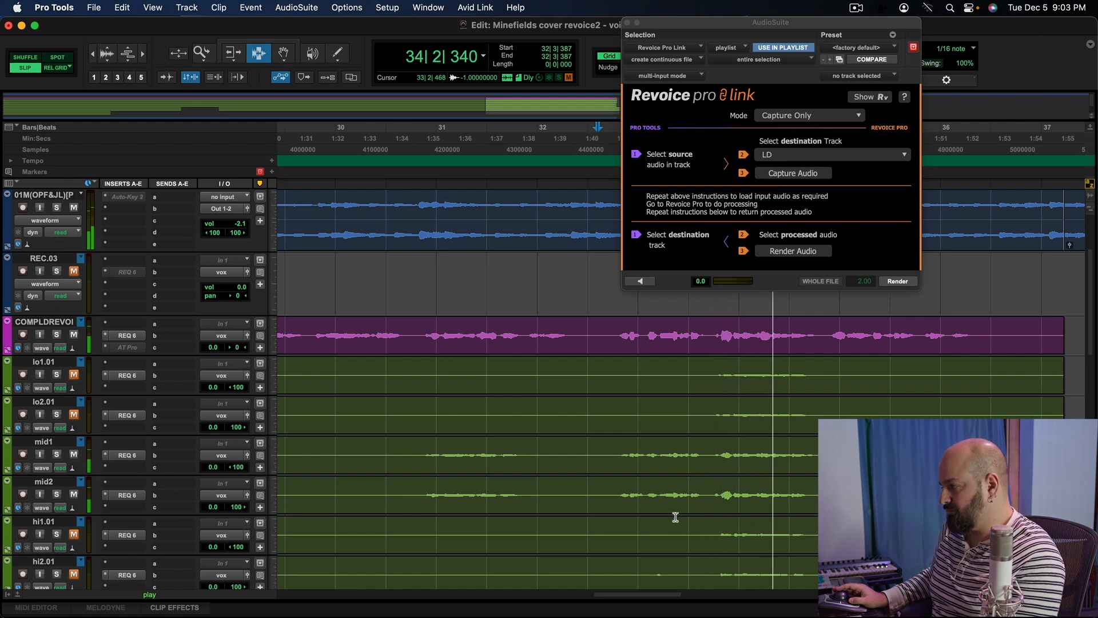
{"action": "key", "text": "space"}
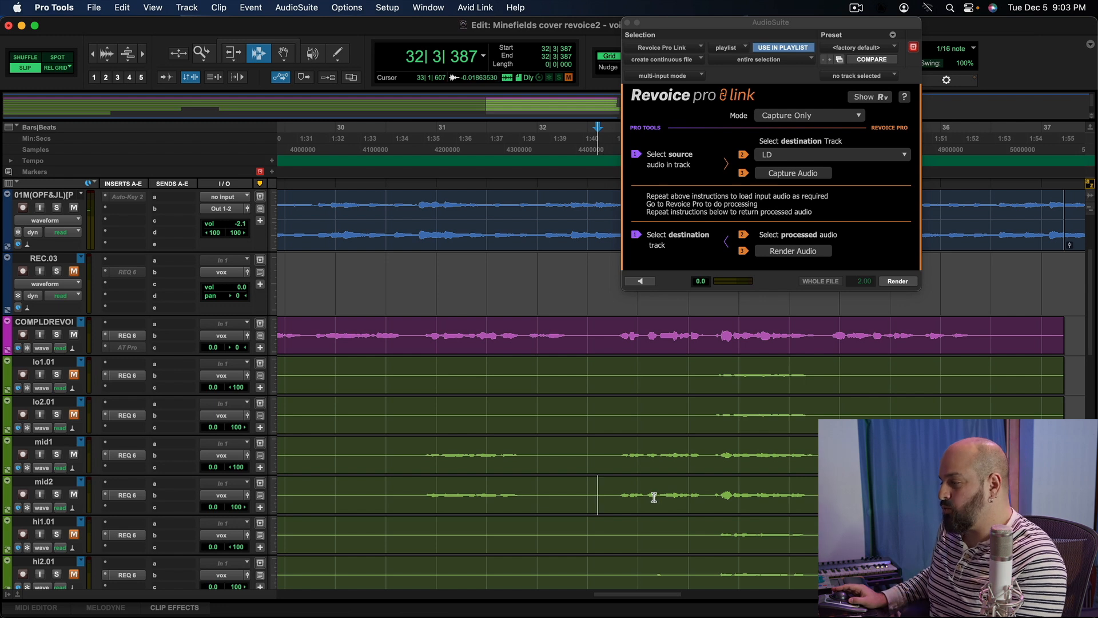
{"action": "key", "text": "space"}
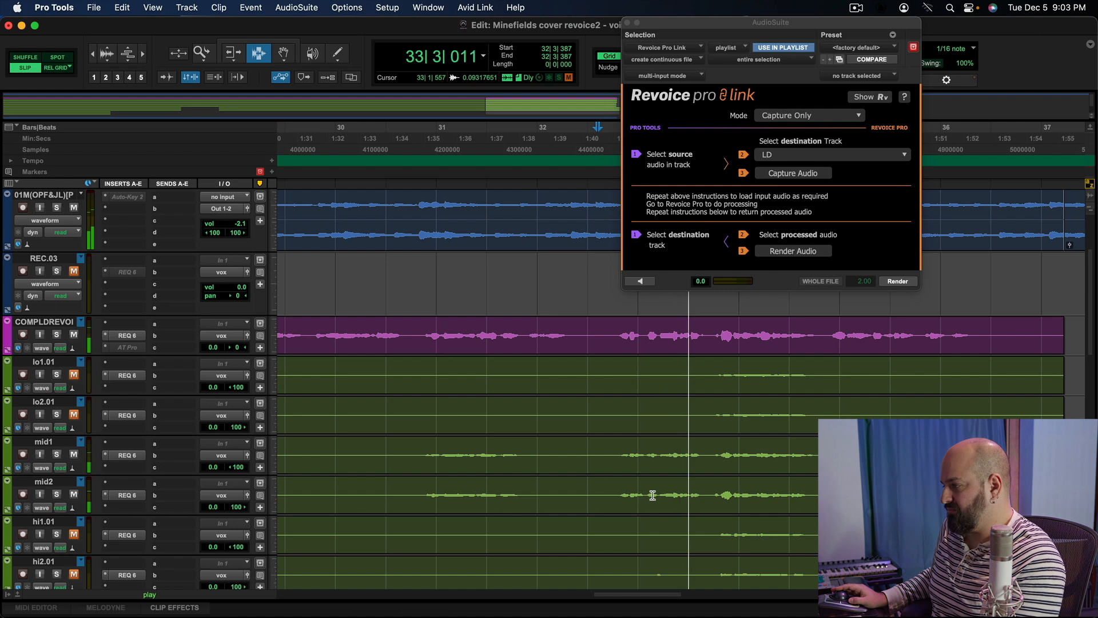
{"action": "key", "text": "space"}
Step: Switch the mid1 and mid2 tracks to their mid1.01 and mid2.01 playlists and play the same phrase twice for comparison
{"action": "left_click", "coordinate": [81, 442]}
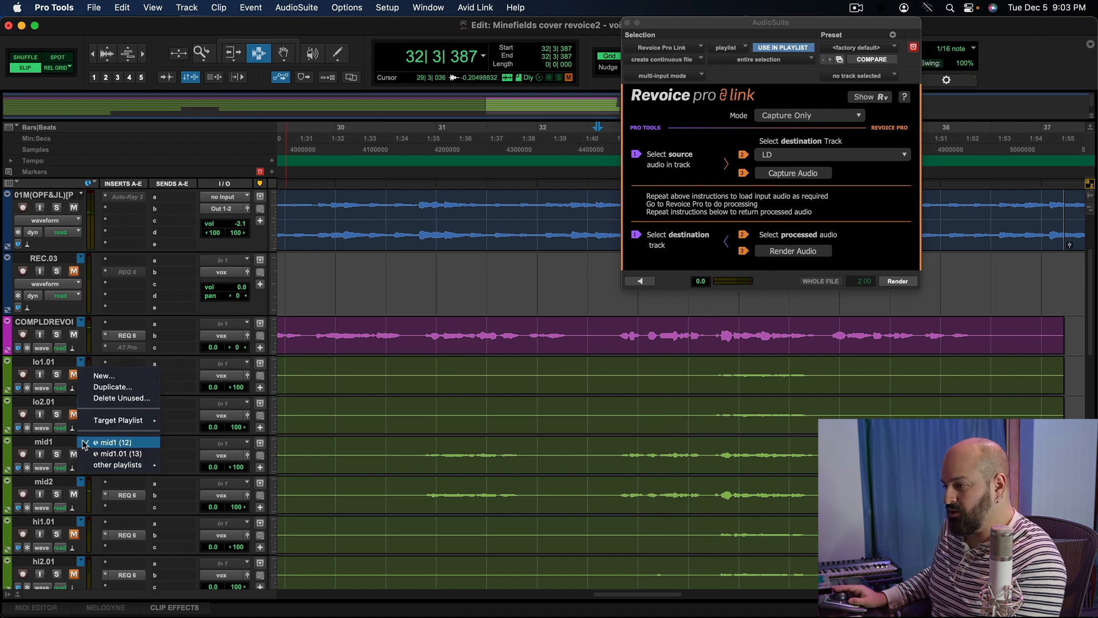
{"action": "left_click", "coordinate": [117, 453]}
{"action": "left_click", "coordinate": [83, 482]}
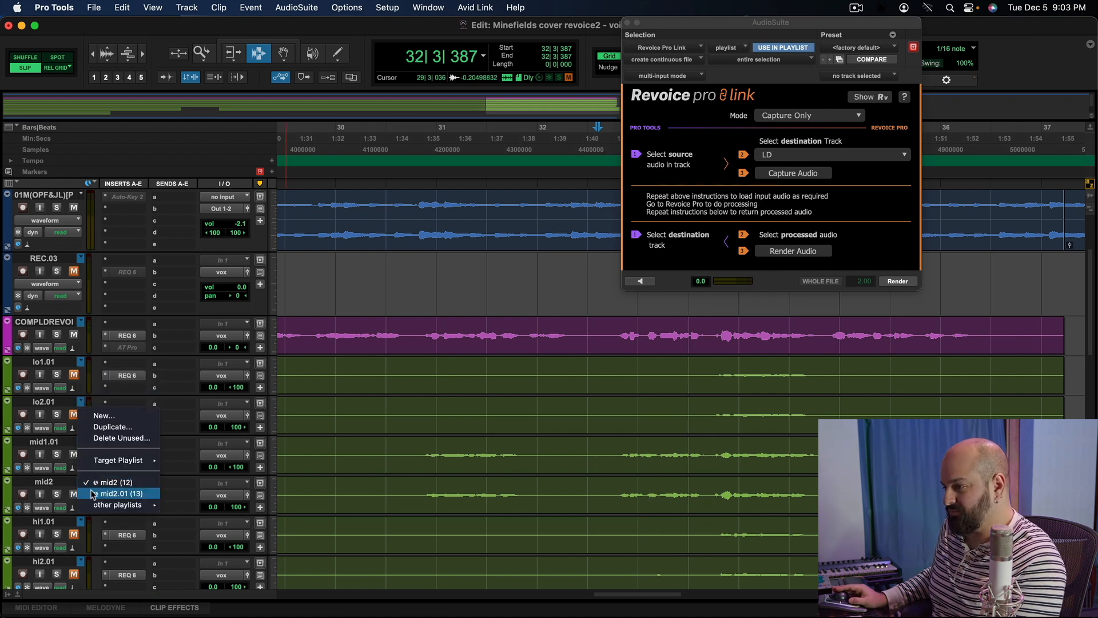
{"action": "left_click", "coordinate": [94, 493]}
{"action": "key", "text": "space"}
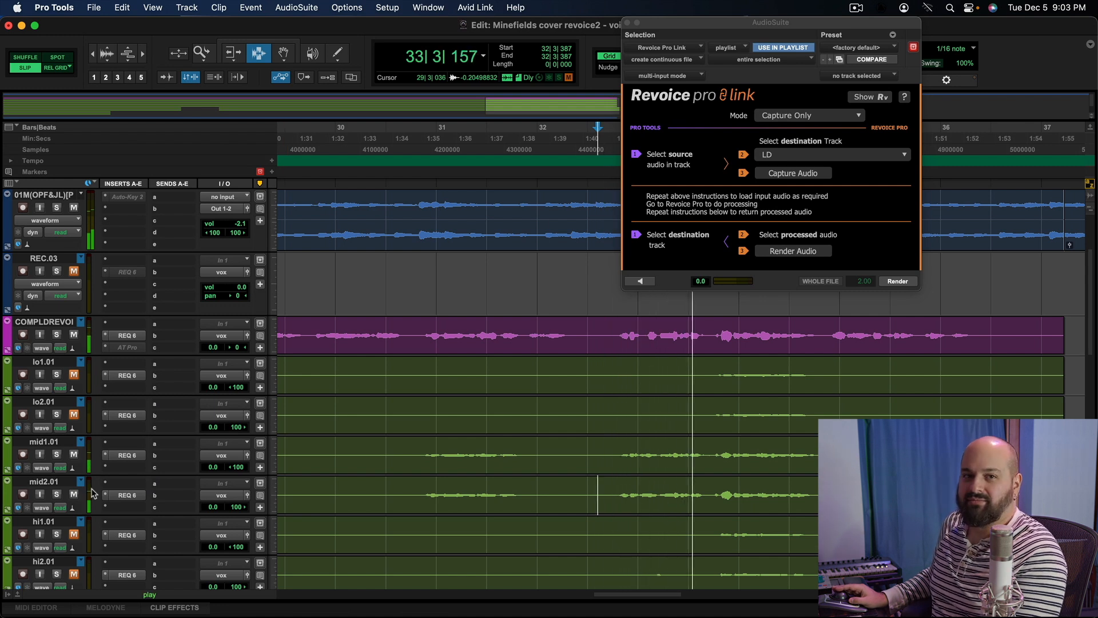
{"action": "key", "text": "space"}
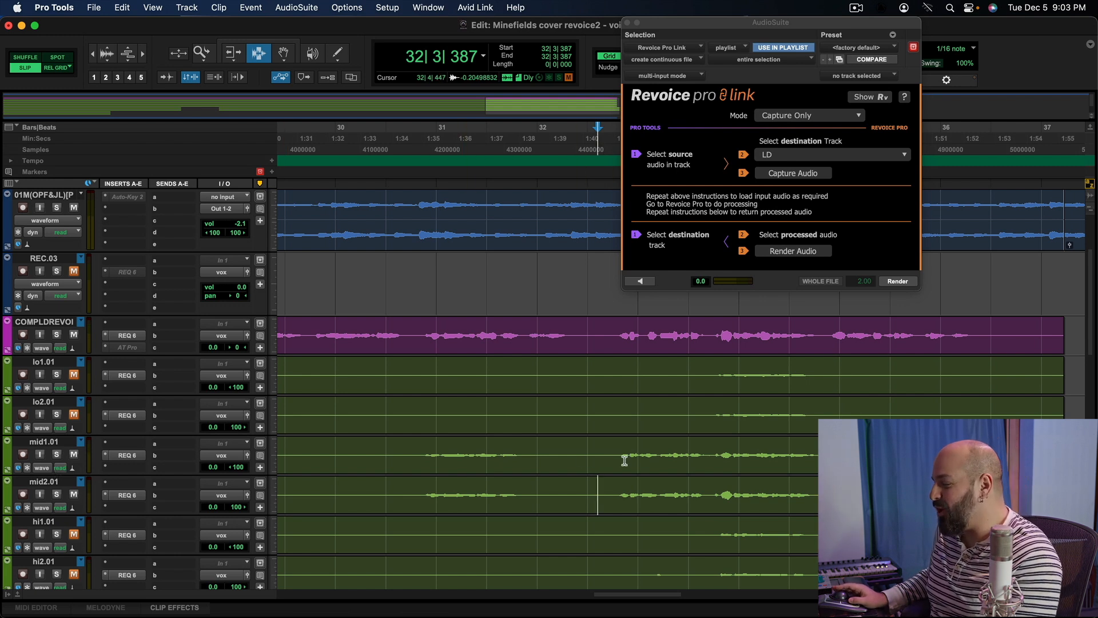
{"action": "key", "text": "space"}
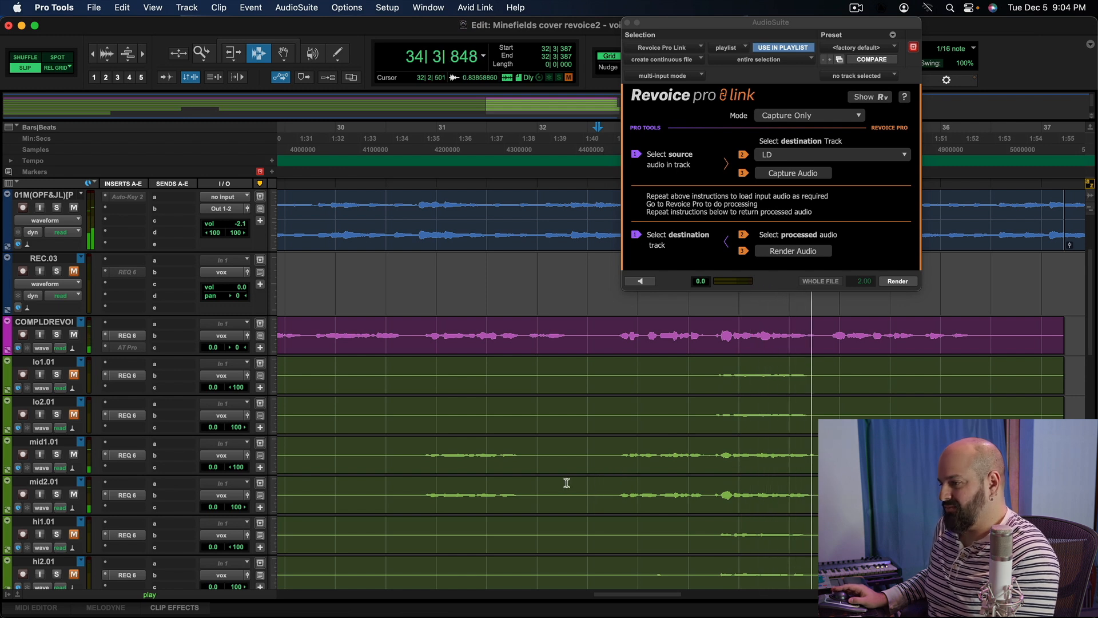
{"action": "key", "text": "space"}
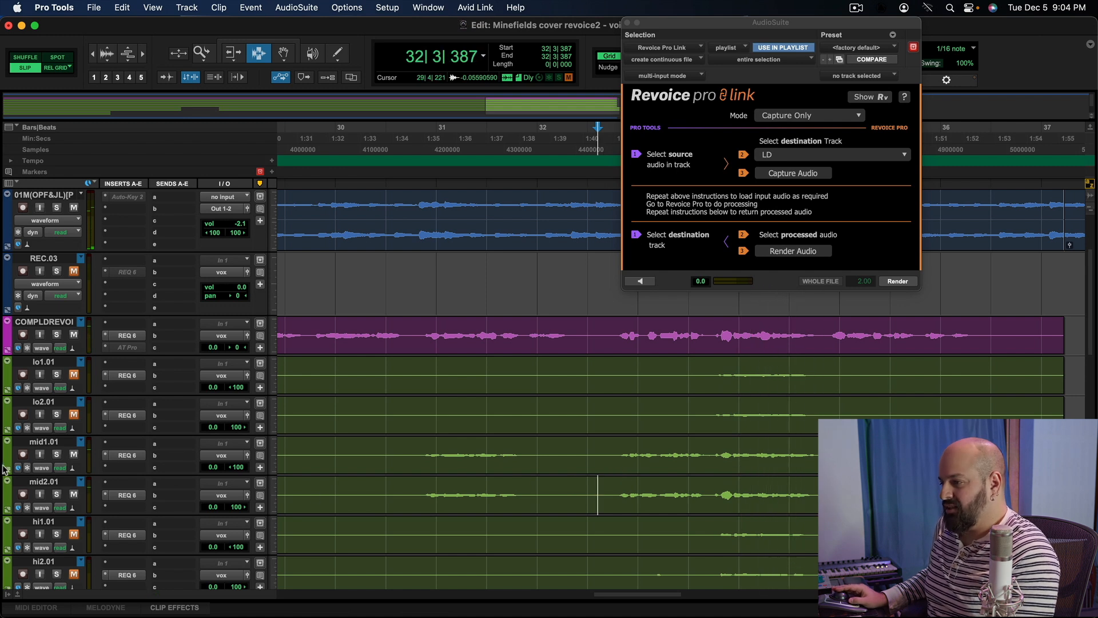
Step: Return the mid1.01 and mid2.01 tracks to their mid1 and mid2 playlists and play the phrase from 32|3|387
{"action": "left_click", "coordinate": [84, 445]}
{"action": "left_click", "coordinate": [103, 433]}
{"action": "left_click", "coordinate": [83, 481]}
{"action": "left_click", "coordinate": [112, 471]}
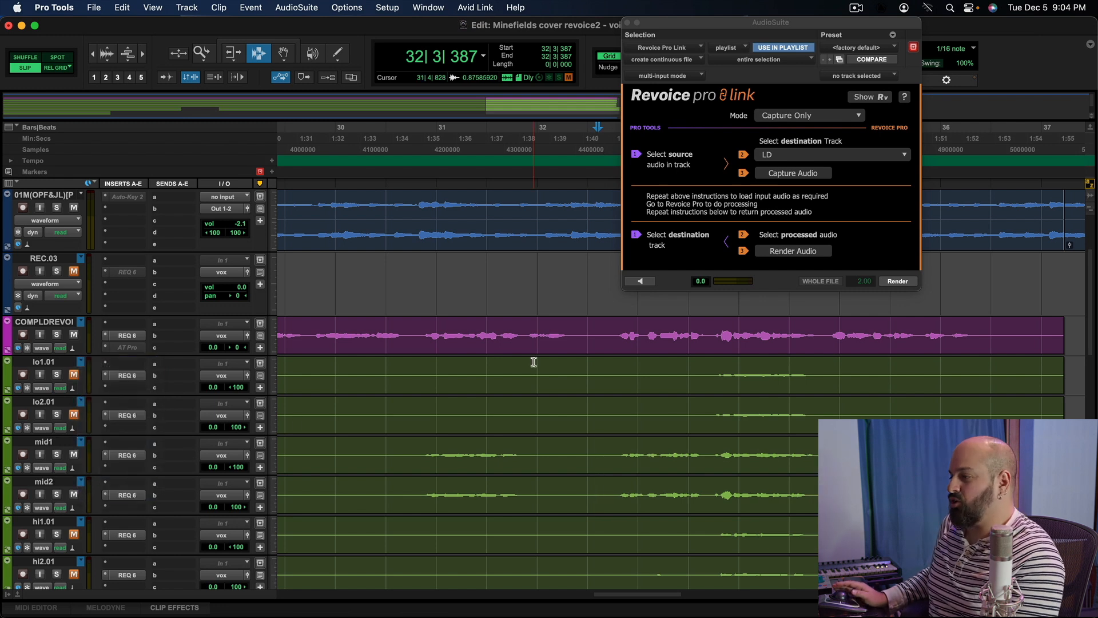
{"action": "key", "text": "space"}
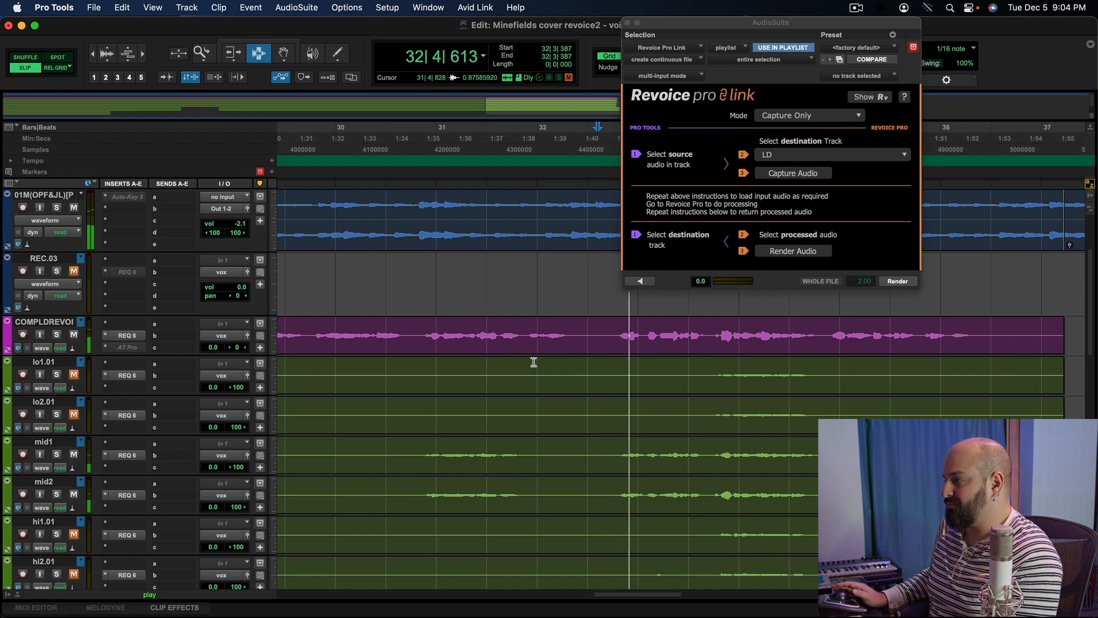